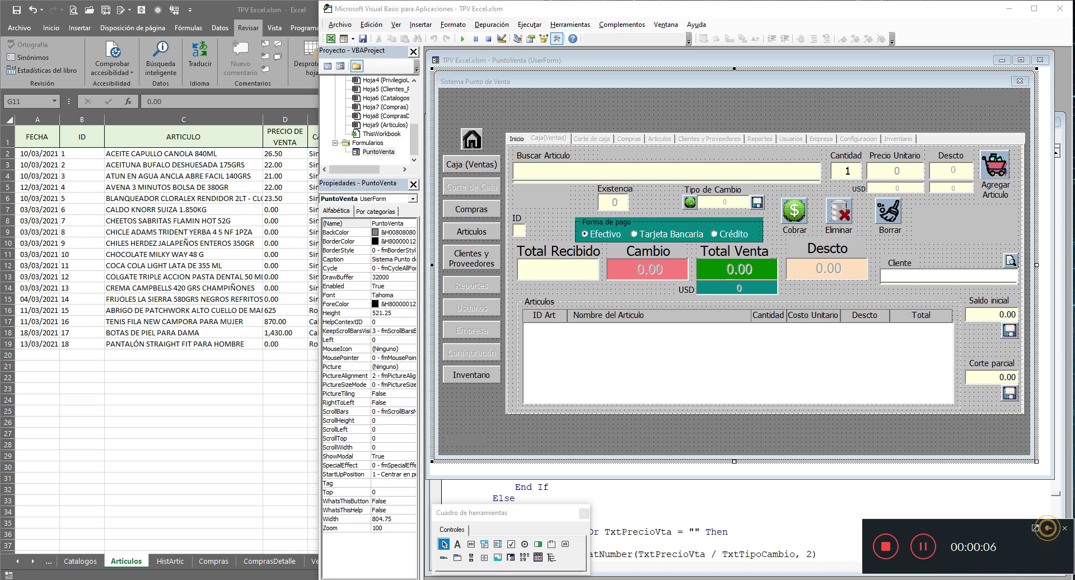
Inspect the Caja button, sales form, Agregar Articulo button, search box and Articulos list in the design.
click(1049, 529)
click(877, 121)
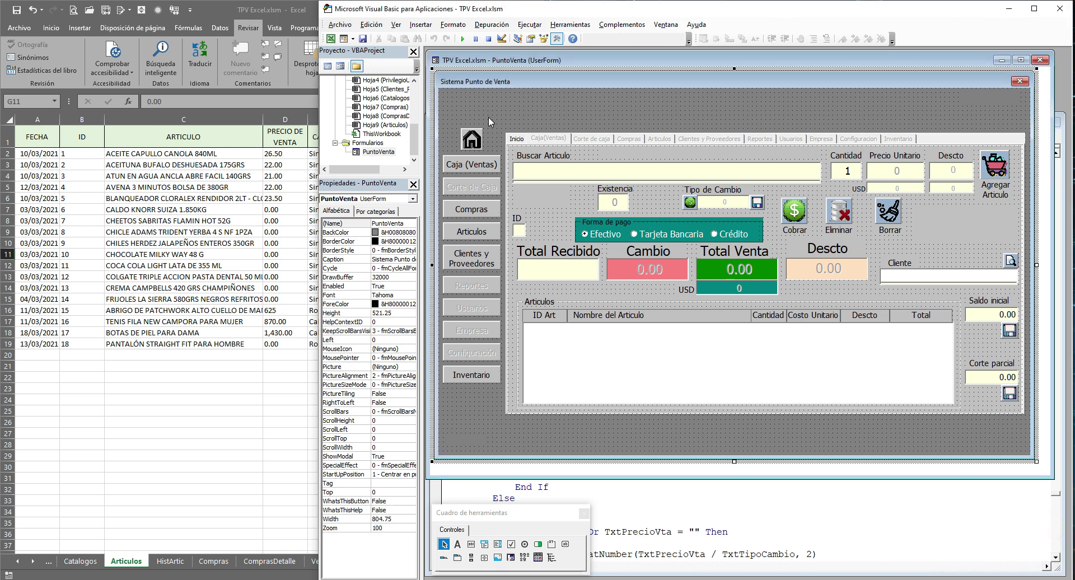
click(479, 169)
click(662, 103)
click(990, 174)
click(990, 174)
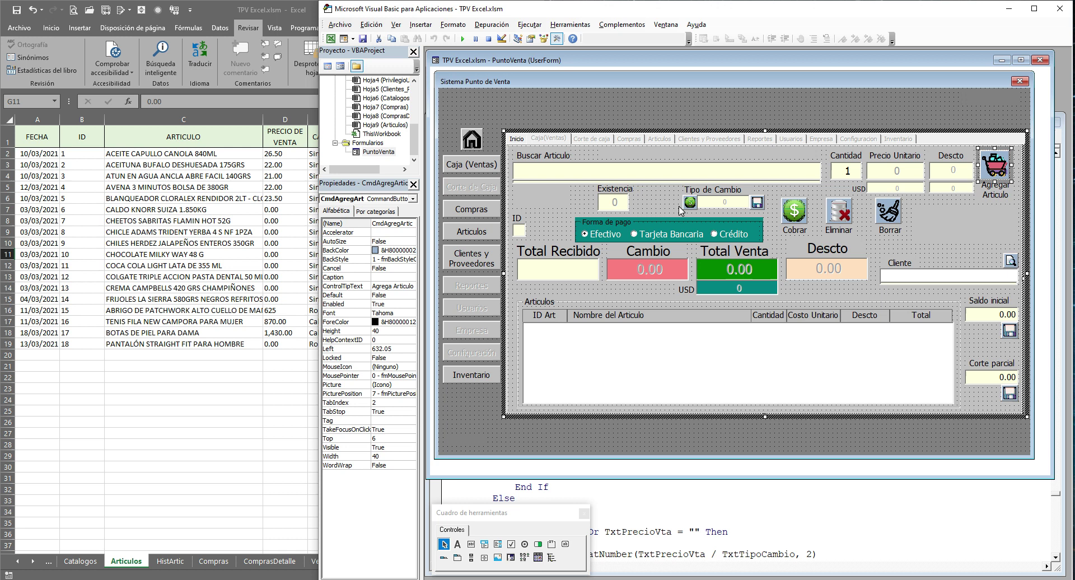
click(644, 172)
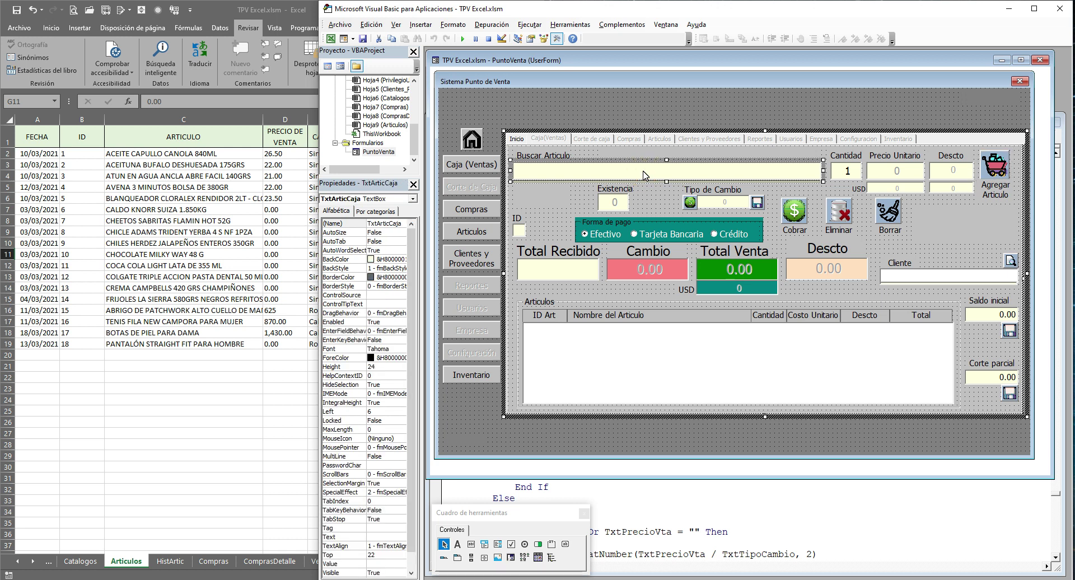
click(748, 350)
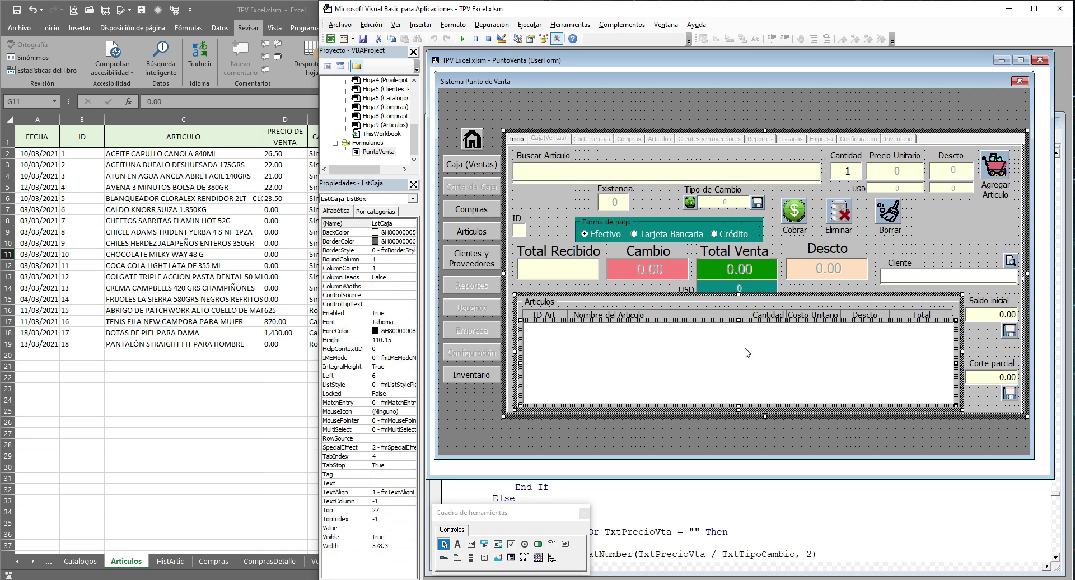
Open the Agregar Articulo click code and review its validation, stock check and column-filling lines.
double_click(999, 169)
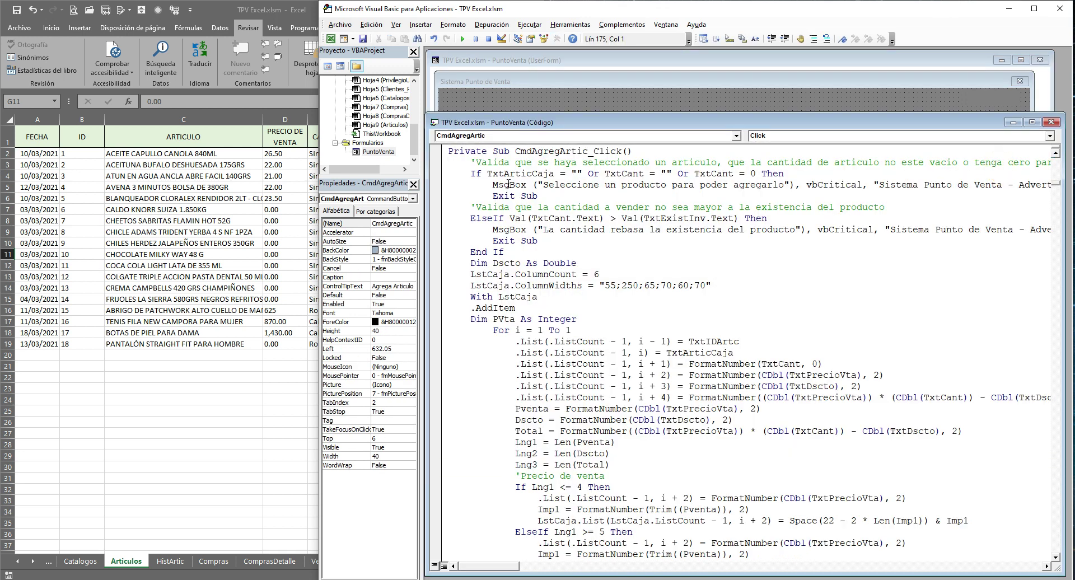
drag(452, 161, 655, 228)
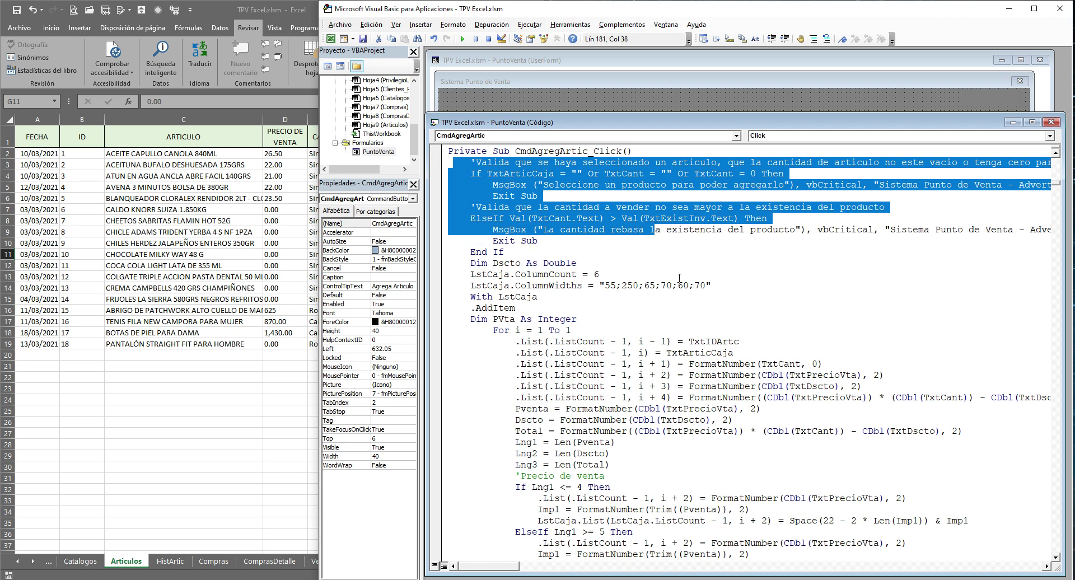
click(660, 195)
click(567, 222)
click(637, 240)
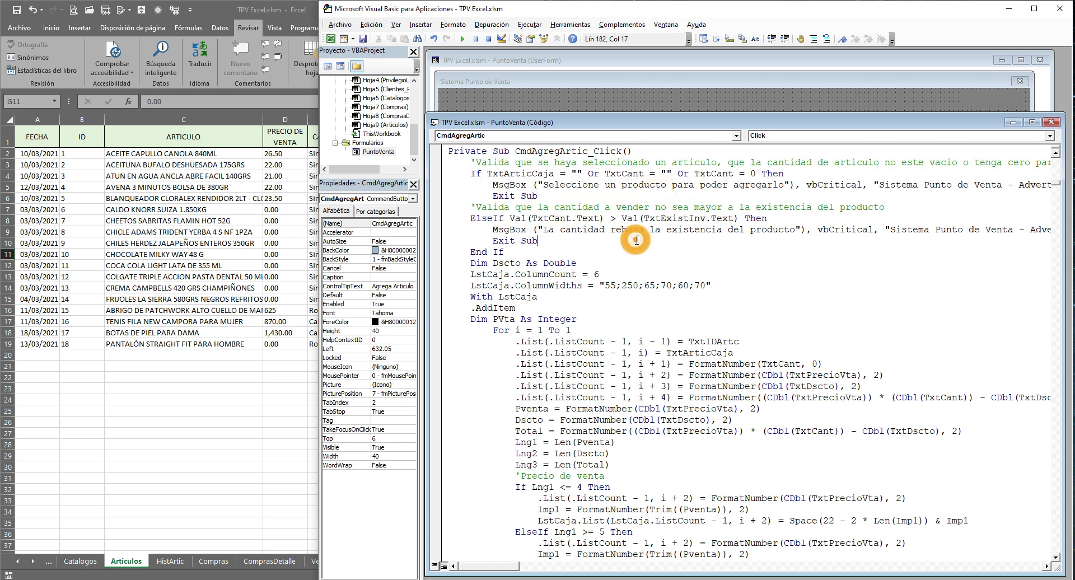
scroll(561, 323, down, 2)
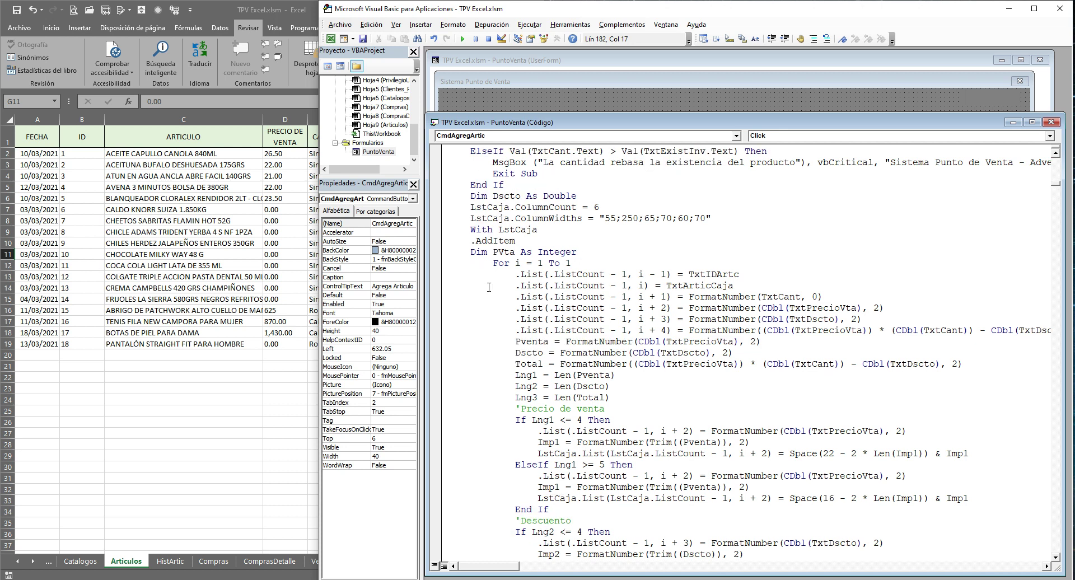
drag(516, 275, 879, 328)
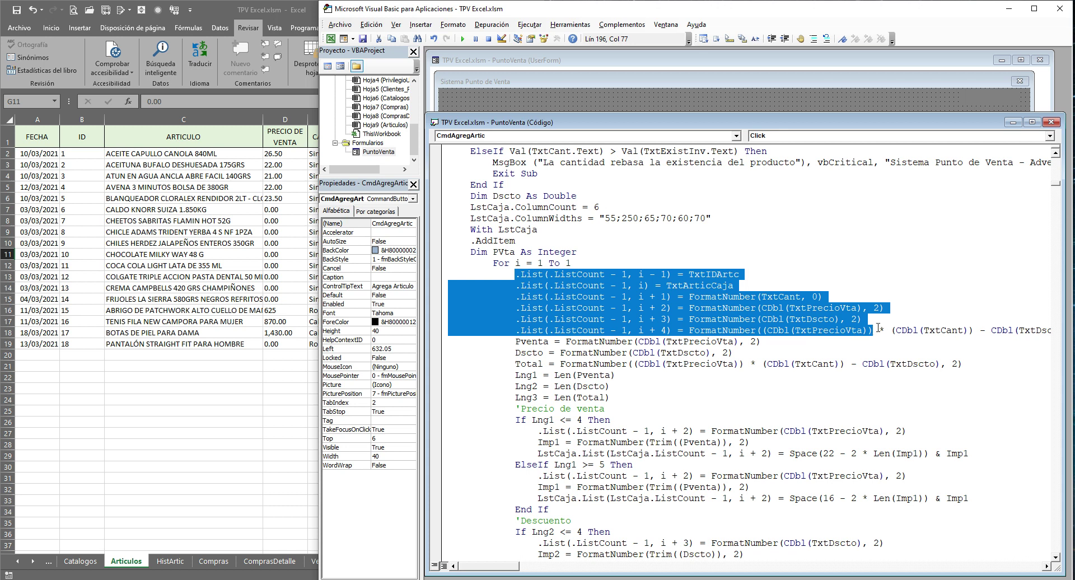
scroll(715, 352, down, 3)
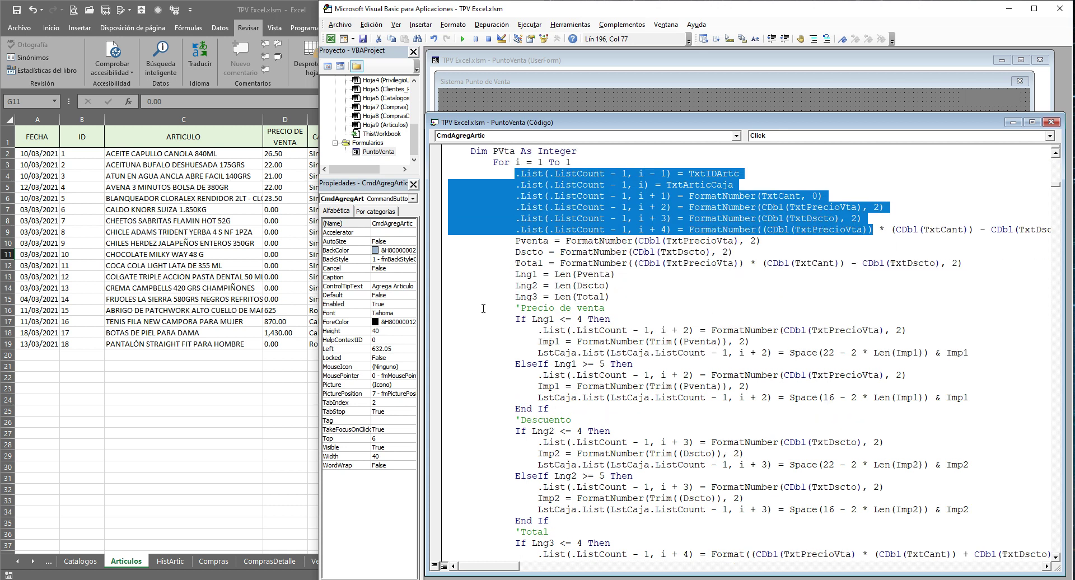
Select the price, discount and total formatting block starting at If Lng1 <= 4 Then.
click(447, 323)
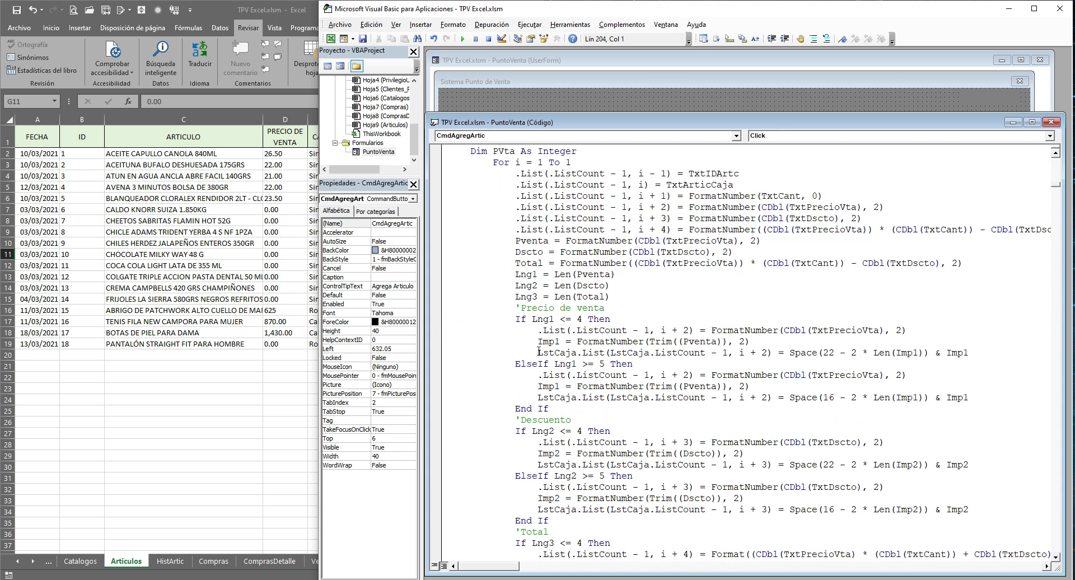
key(shift+Down)
scroll(539, 351, down, 1)
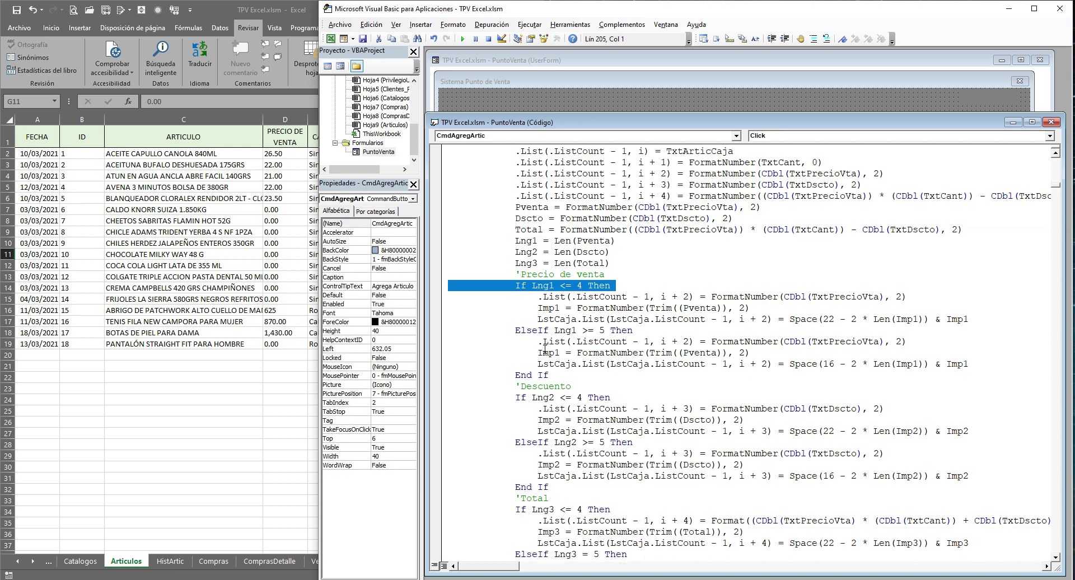
scroll(560, 361, down, 6)
scroll(583, 370, down, 4)
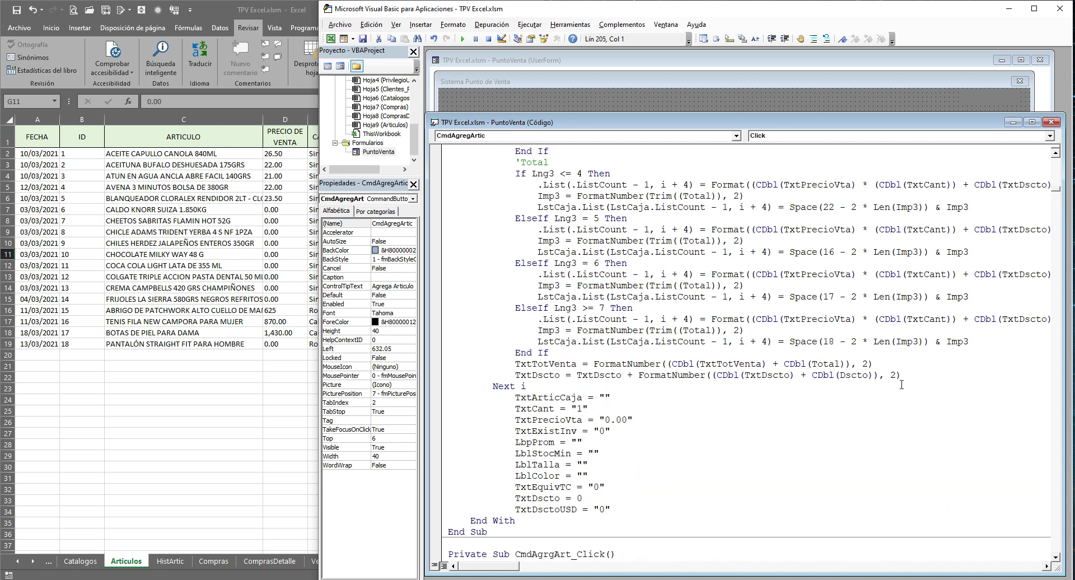
shift+click(902, 385)
scroll(812, 324, up, 4)
scroll(728, 269, up, 5)
scroll(662, 222, up, 4)
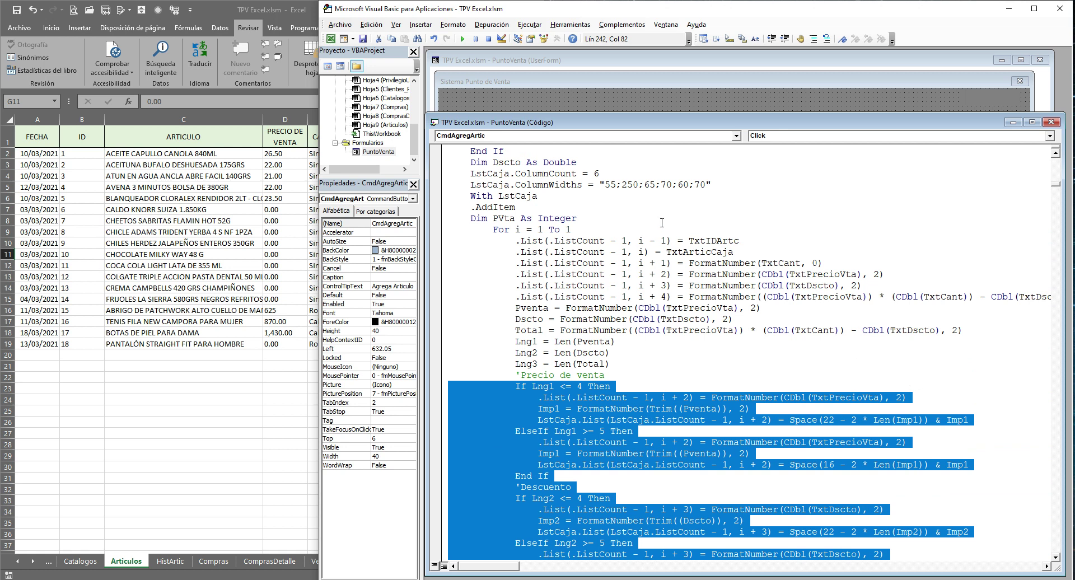
Check the Cantidad, Costo Unitario, Descto, Total and Nombre del Articulo header labels and the Articulos list.
click(618, 109)
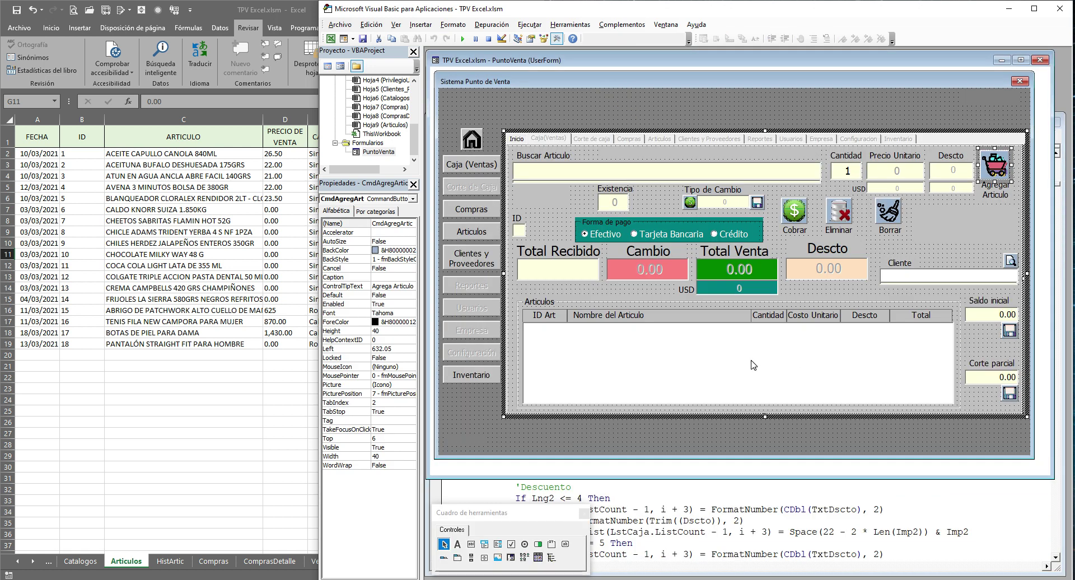
click(751, 361)
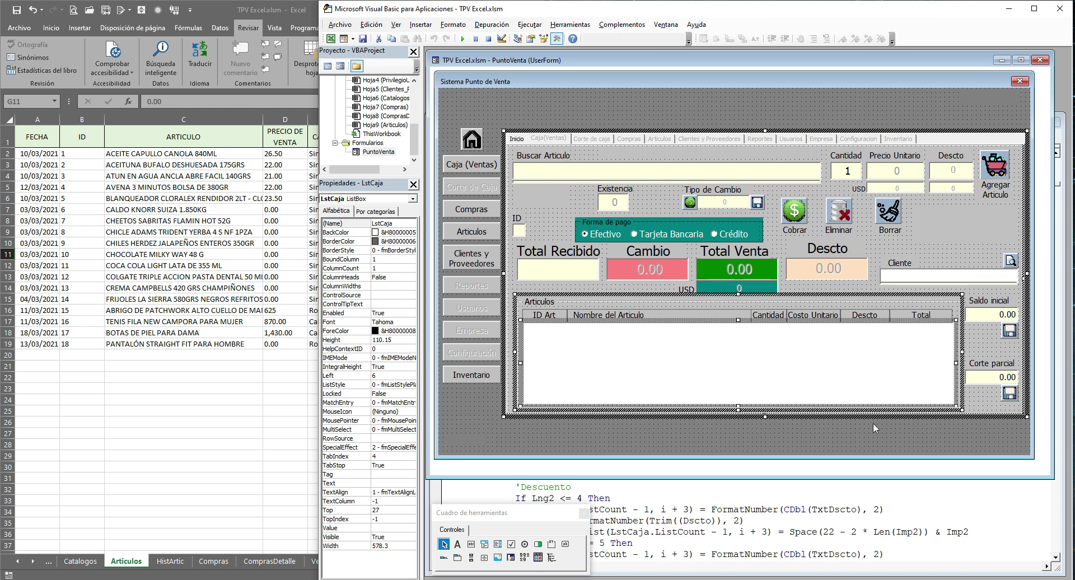
click(777, 318)
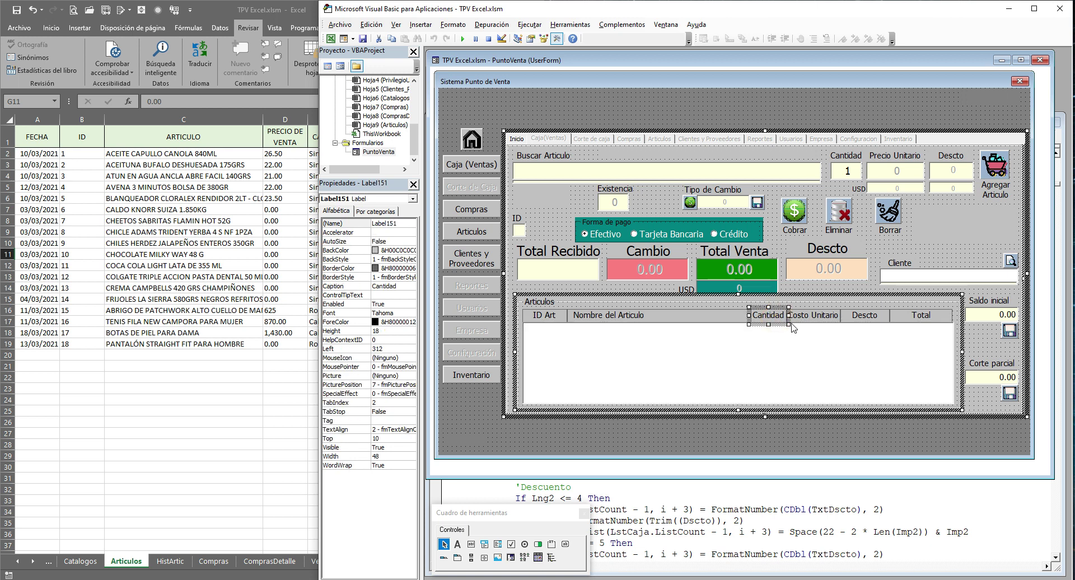
click(815, 319)
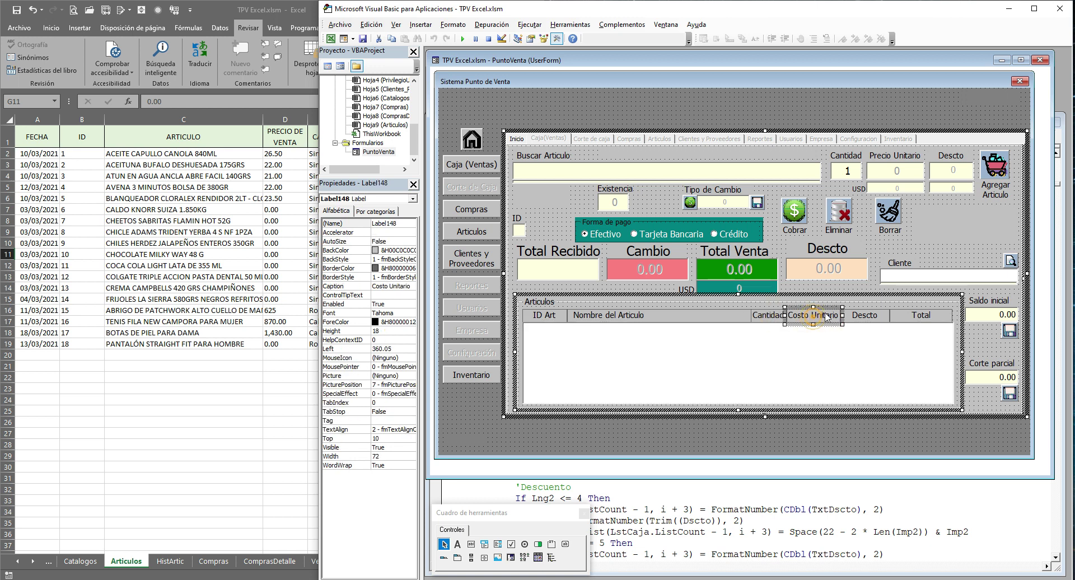
click(870, 318)
click(931, 318)
click(823, 321)
click(600, 316)
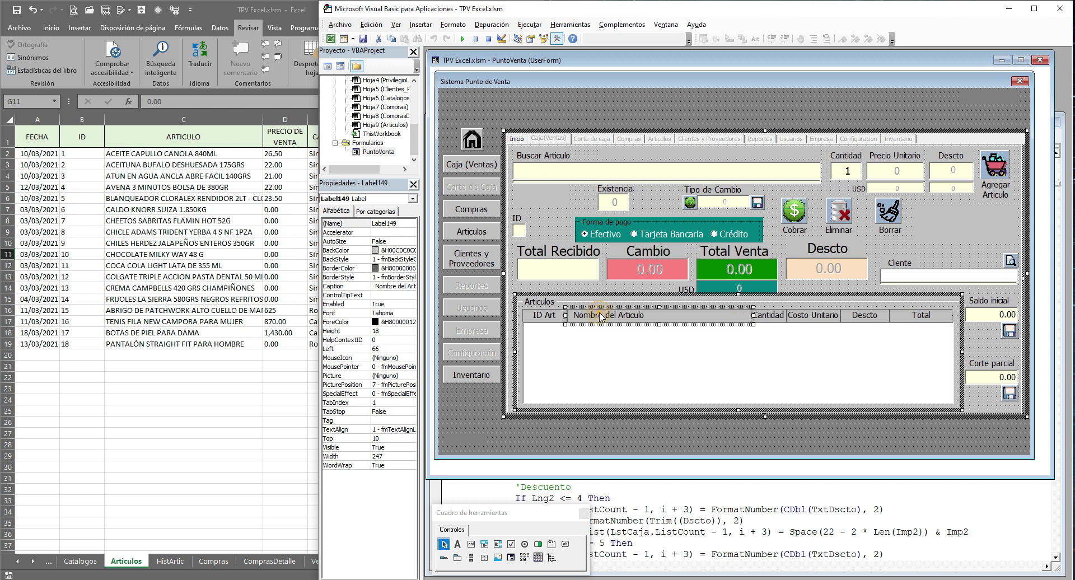
click(604, 341)
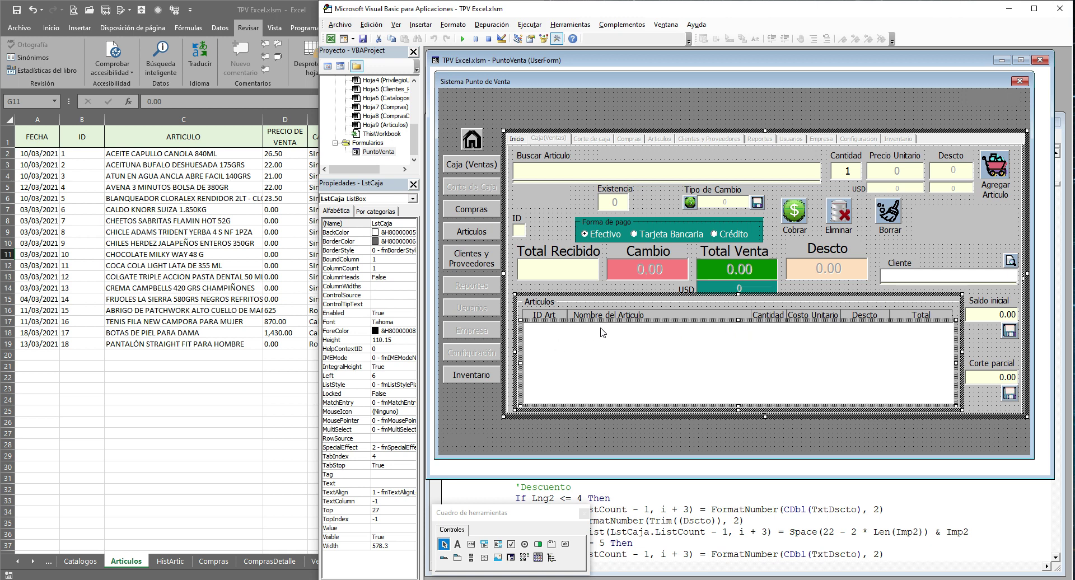
Keep the LstCaja list's TextAlign at 1 - fmTextAlignLeft.
click(395, 492)
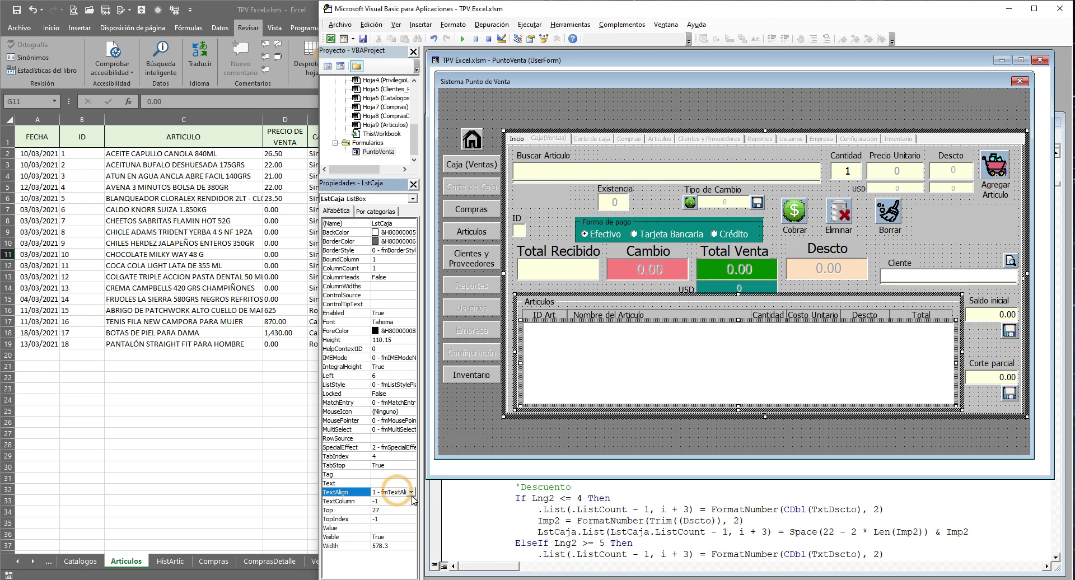
click(412, 492)
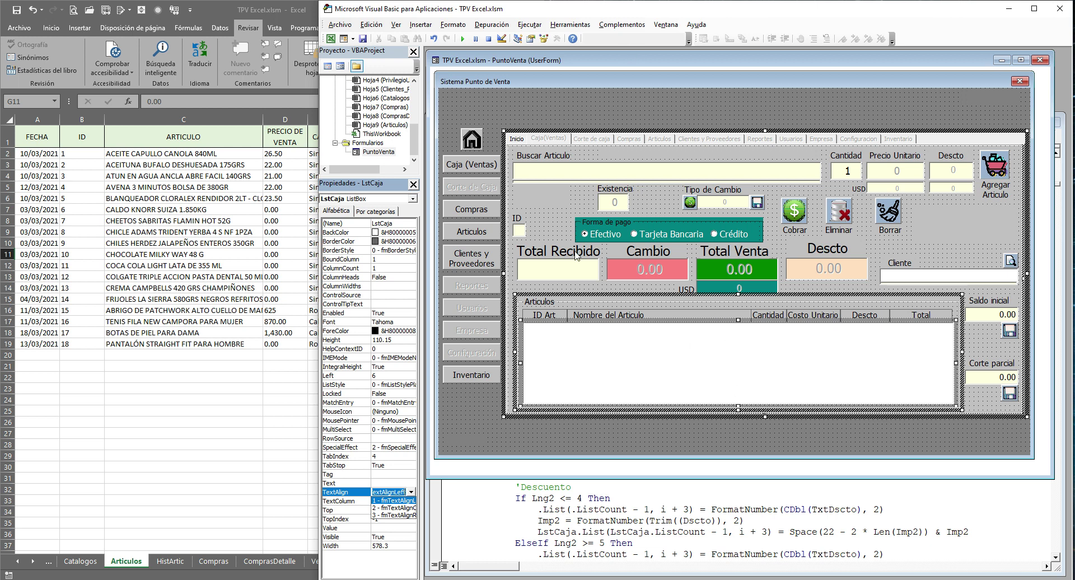
click(427, 537)
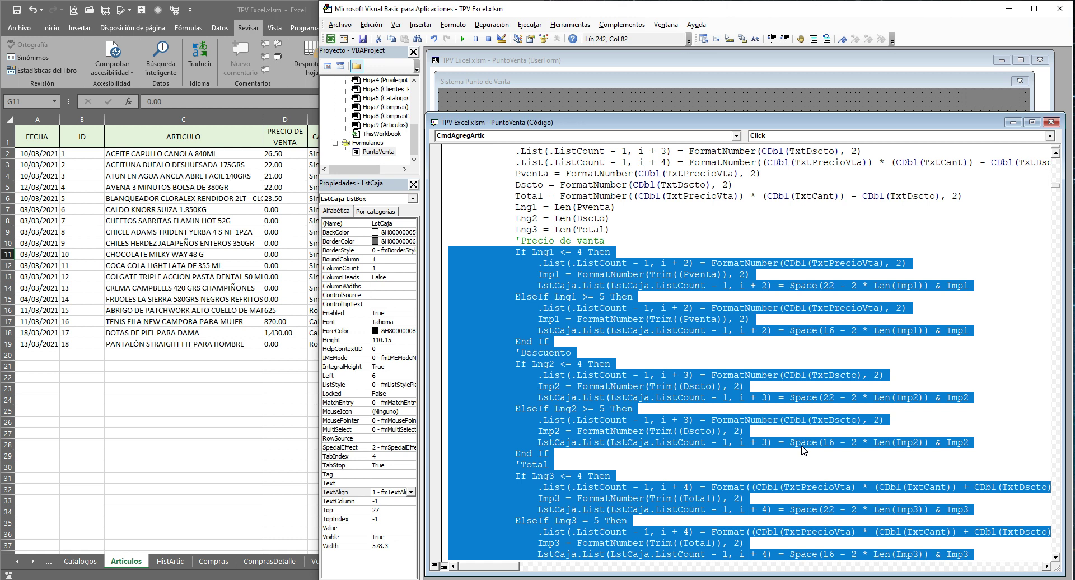
Check the Descto and Total header labels, then comment out the price, discount and total formatting block.
scroll(804, 450, down, 3)
scroll(611, 385, up, 3)
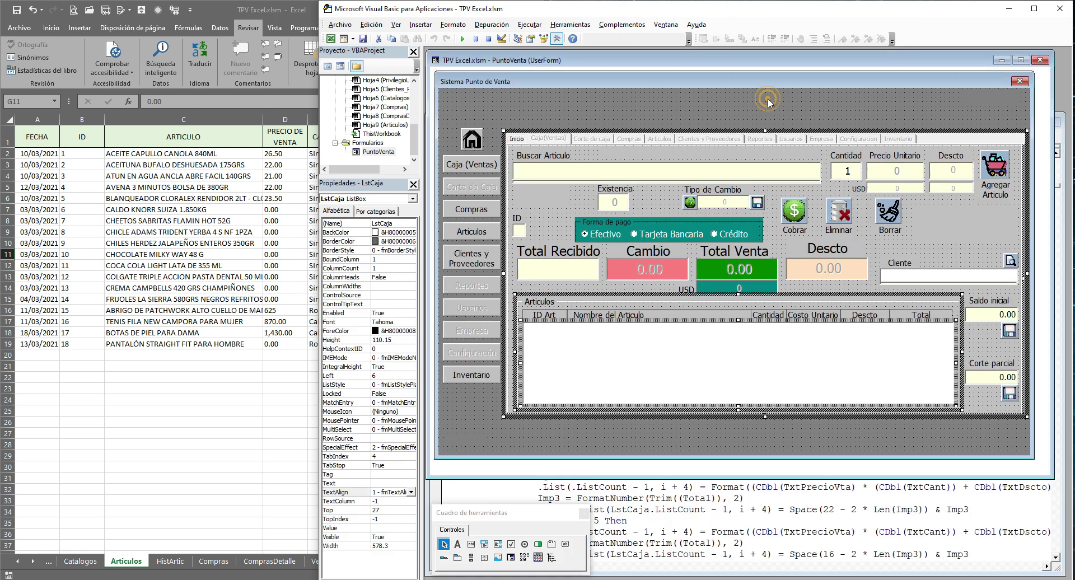
click(772, 106)
click(817, 320)
click(867, 317)
click(921, 315)
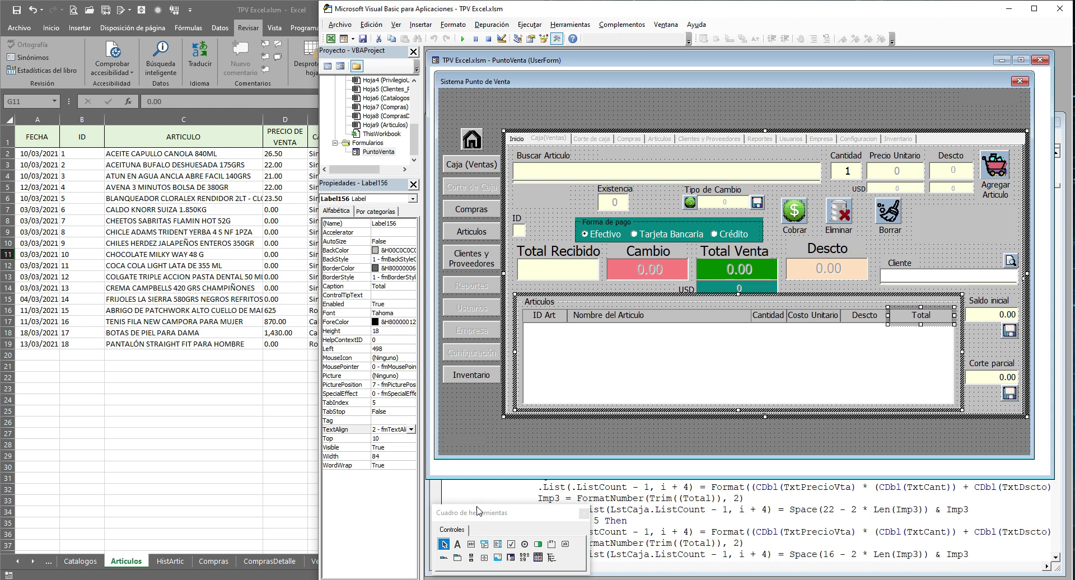
click(430, 524)
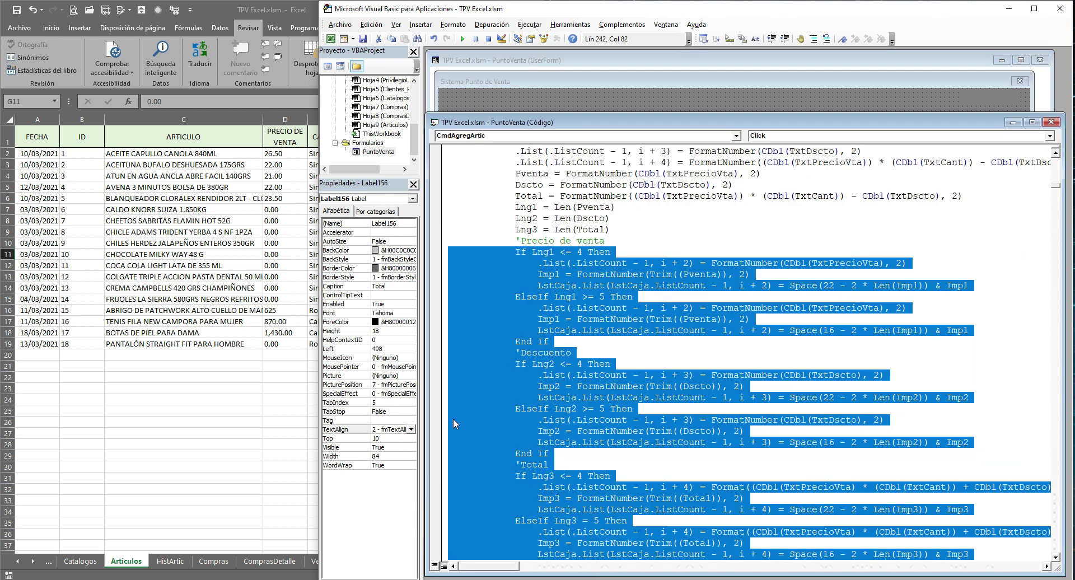
click(812, 37)
Run the point-of-sale form and open Caja (Ventas), dismissing the missing exchange rate warning.
click(571, 97)
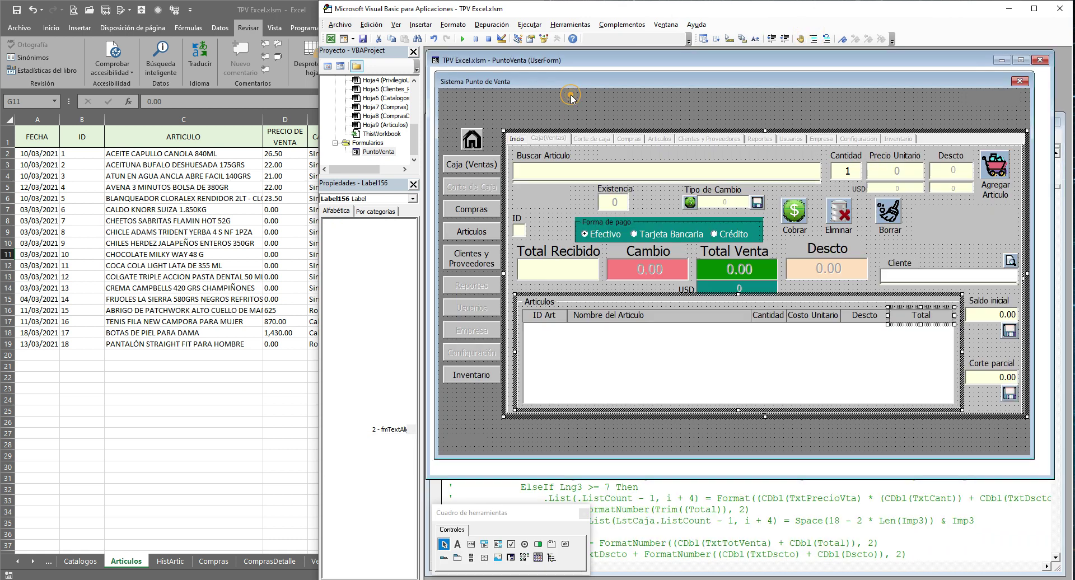
click(462, 38)
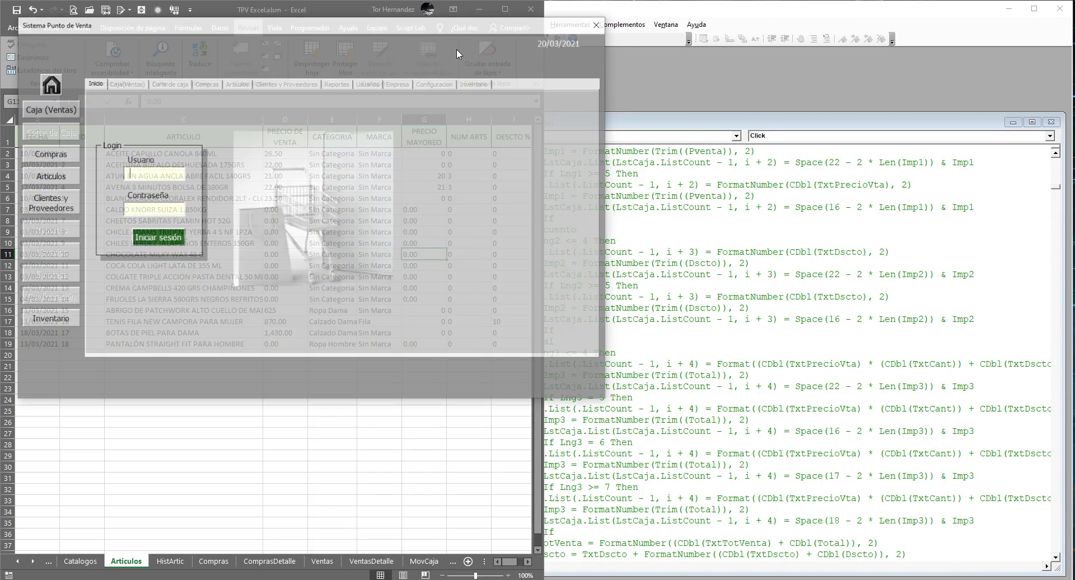
click(37, 112)
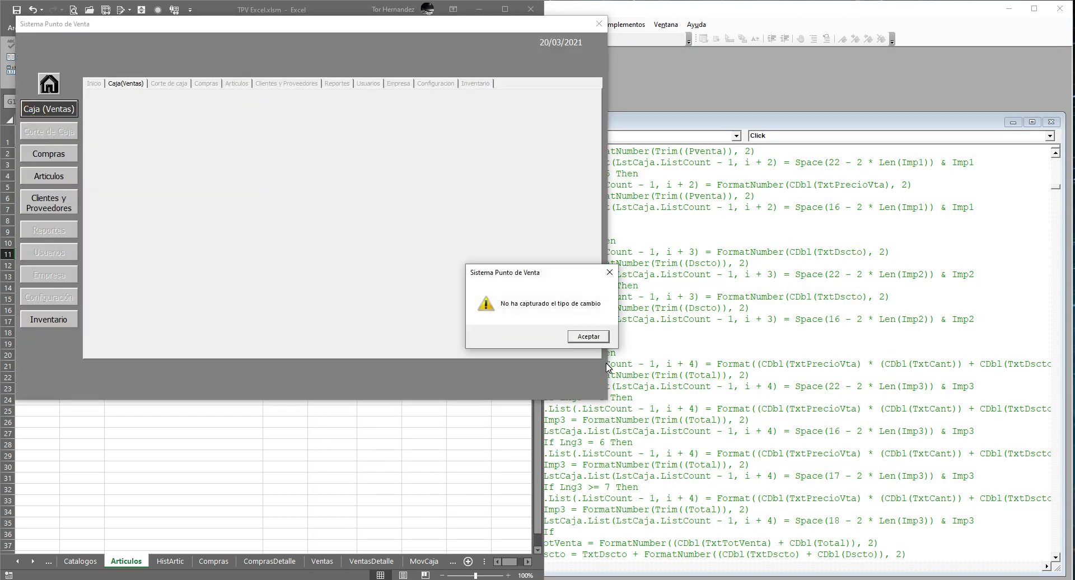
click(589, 337)
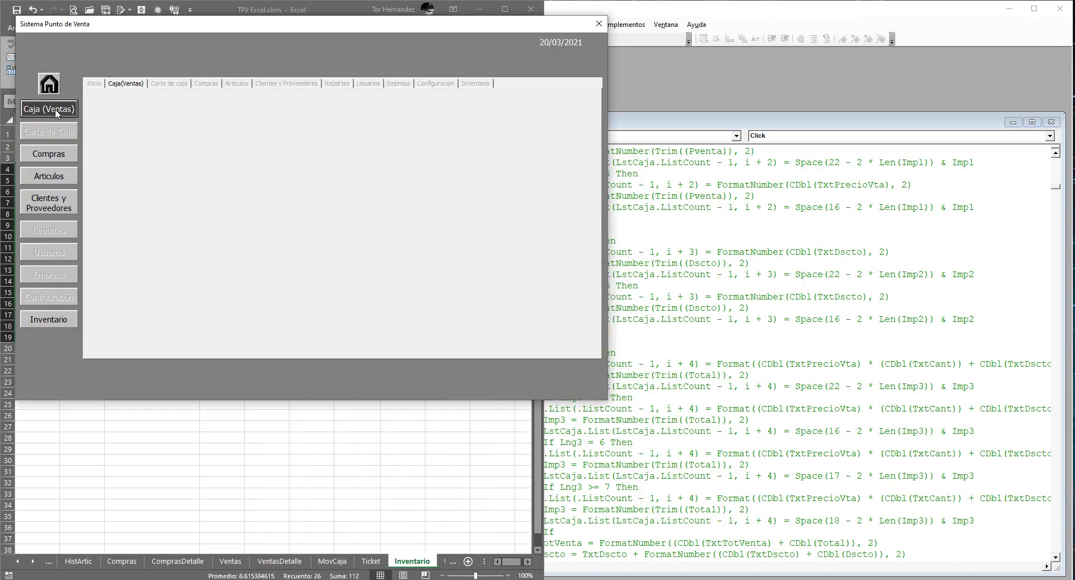
click(55, 109)
key(Return)
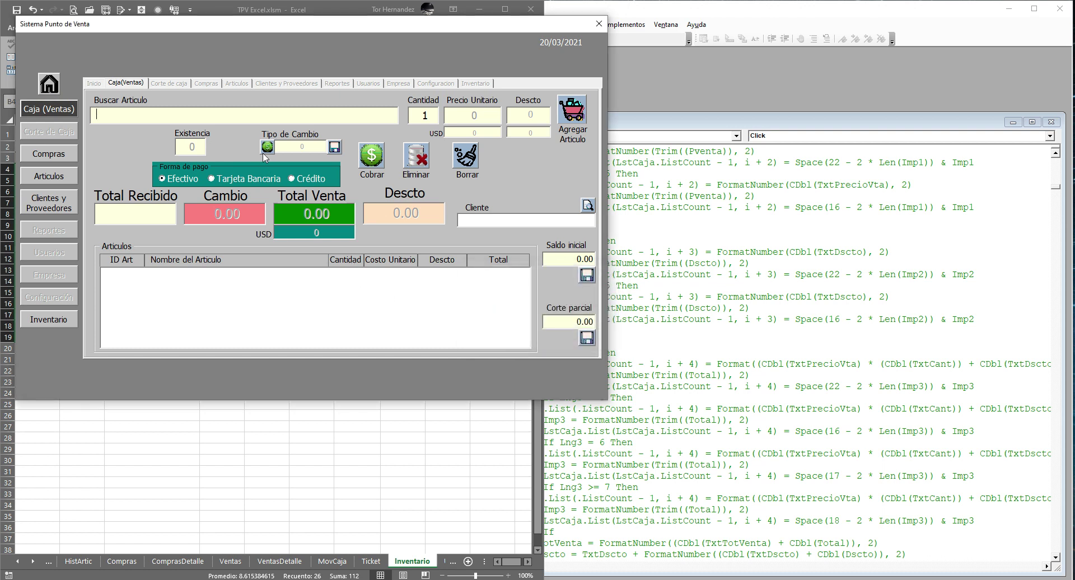
Enable Tipo de Cambio and save an exchange rate of 19.69.
click(267, 146)
text(19.69)
click(333, 147)
Add one ACEITE CAPULLO CANOLA 840ML and six Cloralex bleach to the sale.
click(341, 116)
text(A)
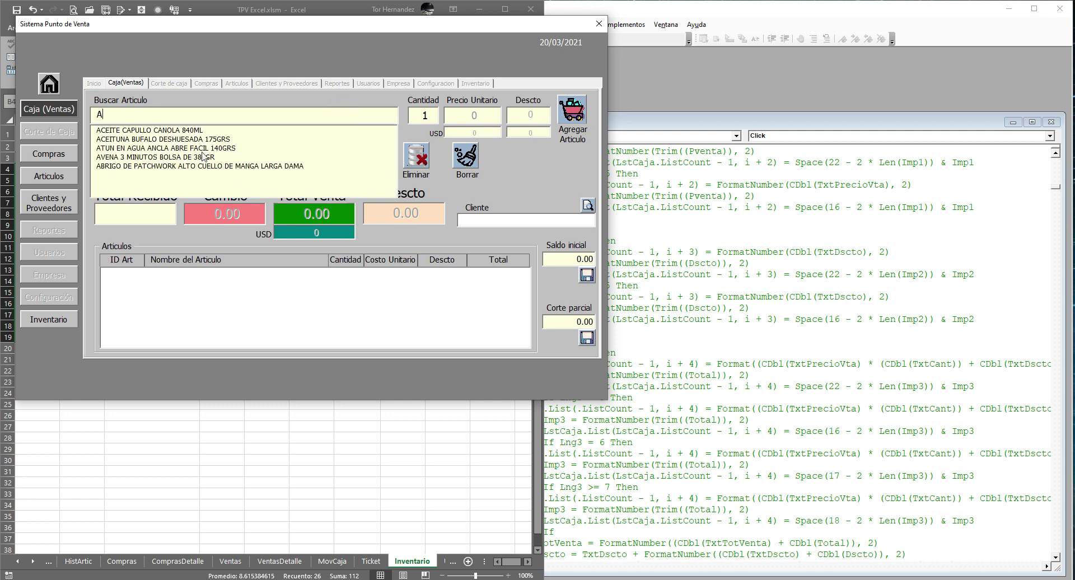
click(202, 131)
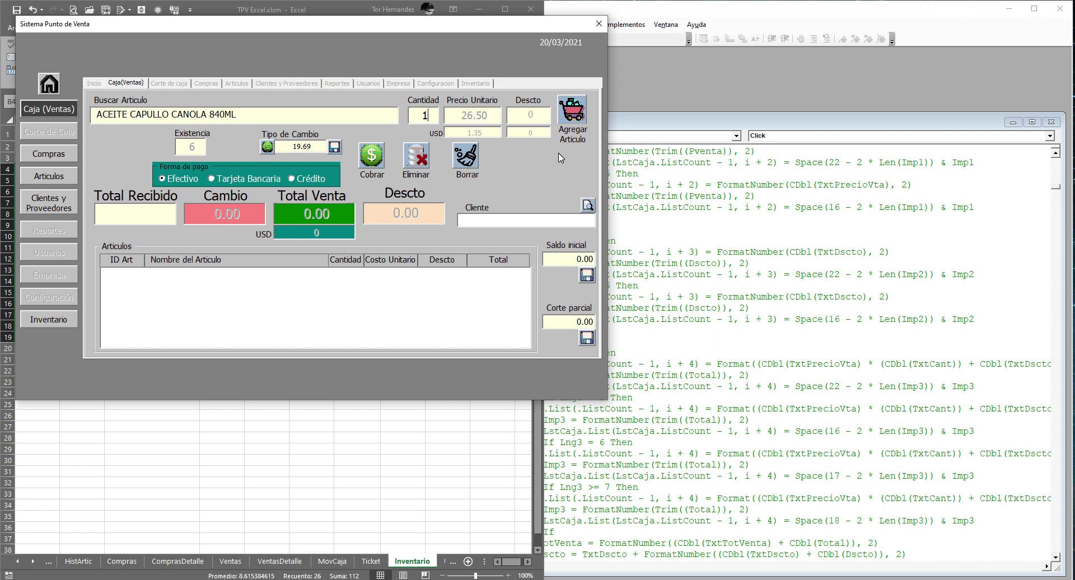
click(580, 116)
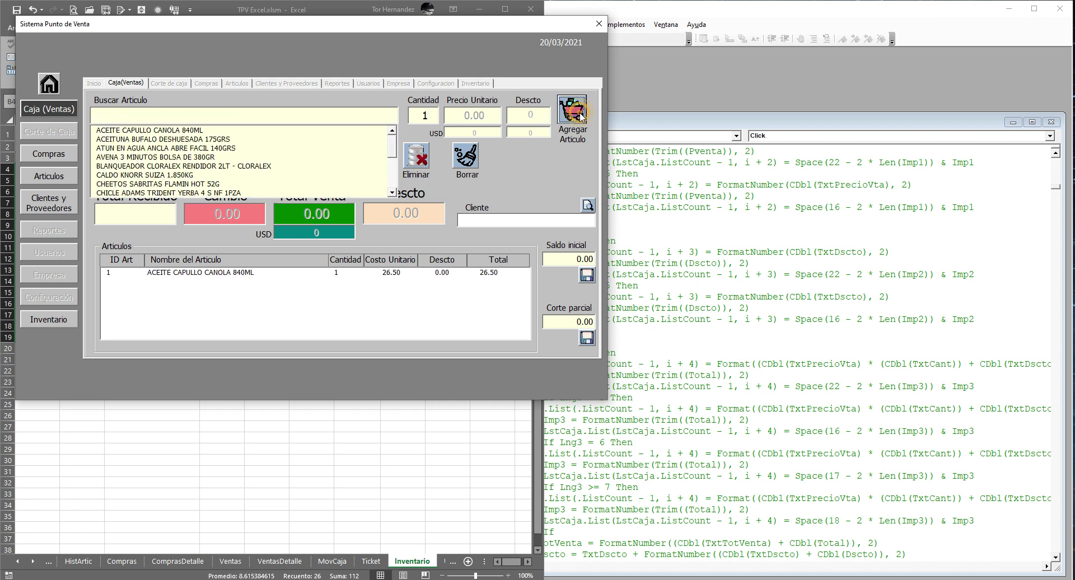
click(140, 166)
double_click(435, 114)
text(6)
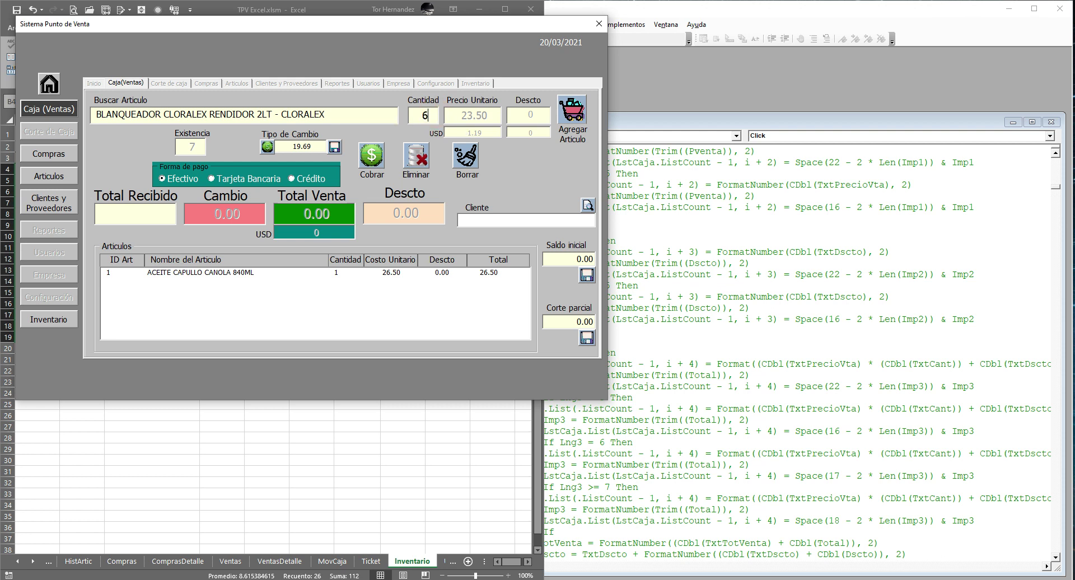
click(575, 119)
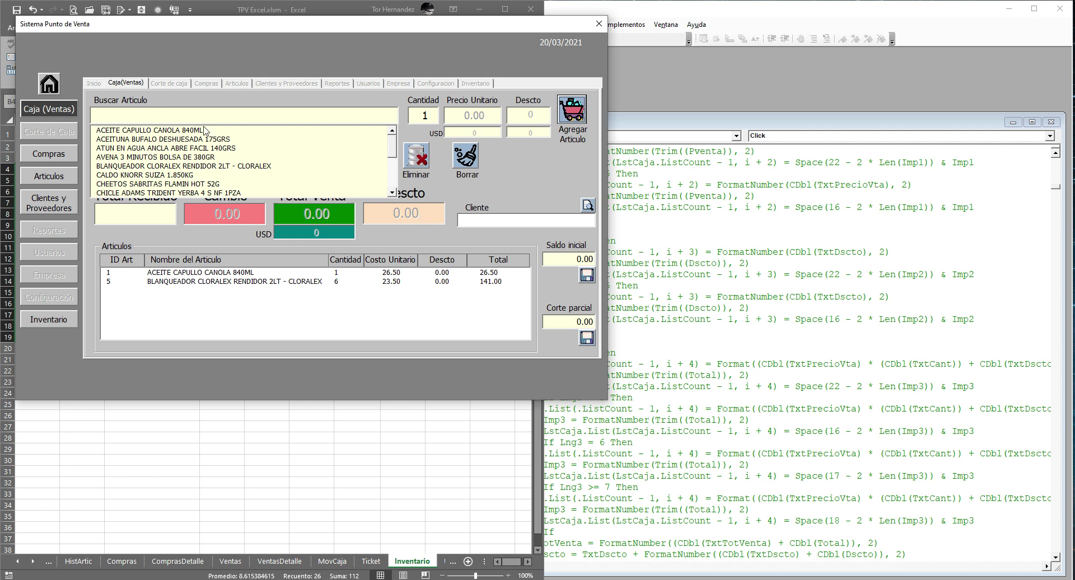
Add one pair of TENIS FILA NEW CAMPORA PARA MUJER, then two more pairs.
text(T)
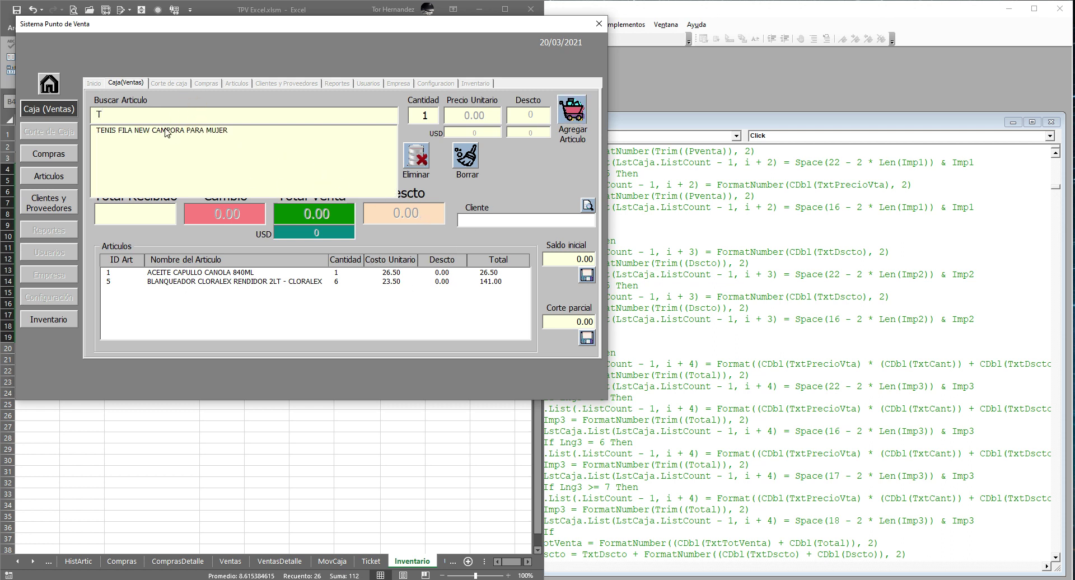
click(168, 131)
click(570, 117)
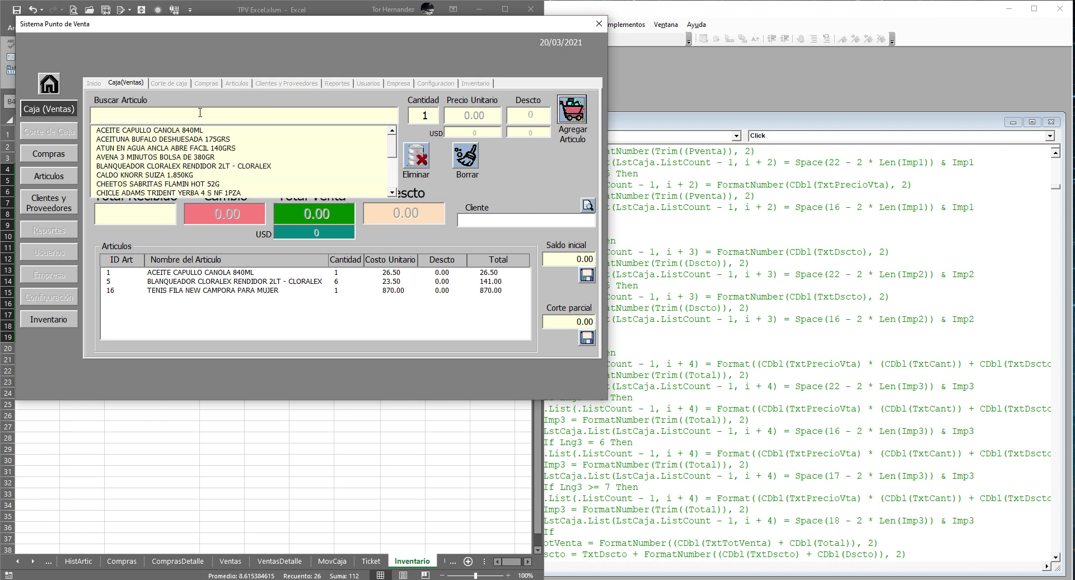
text(T)
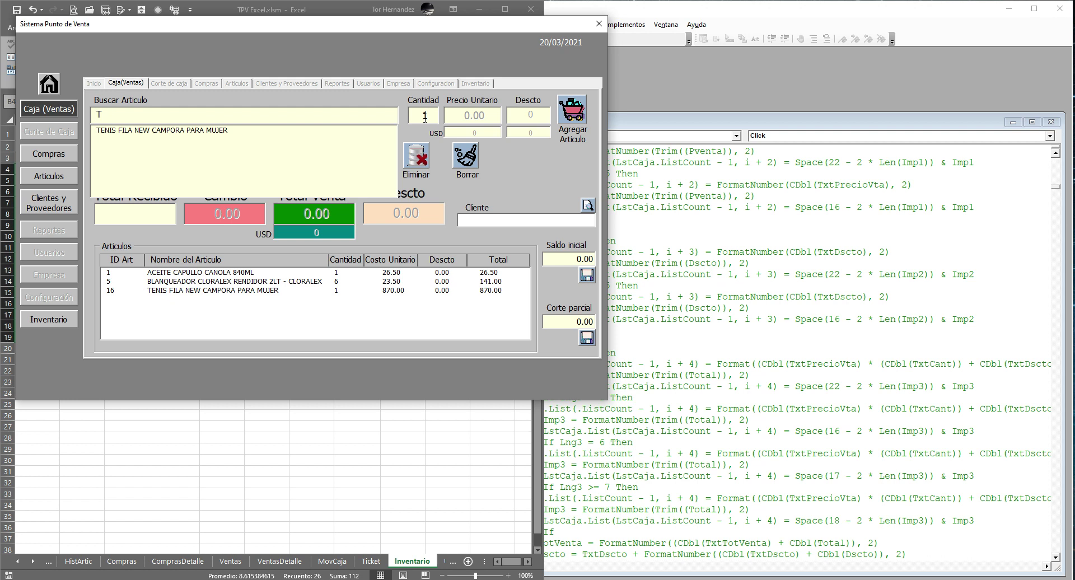
click(274, 130)
click(414, 121)
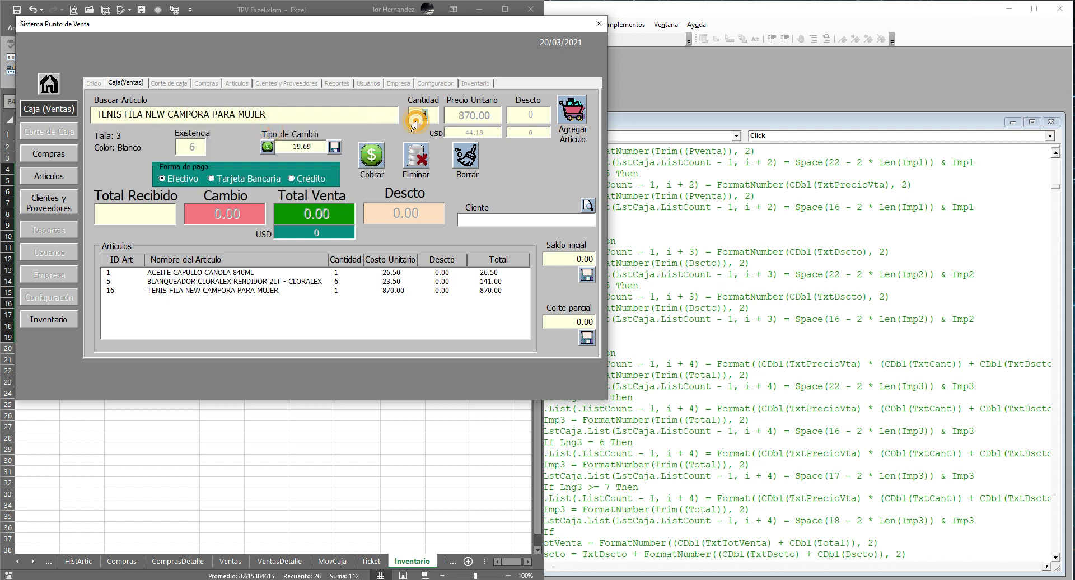
text(2)
click(629, 156)
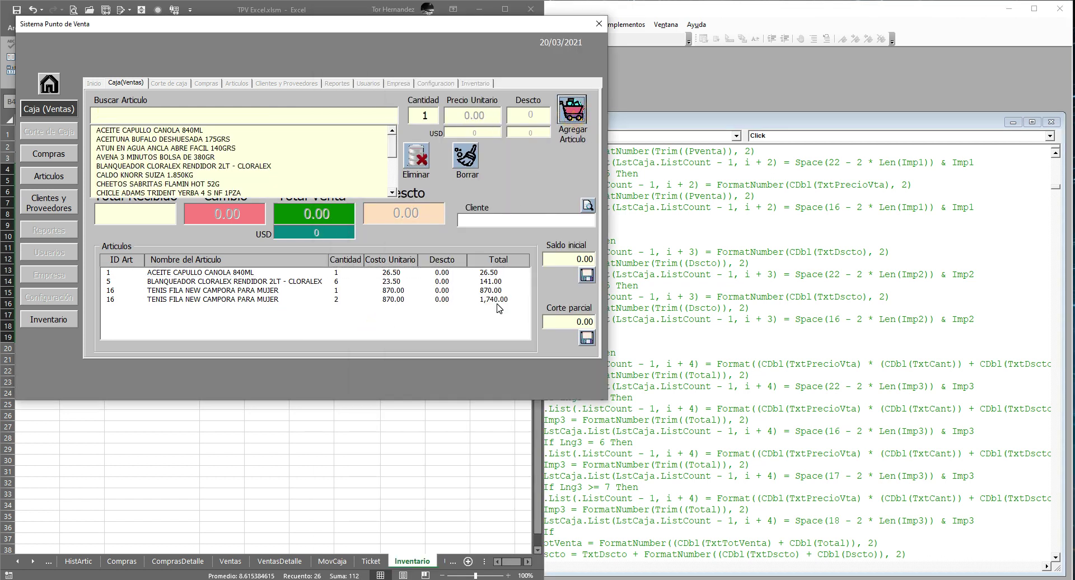
Check the tennis shoes and bleach lines in the sale grid, then close the form.
click(498, 300)
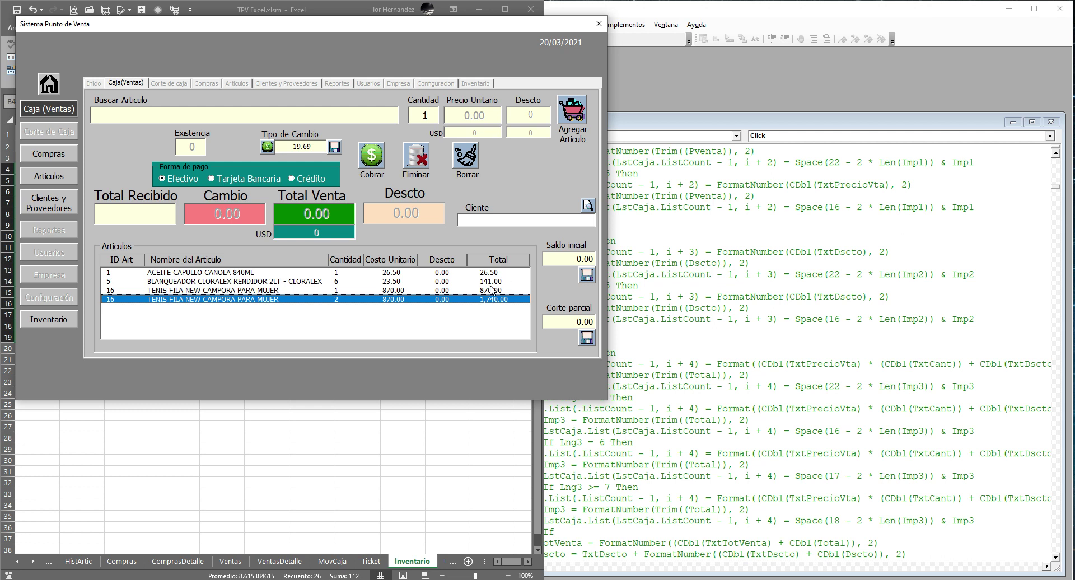
click(493, 291)
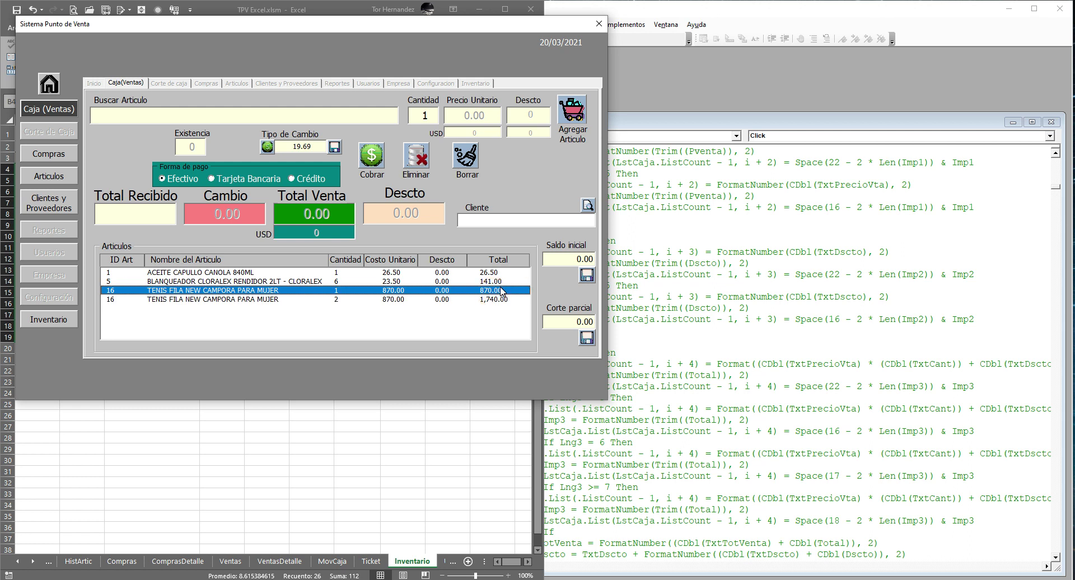
click(497, 281)
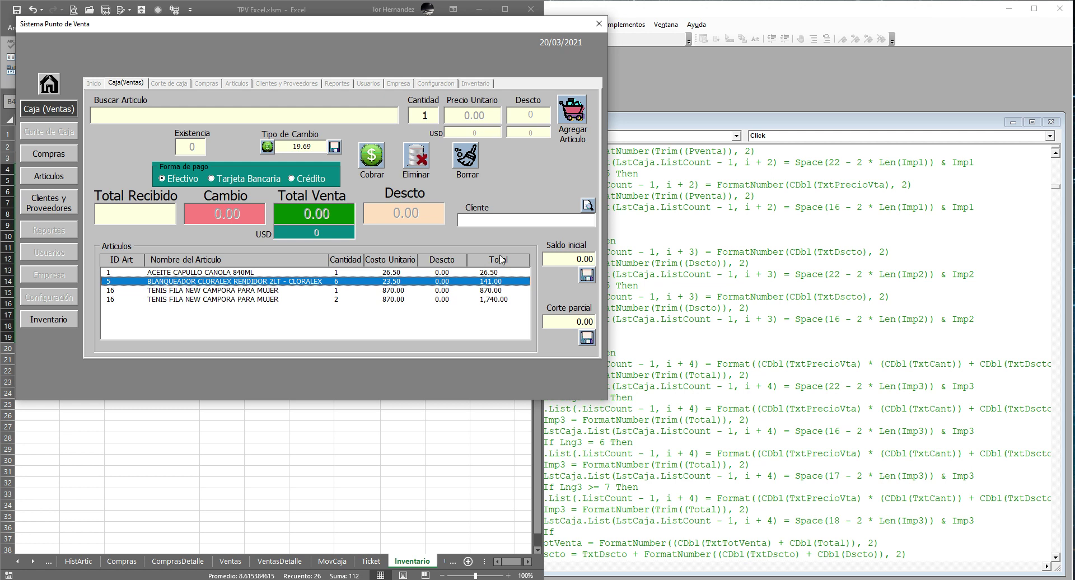
click(600, 26)
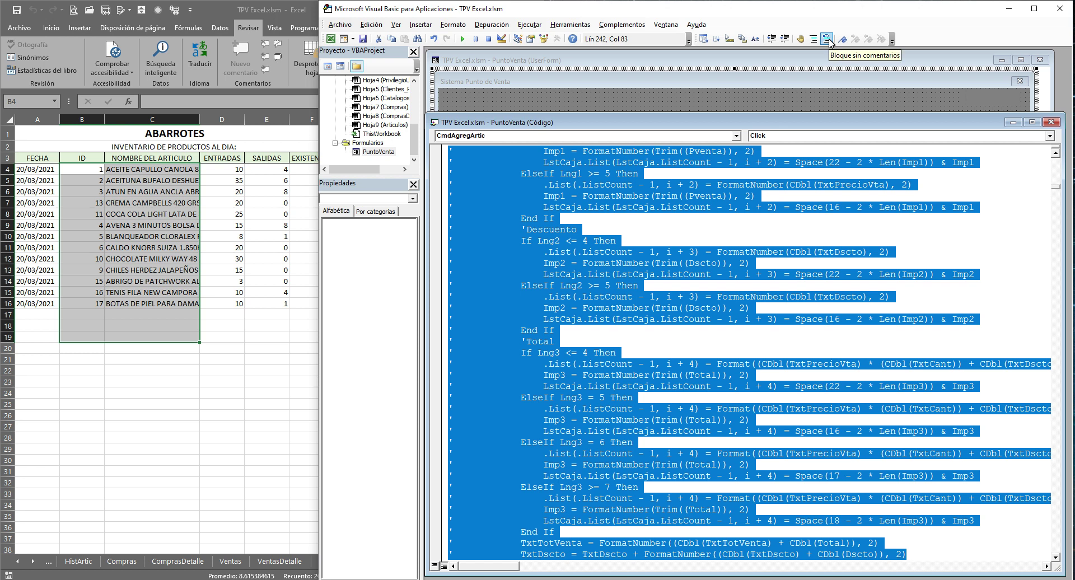
Remove the comment marks from the formatting block, then bring the PuntoVenta form design forward.
click(827, 39)
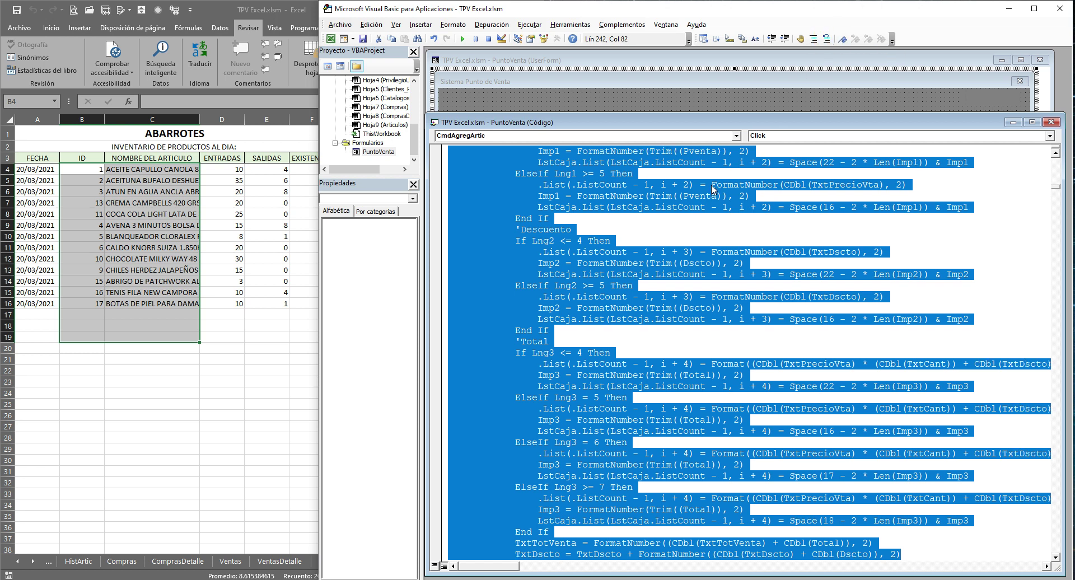
scroll(679, 213, up, 7)
scroll(679, 212, up, 2)
scroll(679, 213, down, 2)
click(577, 375)
click(457, 369)
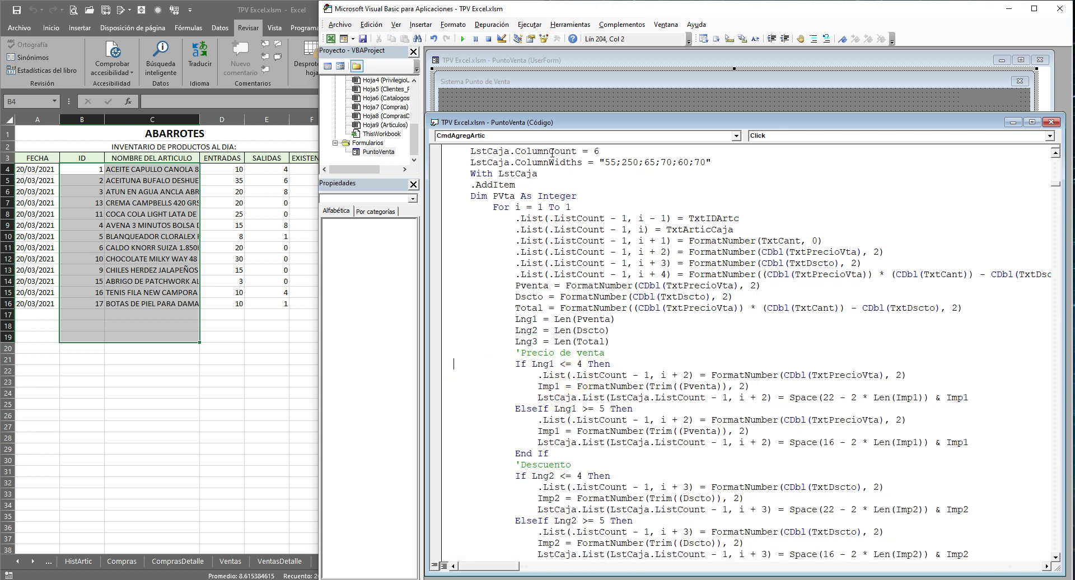
click(546, 106)
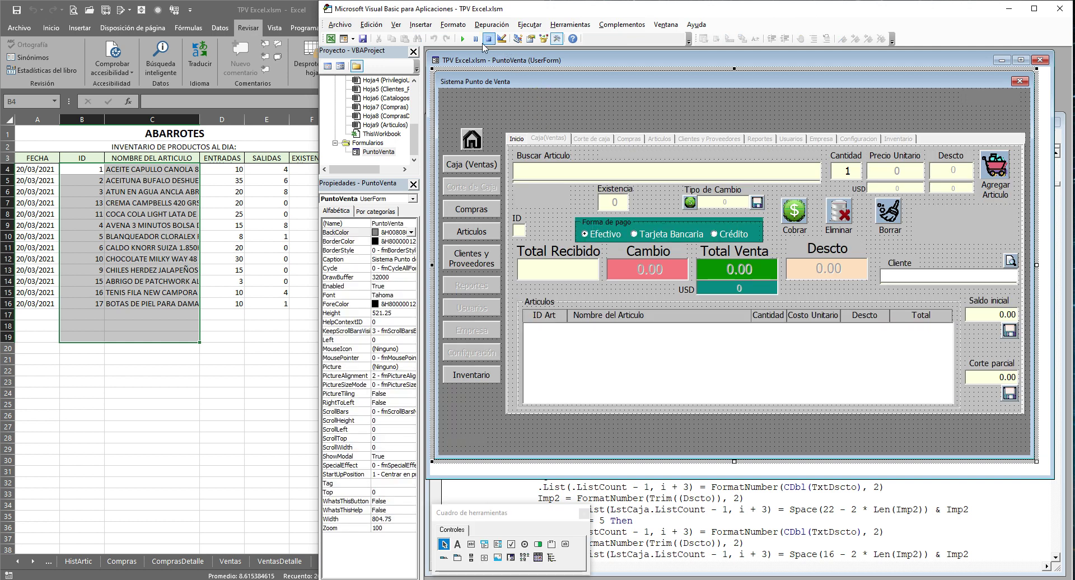
Rerun the form, open Caja (Ventas) and add ACEITE CAPULLO CANOLA 840ML to the sale.
click(463, 38)
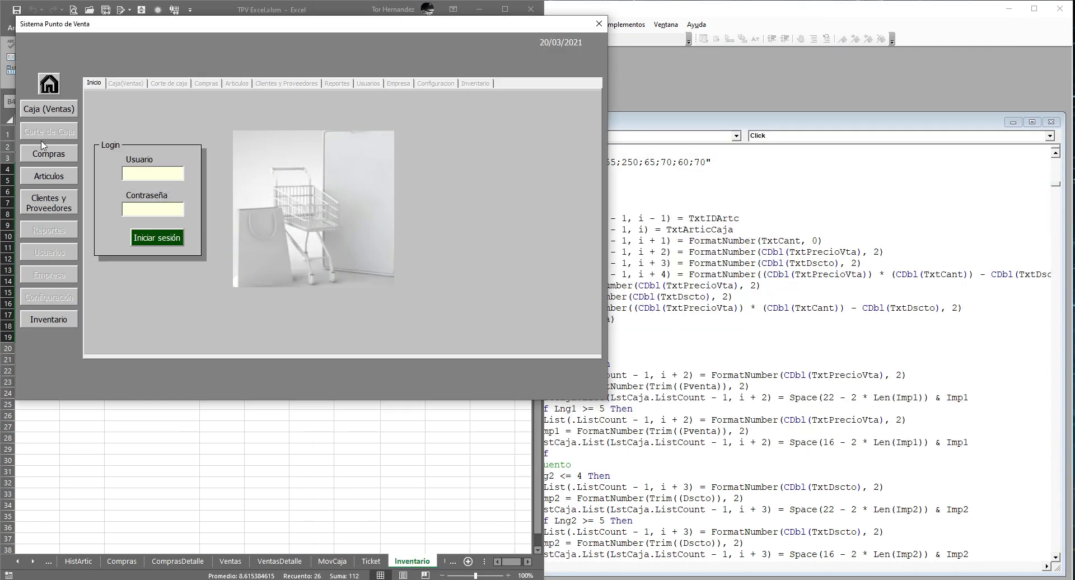
click(37, 116)
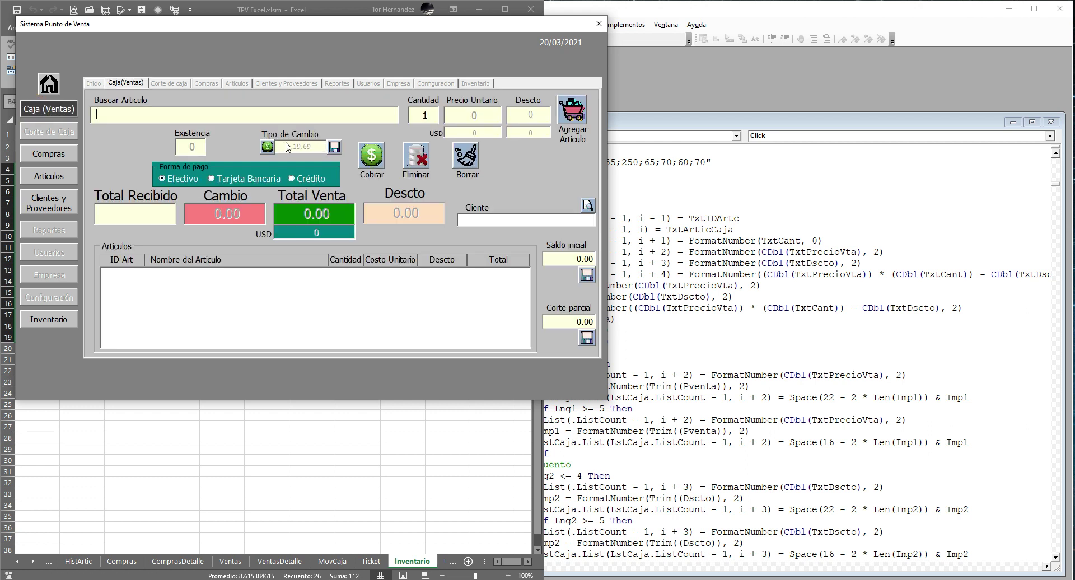
click(235, 118)
text(ACEITE CAPULLO CANOLA 840ML)
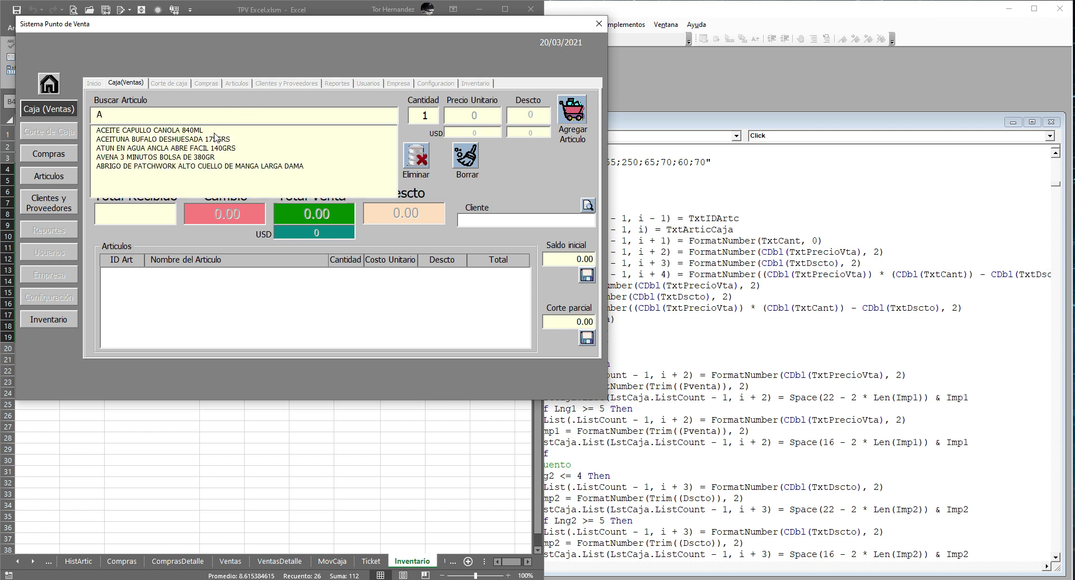
click(214, 133)
click(571, 109)
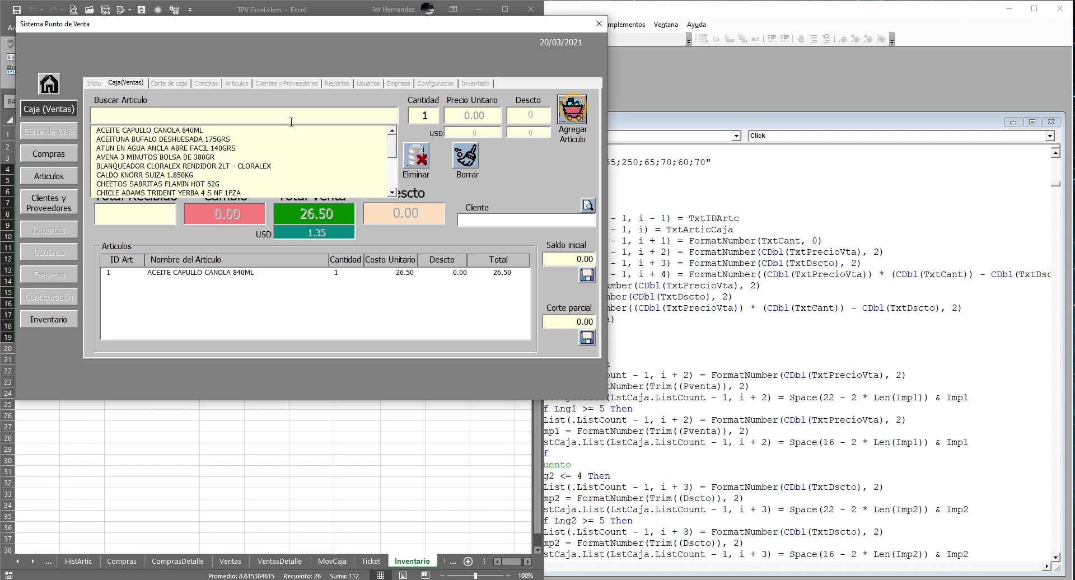
Add five Cloralex bleach and two pairs of tennis shoes to the sale.
click(167, 168)
click(428, 115)
text(5)
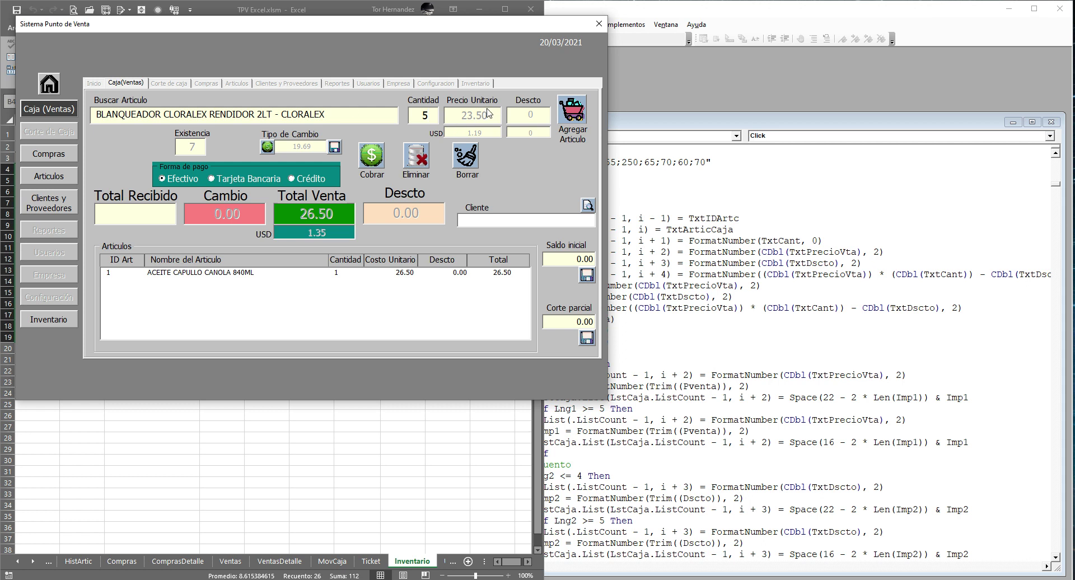
click(571, 111)
click(167, 114)
text(T)
click(139, 131)
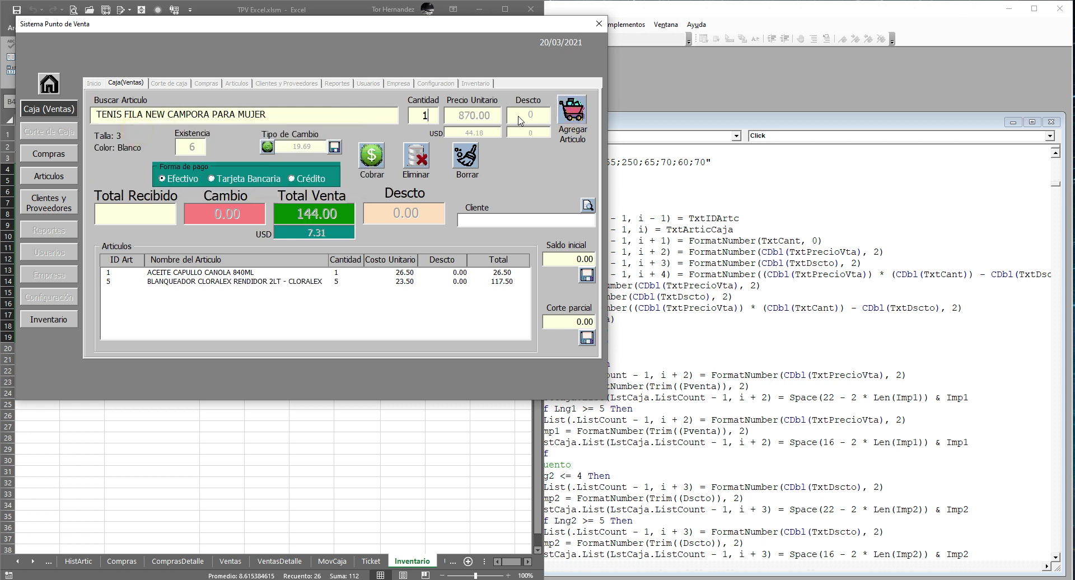
click(428, 115)
text(2)
click(571, 111)
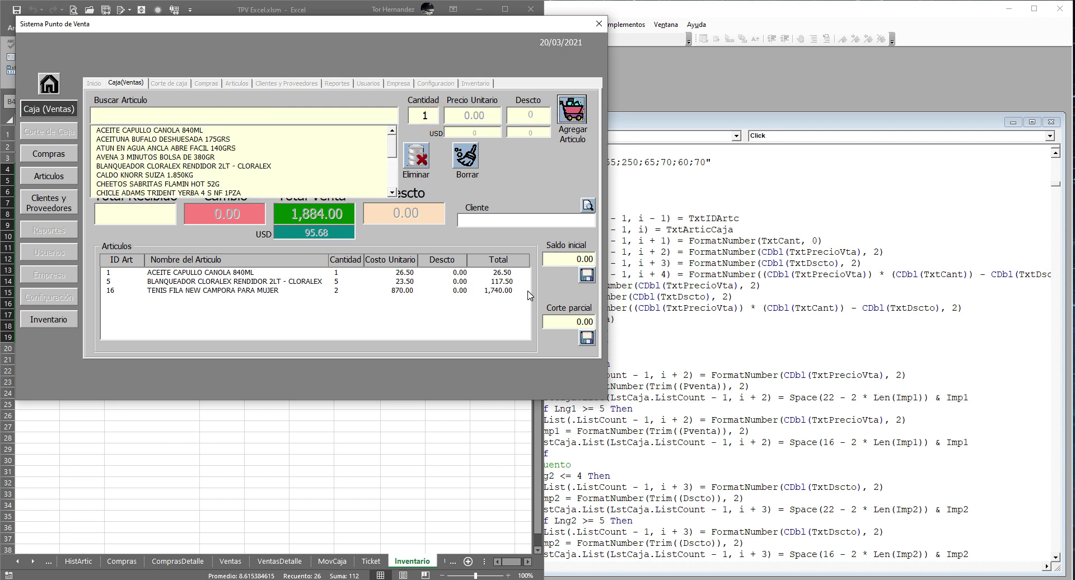
Check the oil and tennis shoes lines in the 1,884.00 sale, then close the form.
click(500, 291)
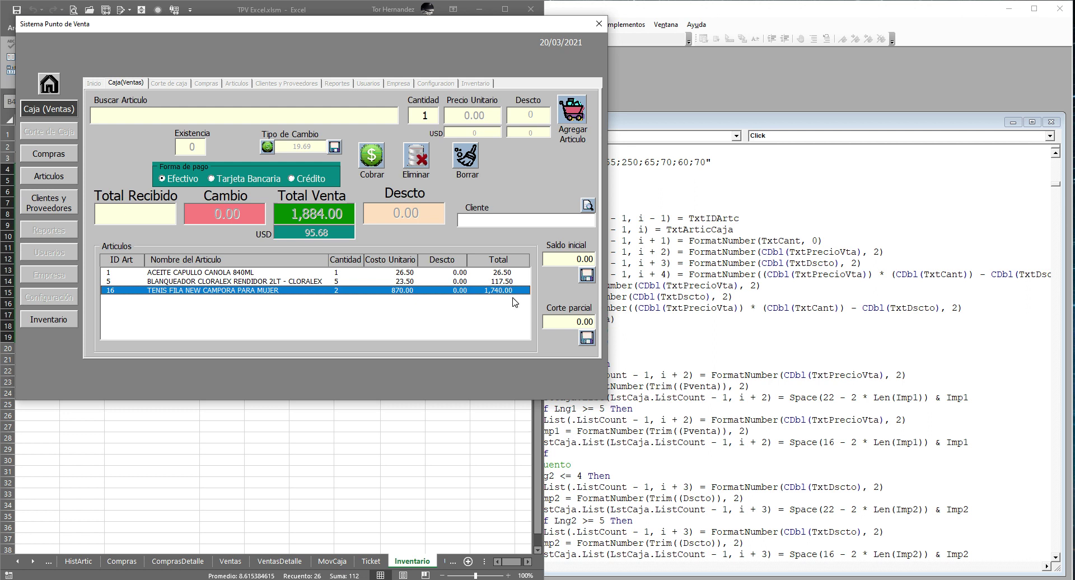
click(502, 272)
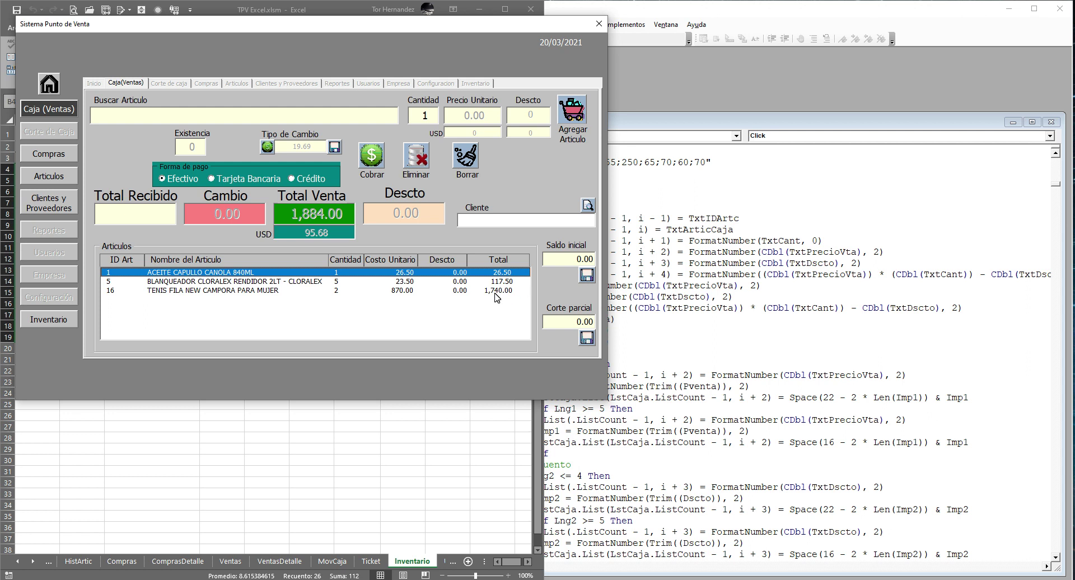
click(496, 294)
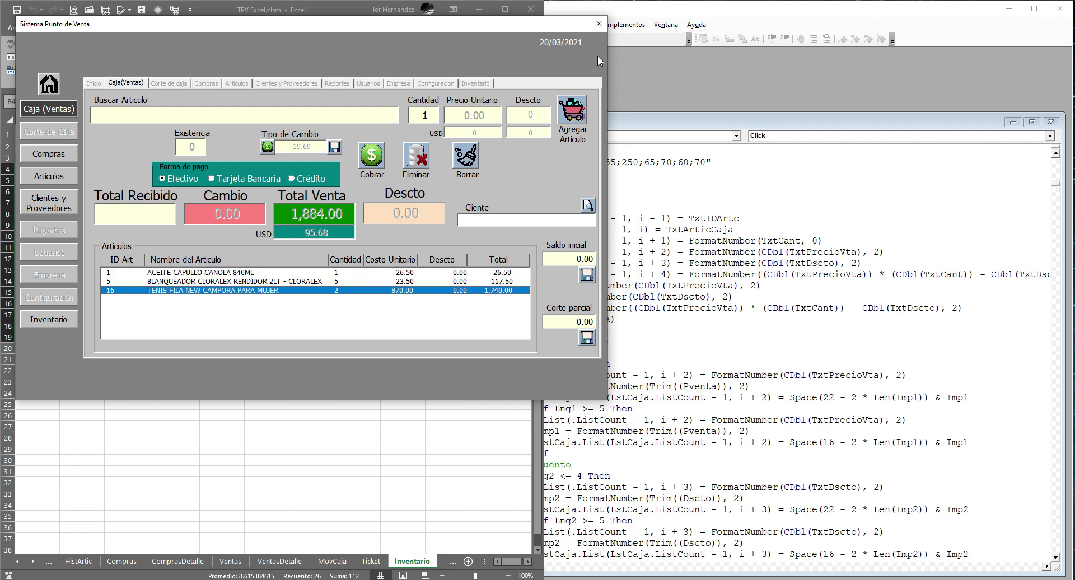
click(598, 25)
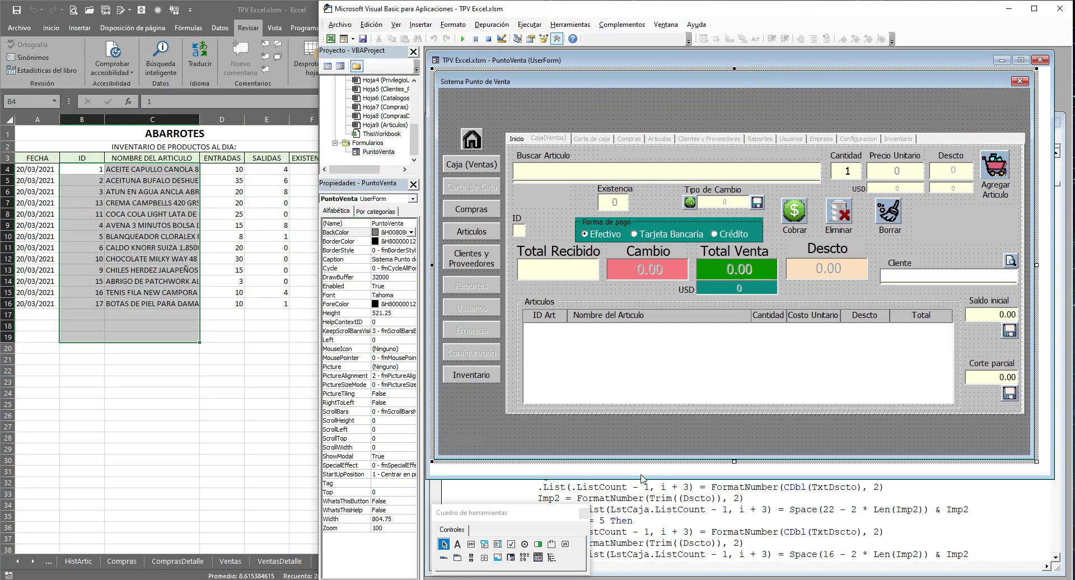
Inspect the Space(22…) discount padding line, then bring the PuntoVenta form design forward.
click(630, 489)
scroll(572, 462, down, 2)
scroll(572, 463, down, 2)
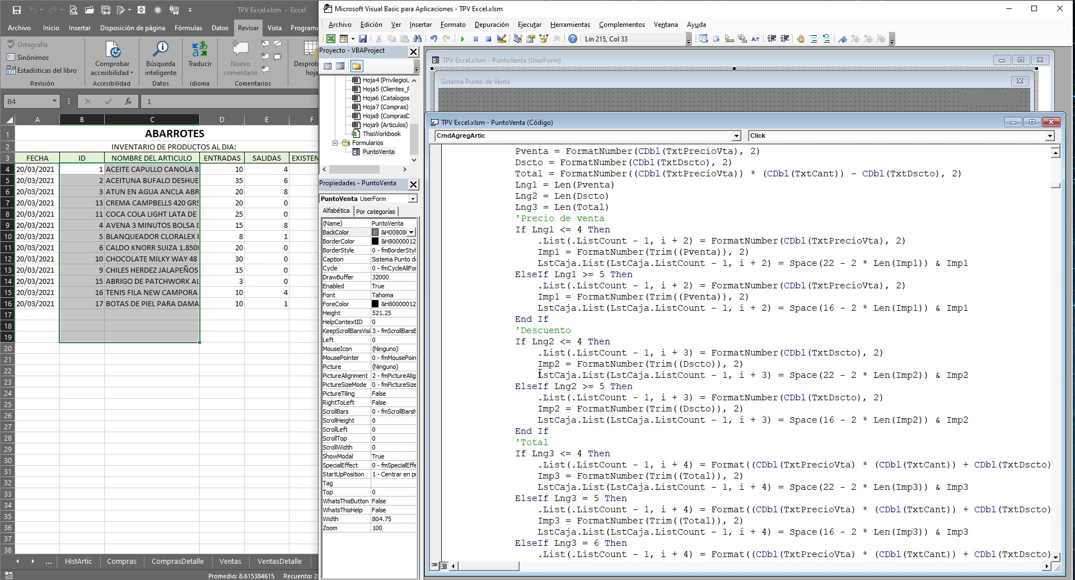
drag(538, 375, 973, 381)
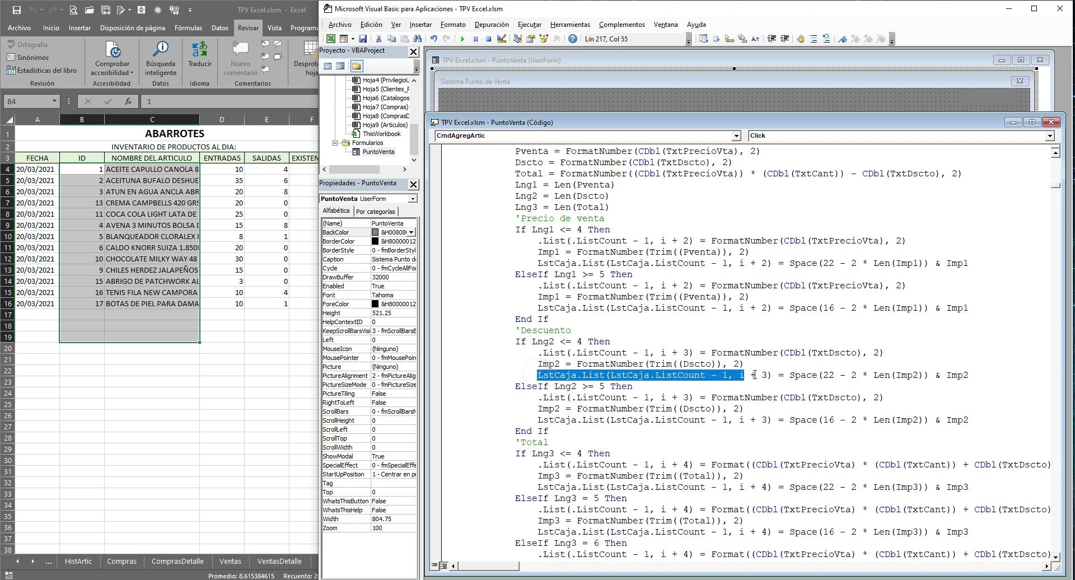
click(851, 369)
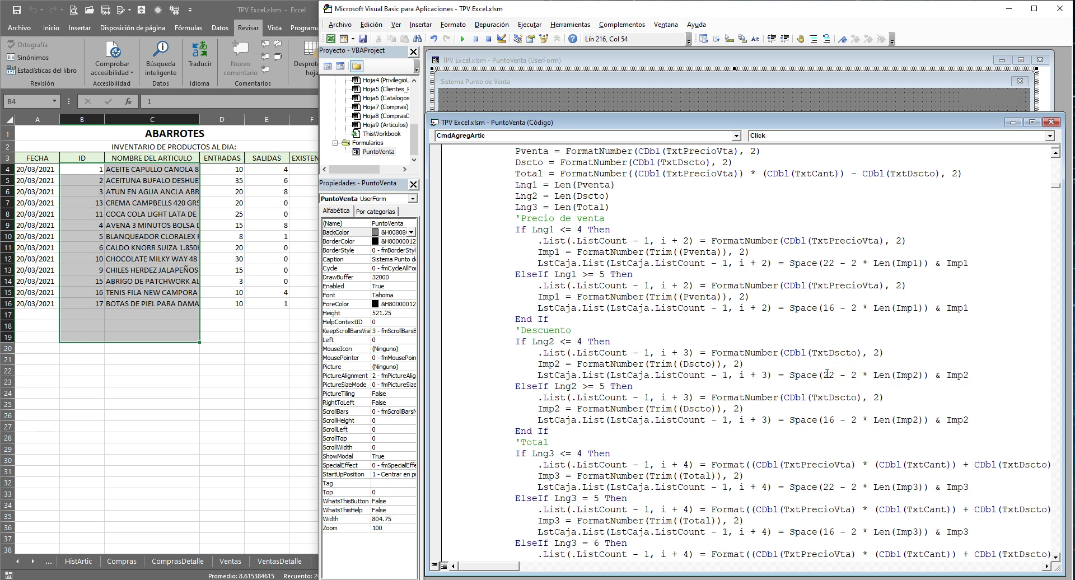
drag(829, 374, 838, 375)
click(868, 371)
click(893, 374)
click(589, 99)
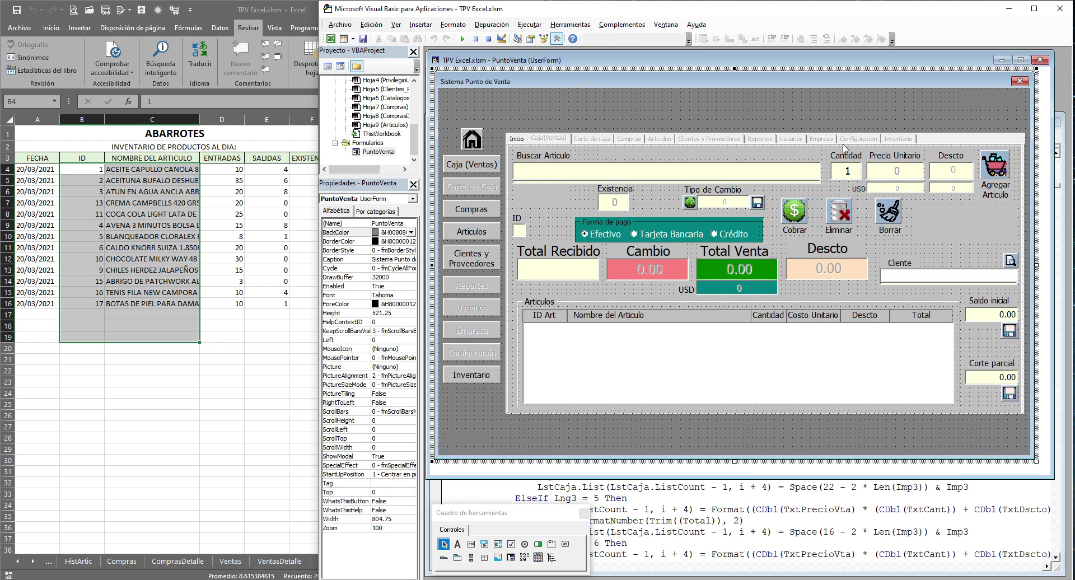
Compare the LstCaja list and Eliminar button properties, then open the CmdElimArtVta Click procedure.
click(826, 341)
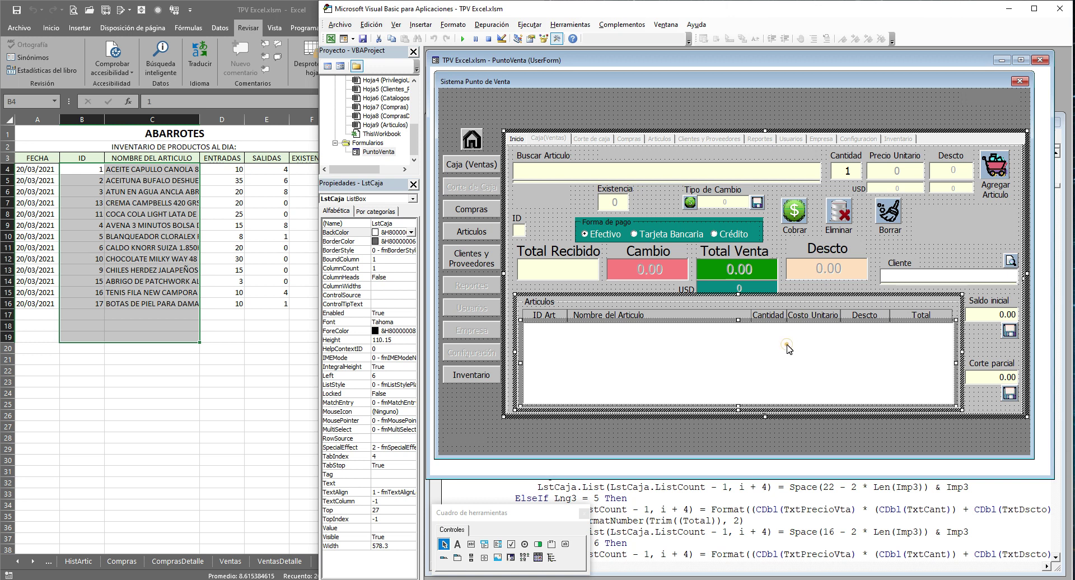
double_click(753, 343)
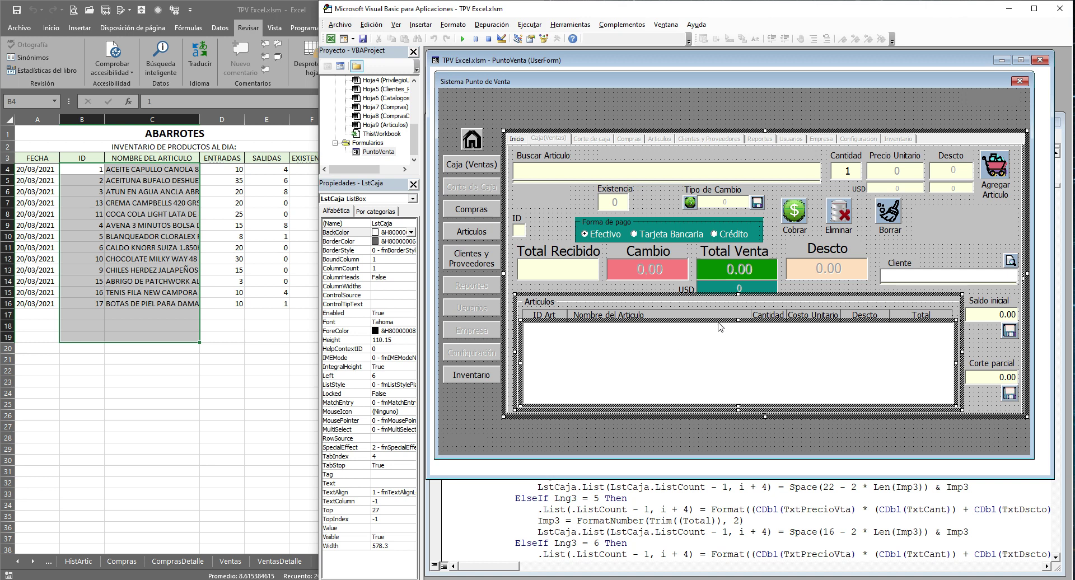
click(840, 219)
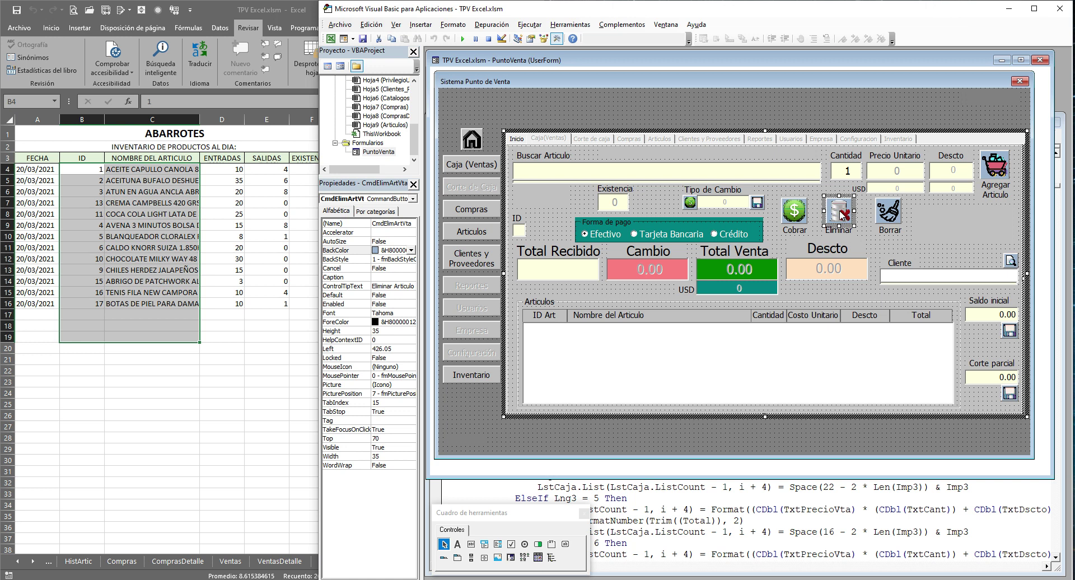
click(724, 351)
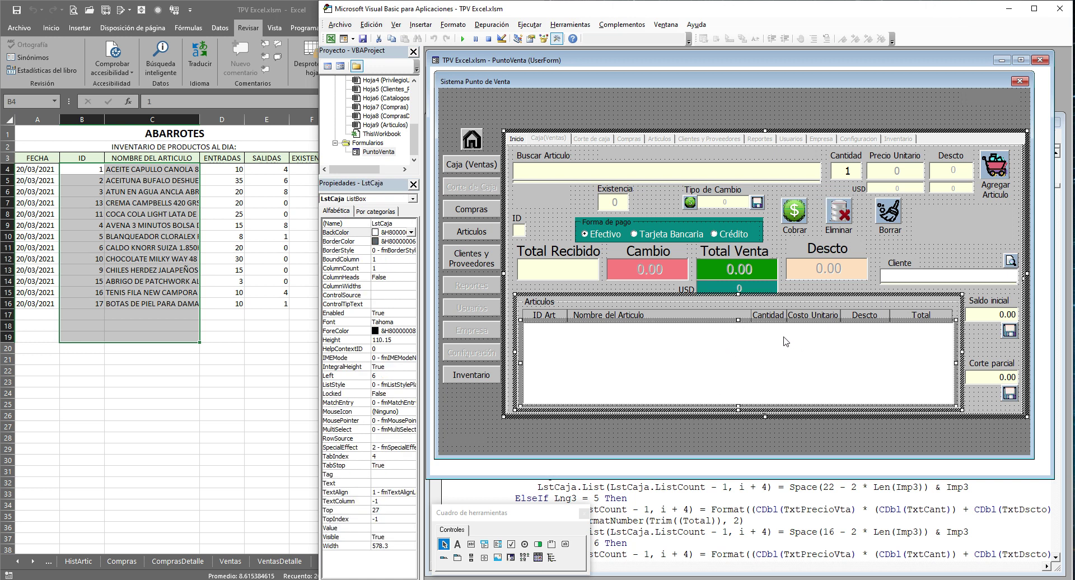
click(845, 214)
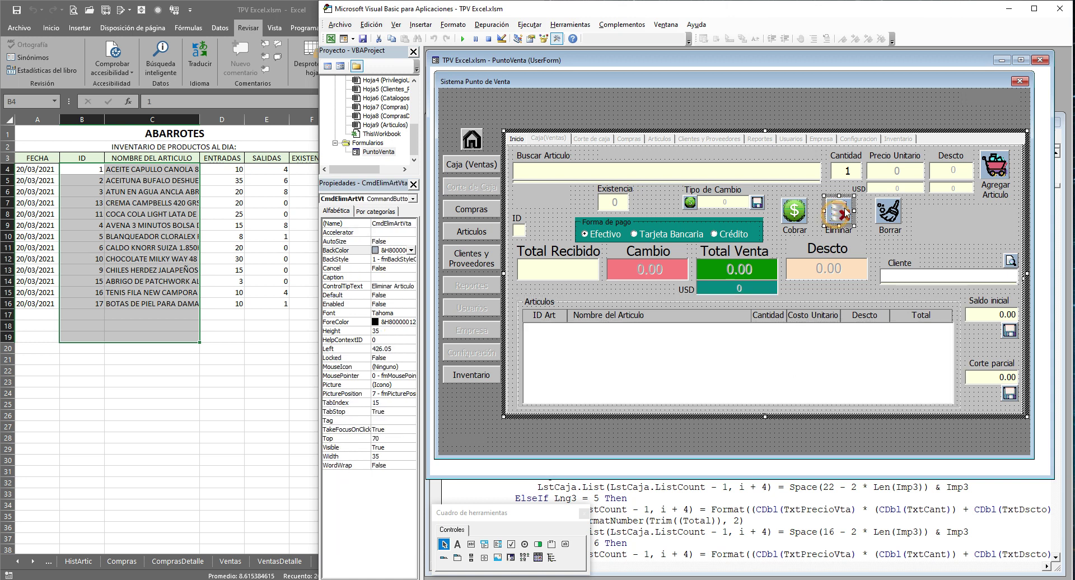
click(750, 338)
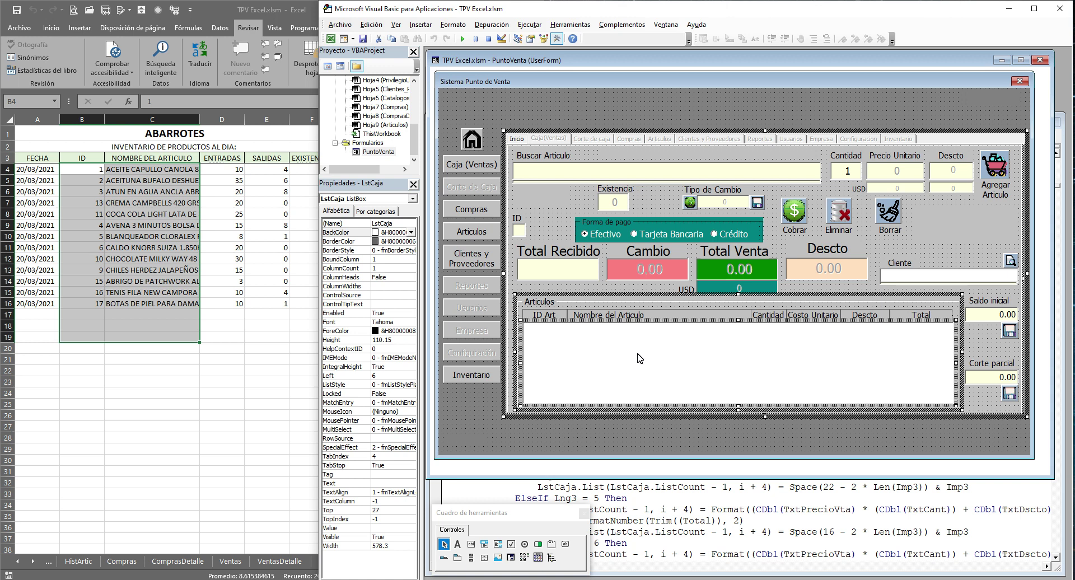
click(837, 214)
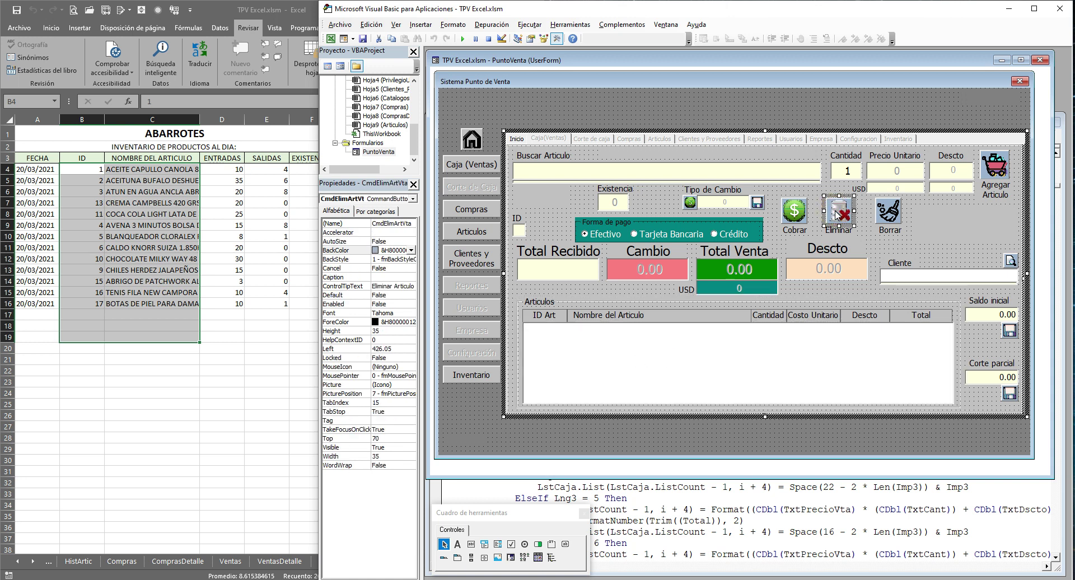
double_click(837, 214)
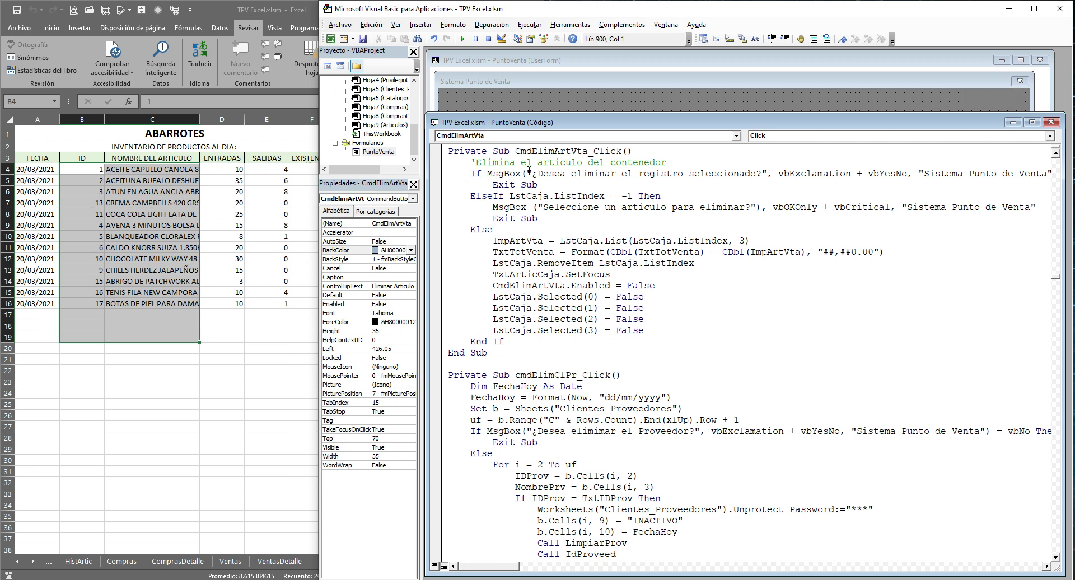
Review the confirmation MsgBox, ImpArtVta, RemoveItem and Enabled lines in CmdElimArtVta_Click.
drag(538, 174, 761, 174)
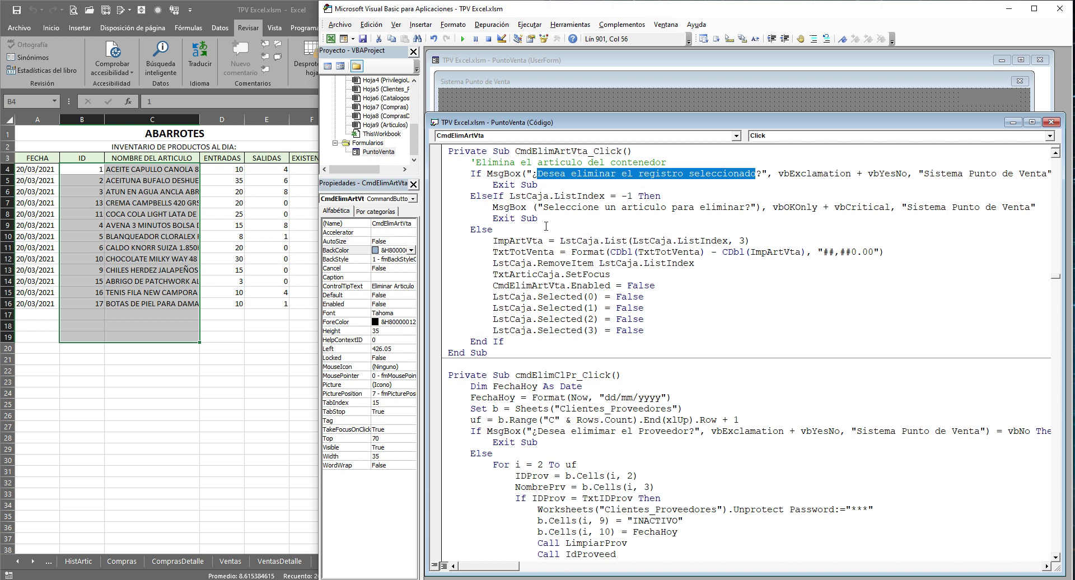
double_click(510, 240)
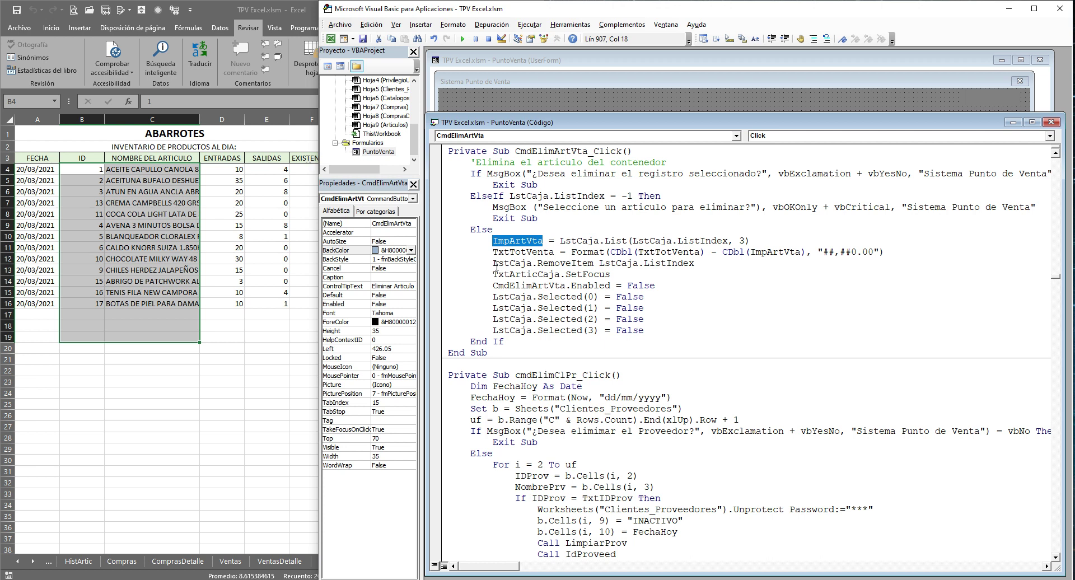
drag(497, 263, 694, 263)
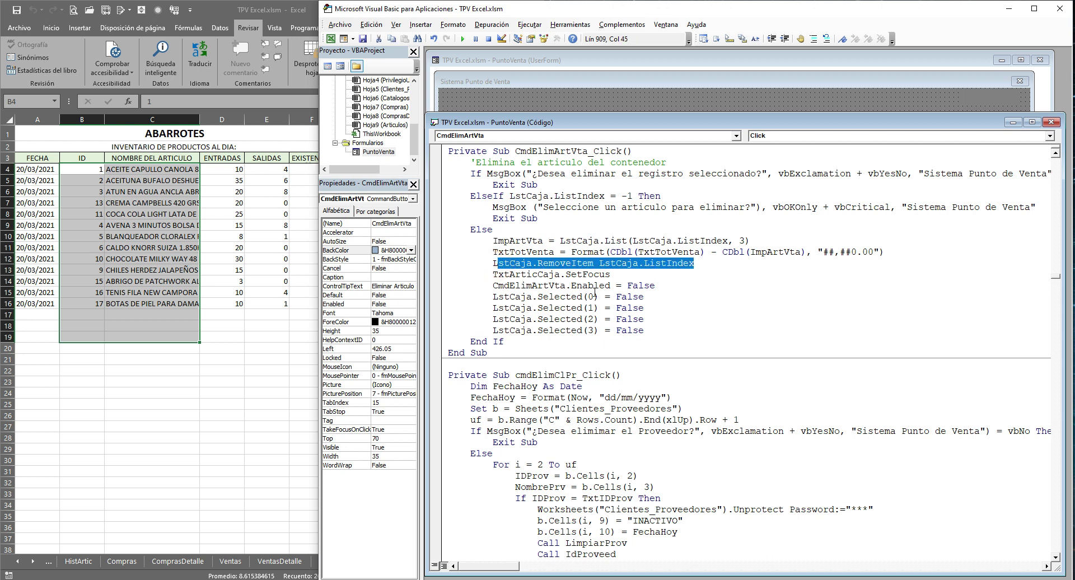
drag(493, 285, 600, 285)
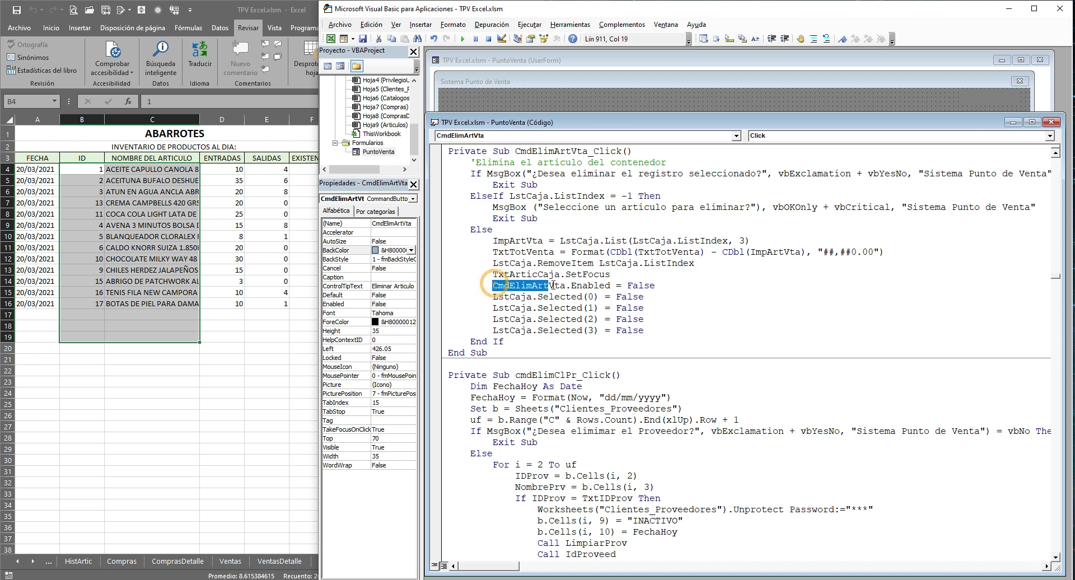
Back in the form design, select the Eliminar button, Articulos list and whole form.
click(767, 97)
click(840, 222)
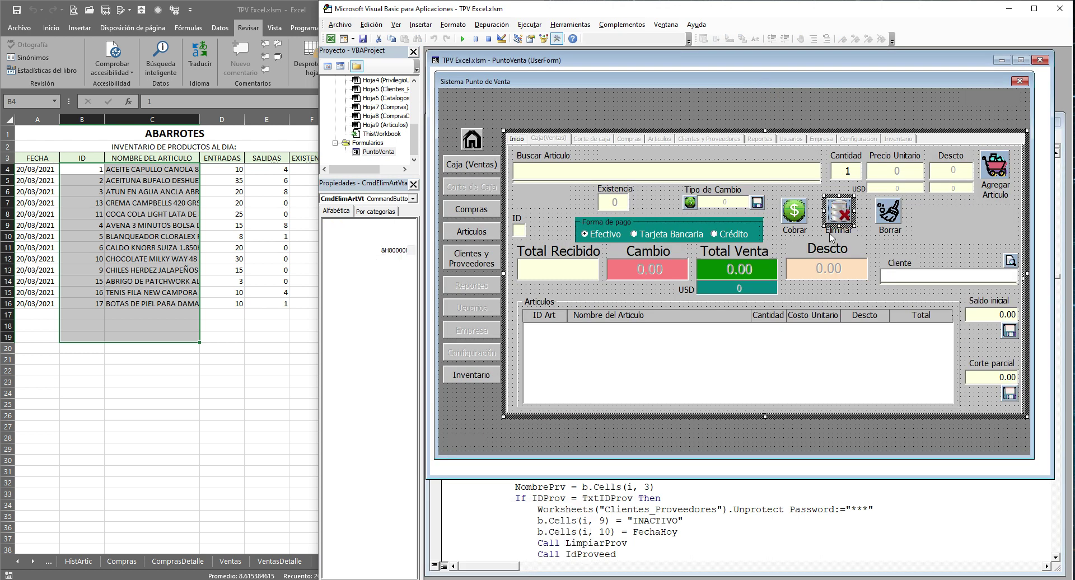
click(656, 357)
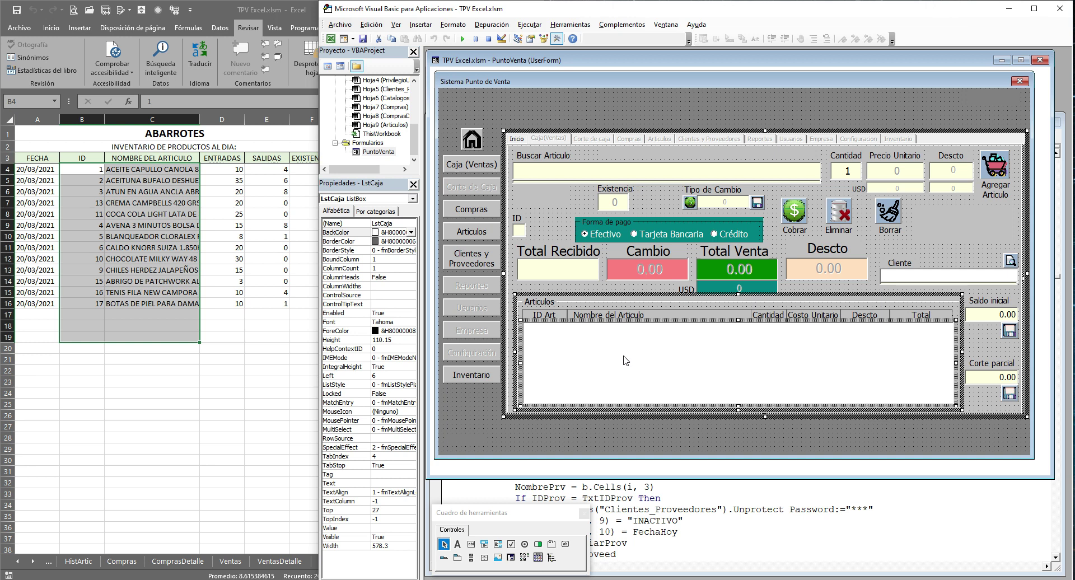
click(836, 213)
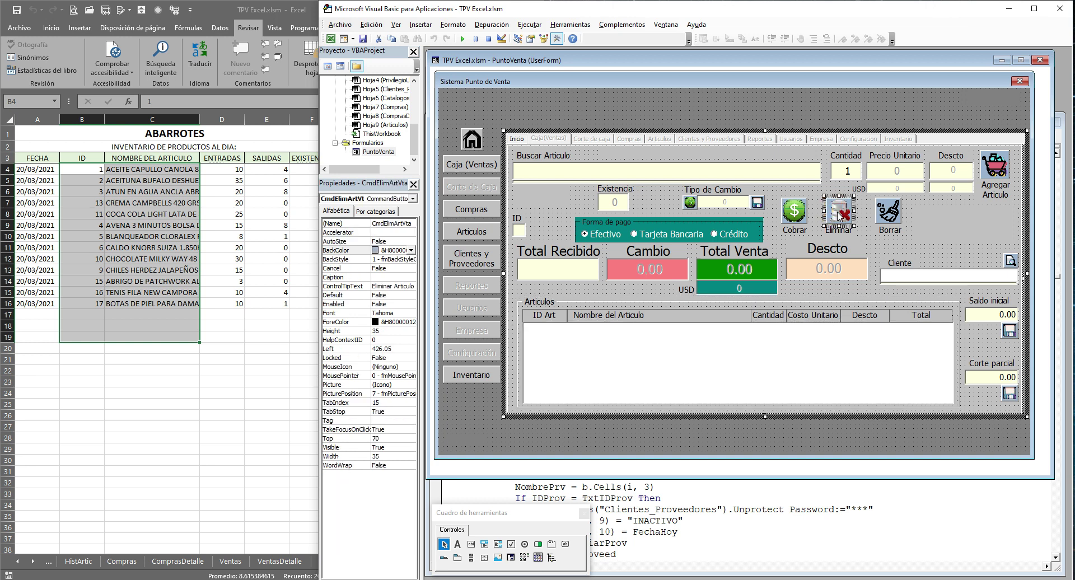
click(738, 117)
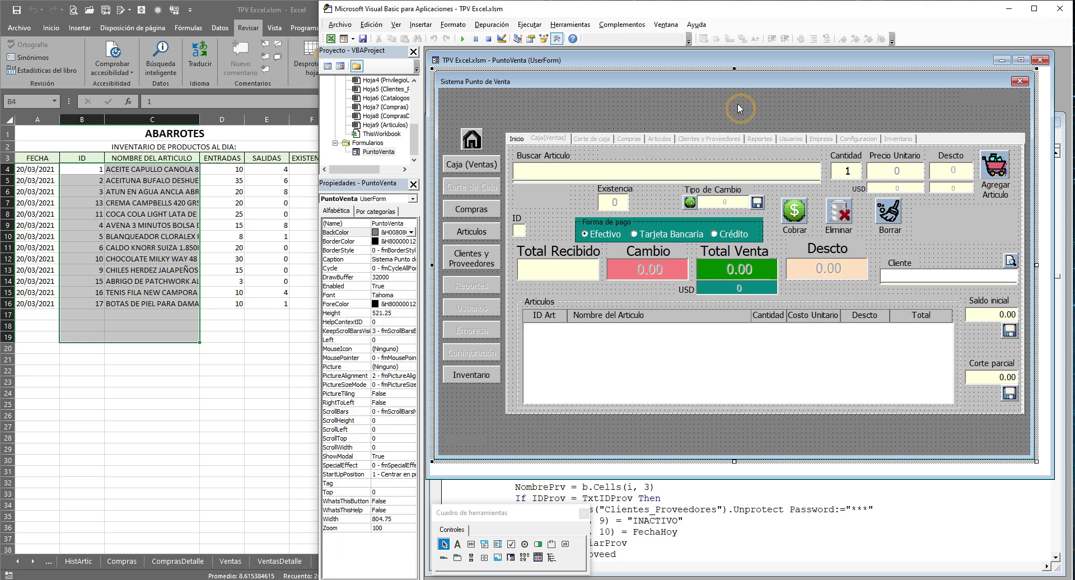
Run the form, open Caja (Ventas) and add two jars of ACEITUNA BUFALO DESHUESADA 175GRS.
click(462, 39)
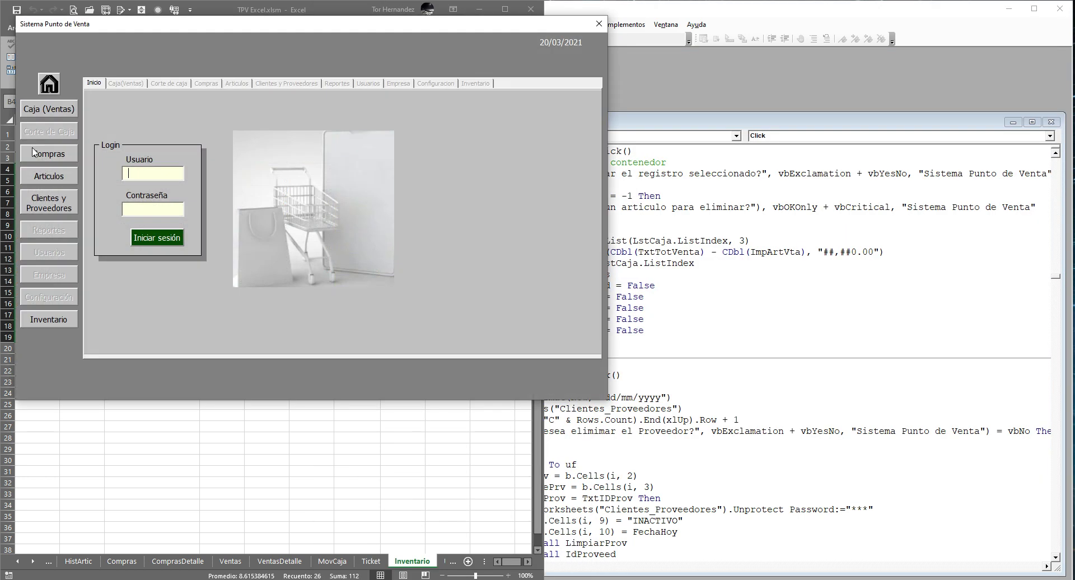
click(46, 112)
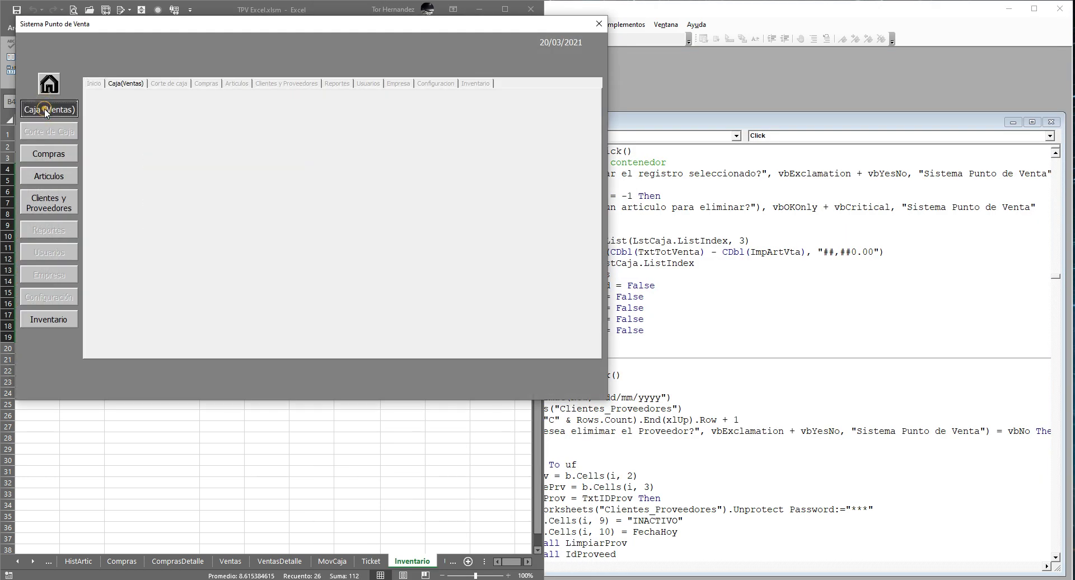
text(A)
click(217, 139)
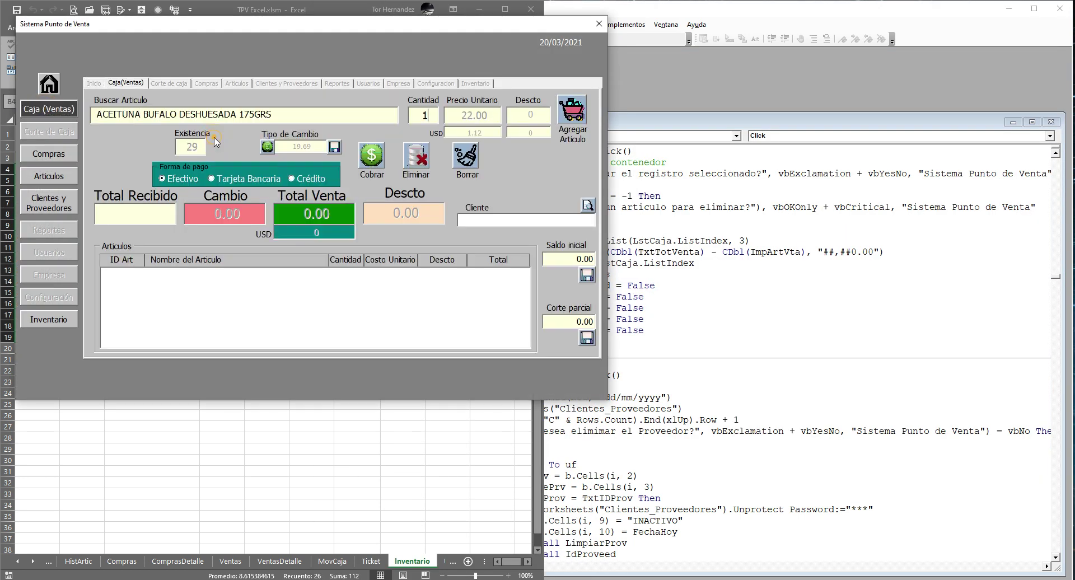
click(571, 109)
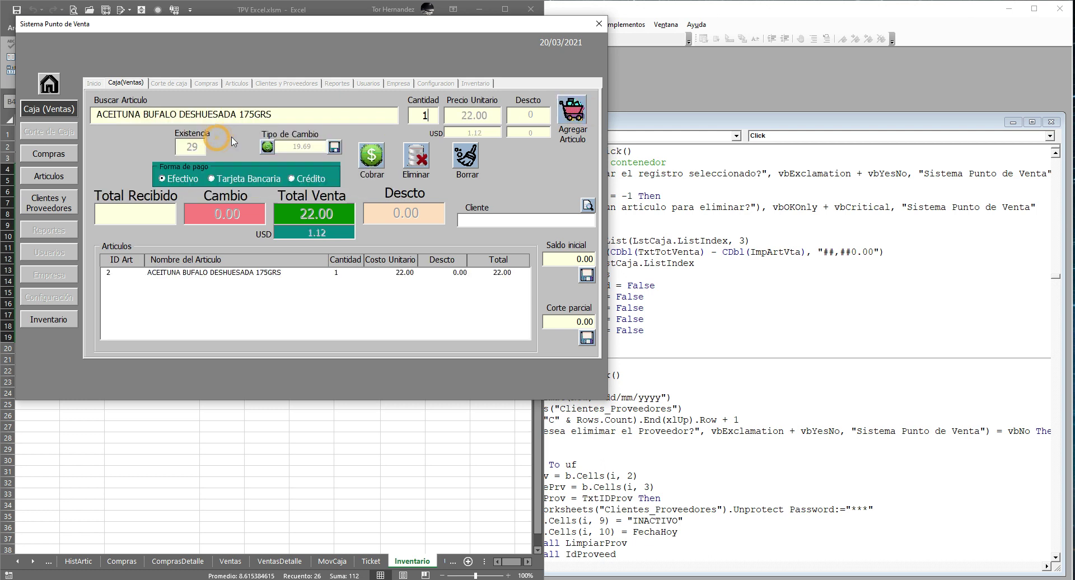
click(574, 110)
Add AVENA 3 MINUTOS and ACEITE CAPULLO CANOLA 840ML, then select the duplicate olives row.
click(252, 157)
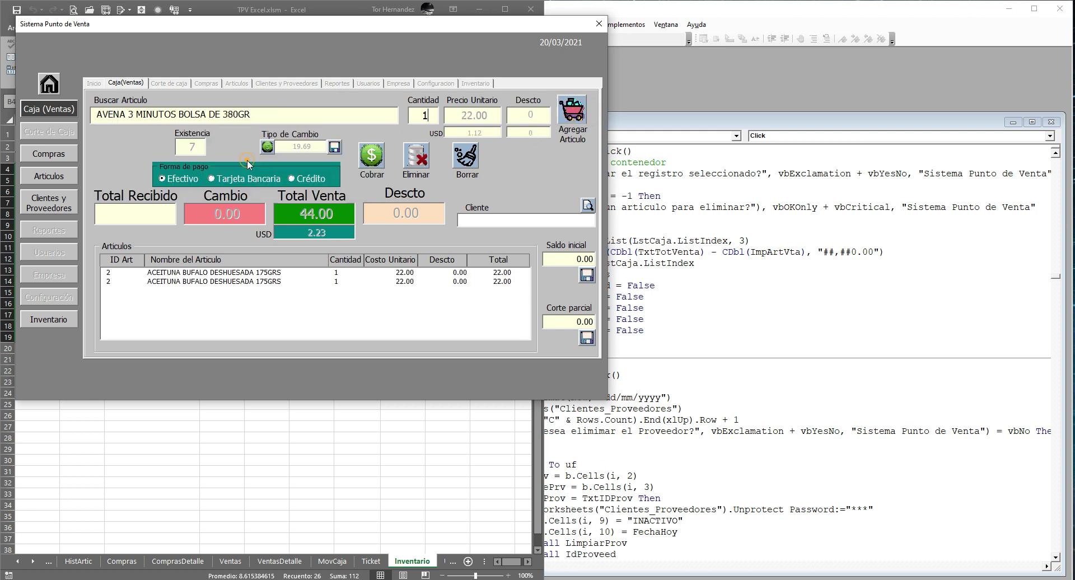
click(581, 114)
click(168, 130)
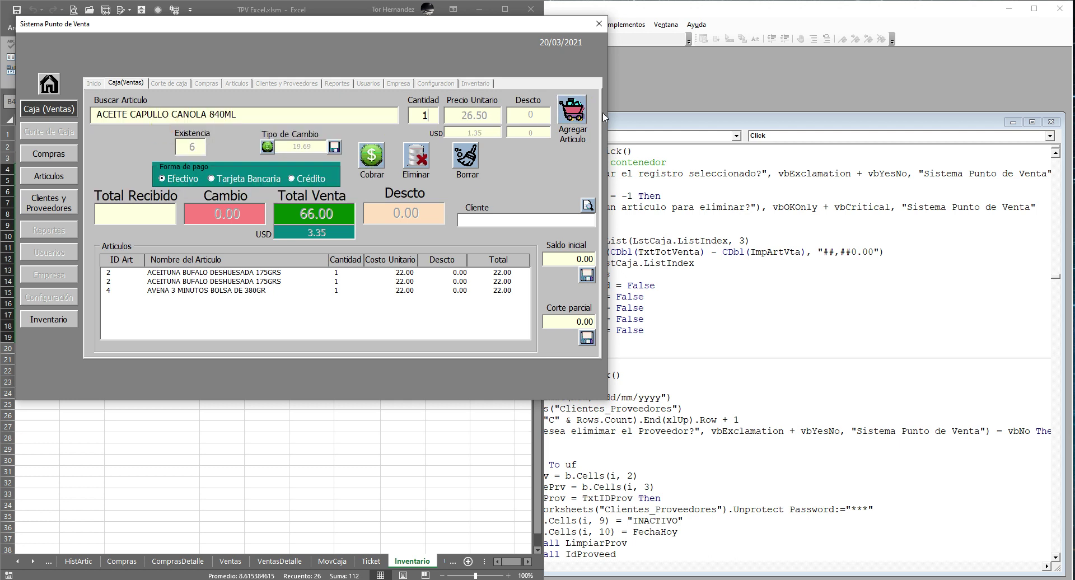
click(567, 110)
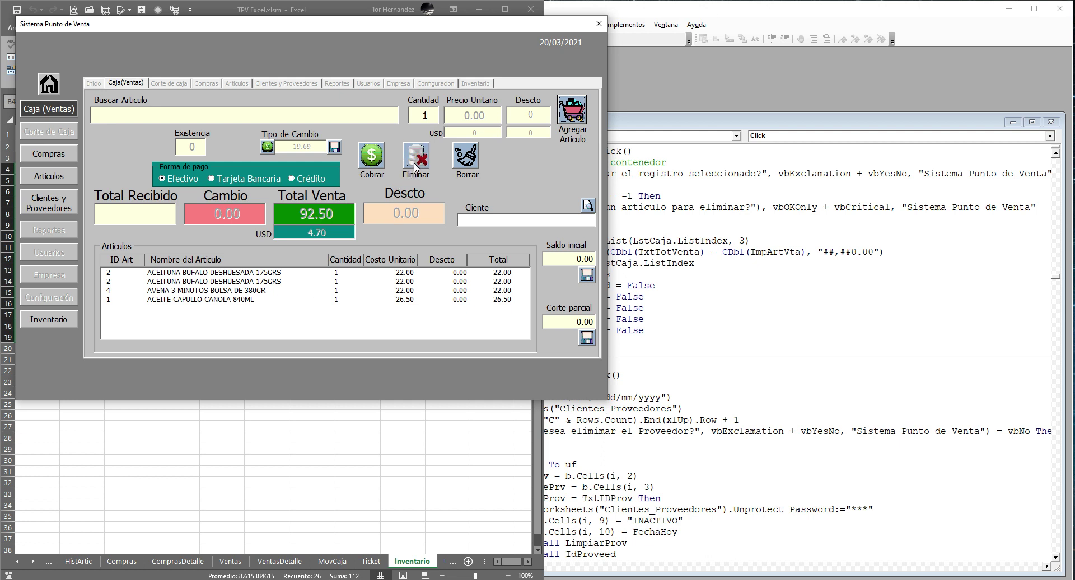
click(173, 283)
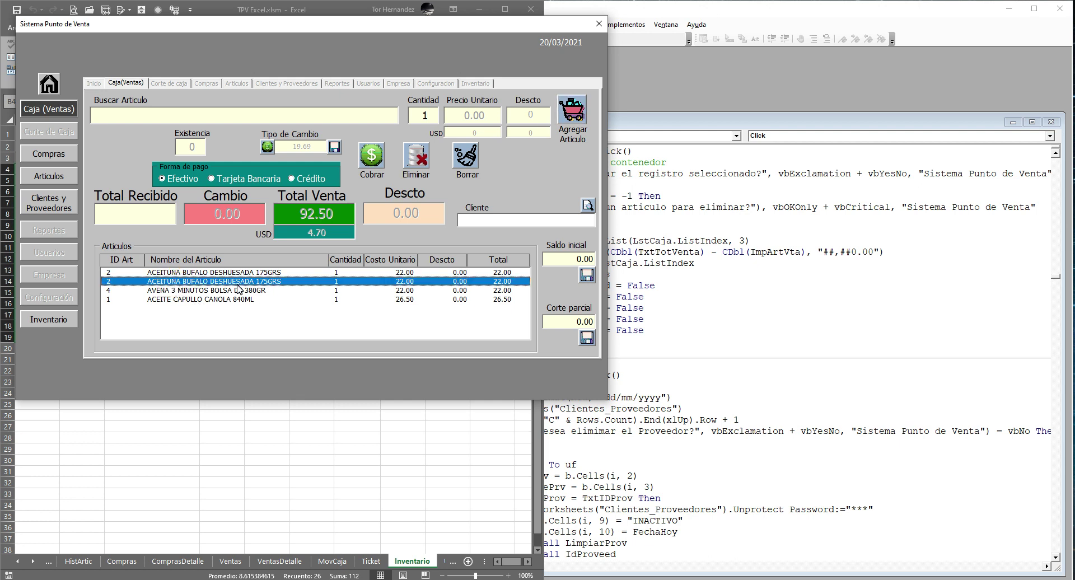
Delete the second ACEITUNA line, confirming with Sí, so the sale totals 70.50, then clear the sale.
click(419, 161)
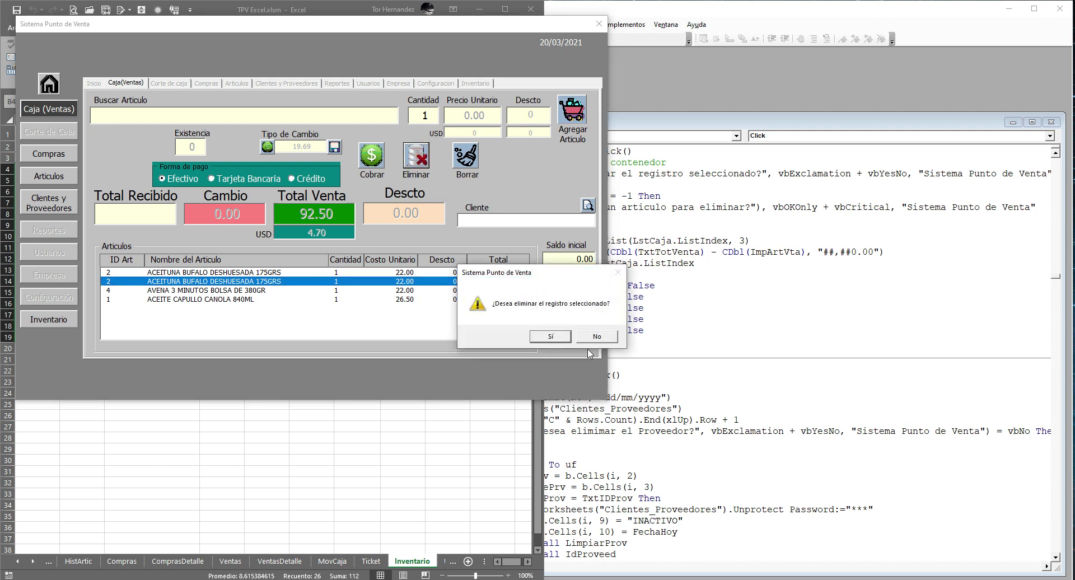
click(559, 338)
click(560, 337)
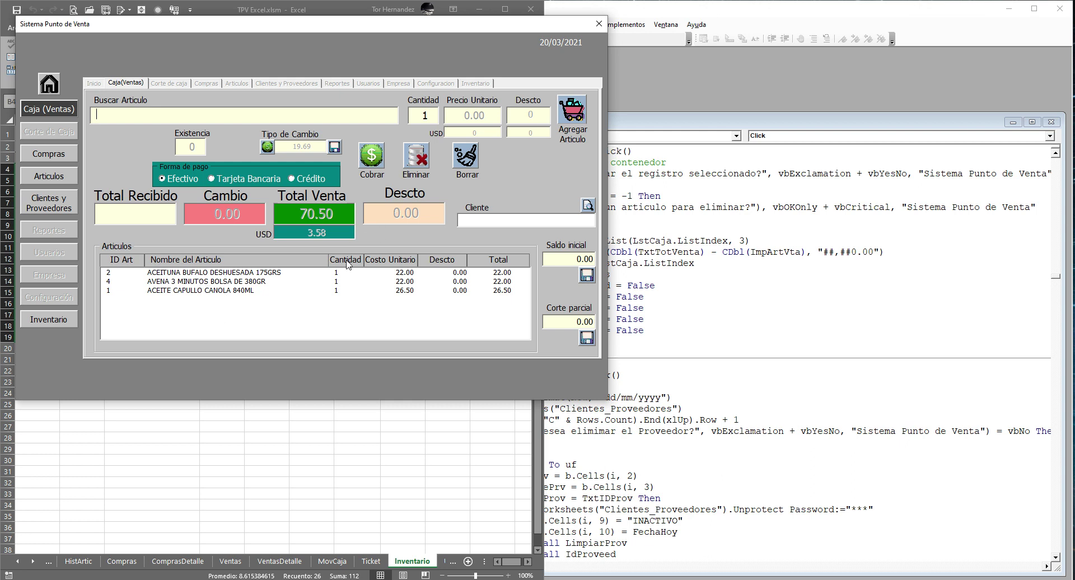
click(468, 161)
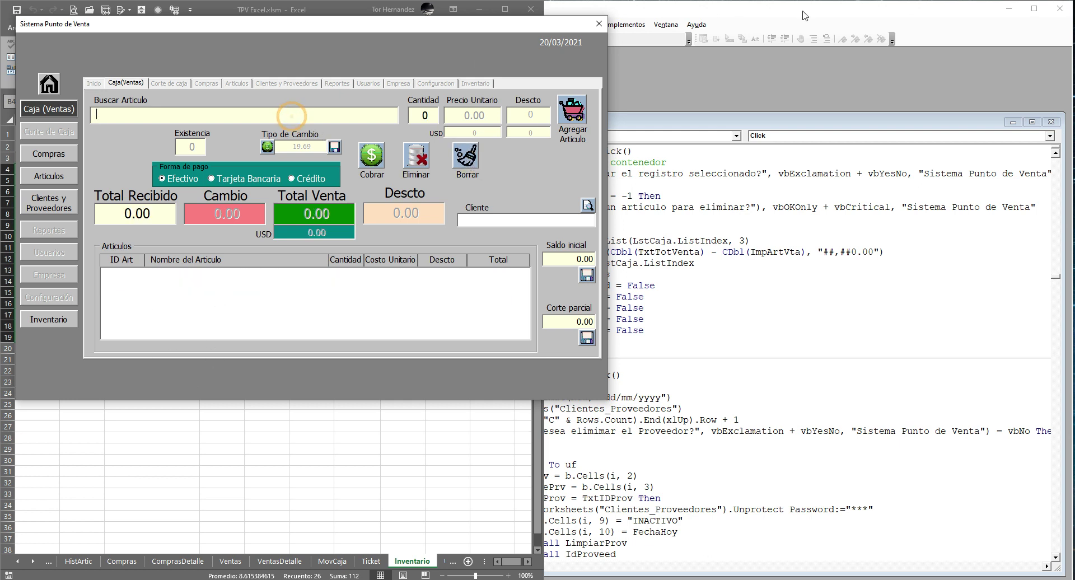
Close the running form and open the CmdCobrar Click code from the PuntoVenta designer.
click(599, 23)
click(704, 111)
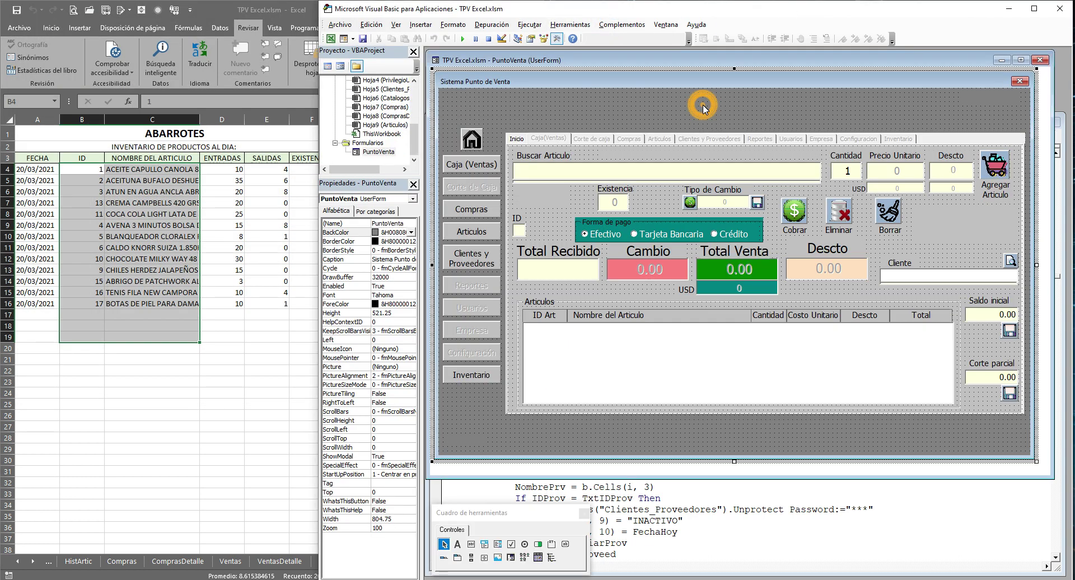
click(797, 216)
click(798, 215)
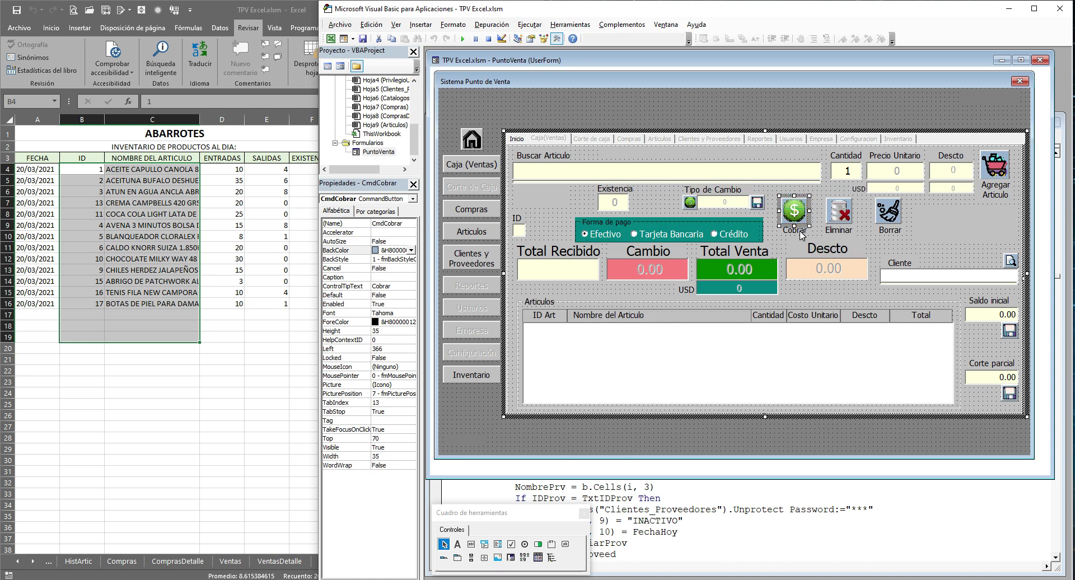
click(751, 277)
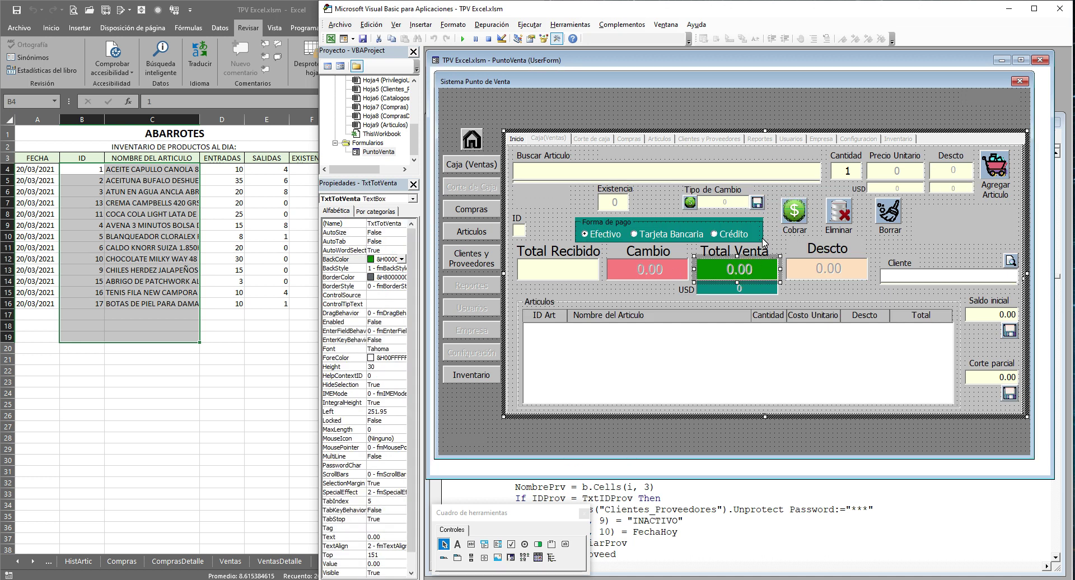
click(799, 219)
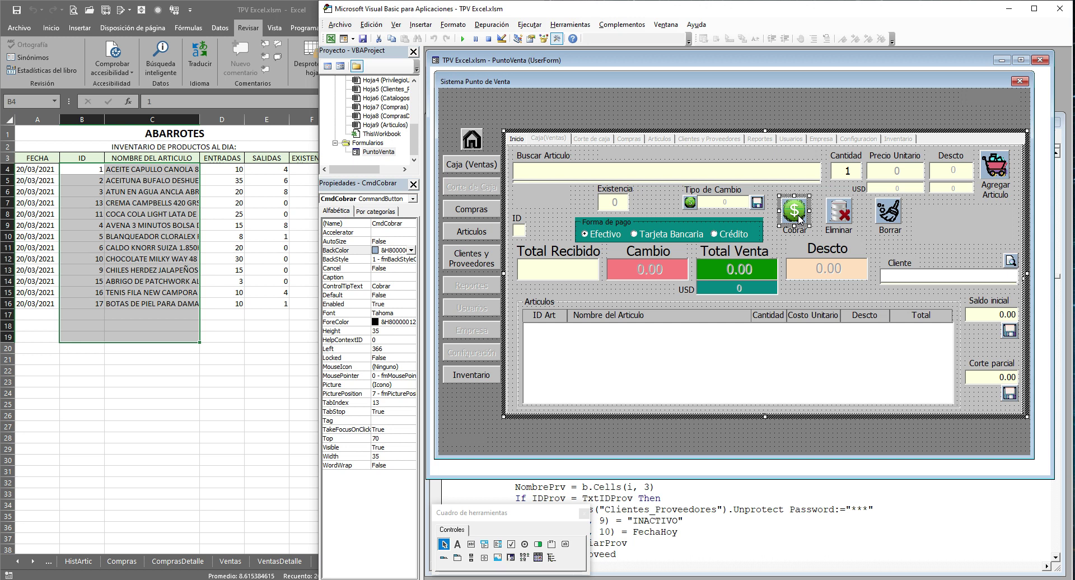
double_click(798, 219)
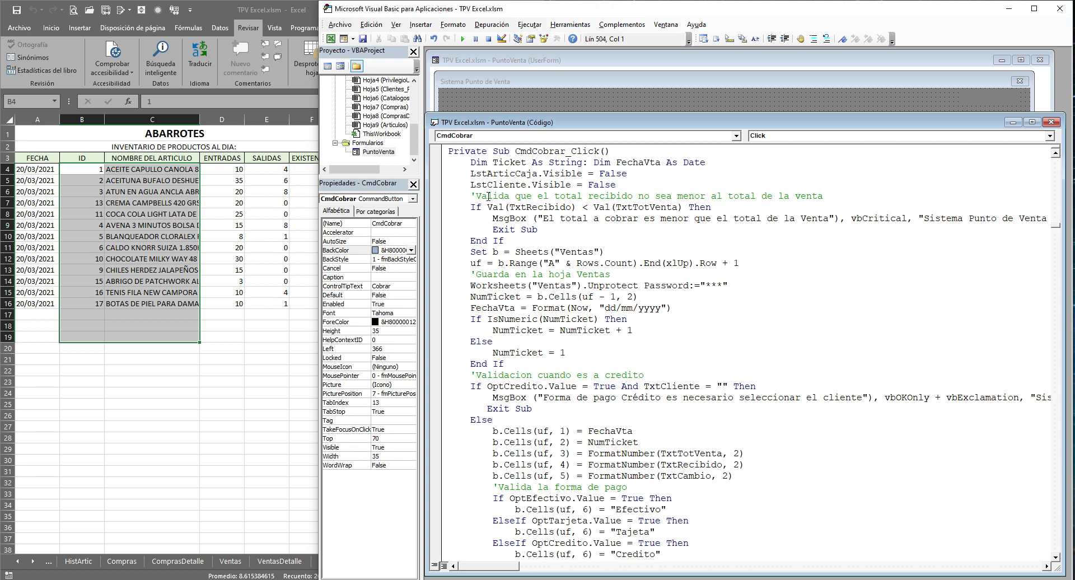
Compare the received-total validation comment with the Total Recibido and Total Venta boxes.
drag(487, 196, 825, 195)
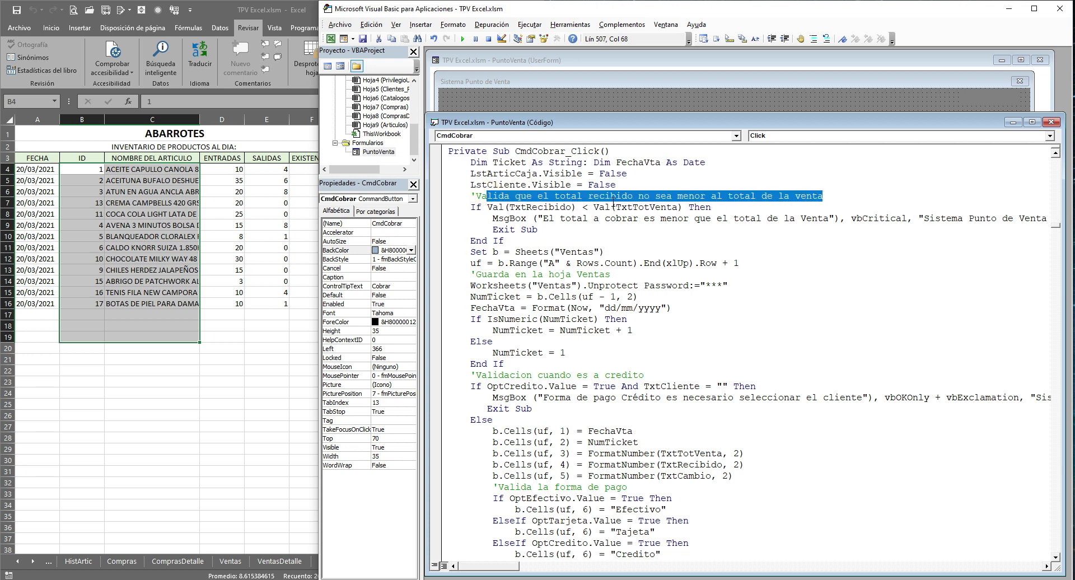
click(621, 108)
click(557, 270)
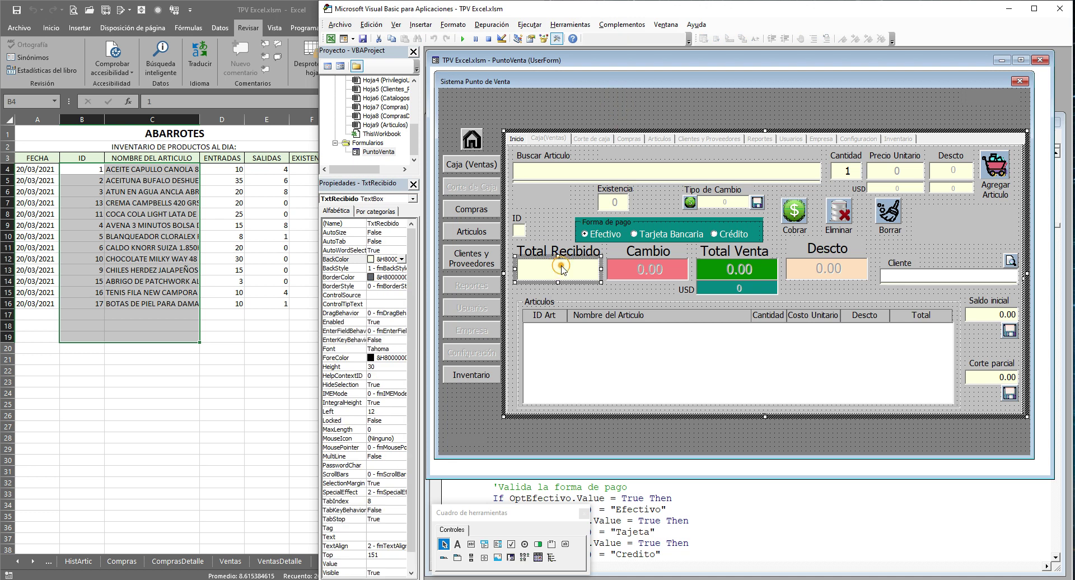
click(755, 270)
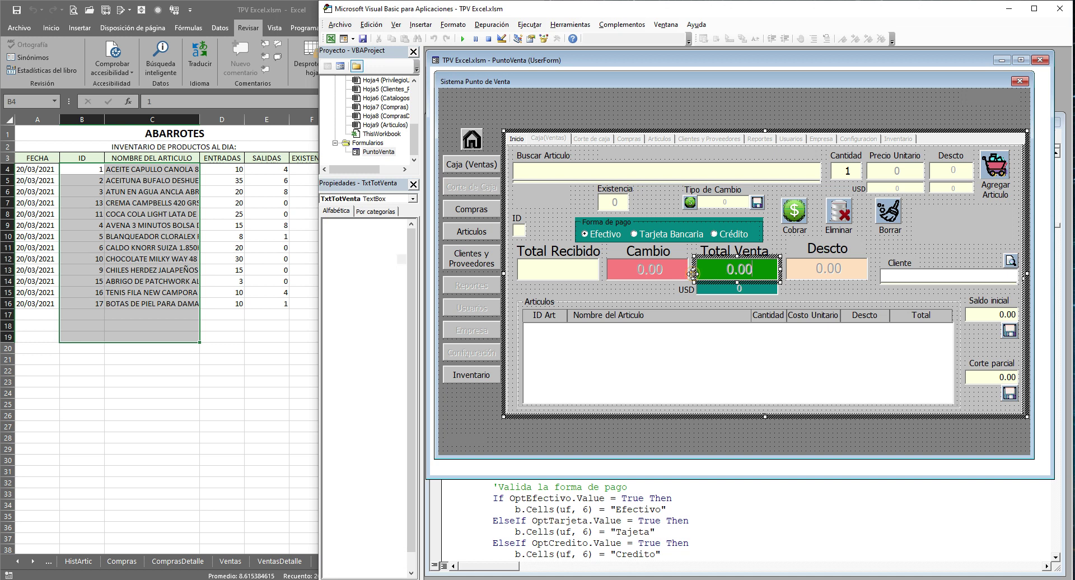
click(569, 274)
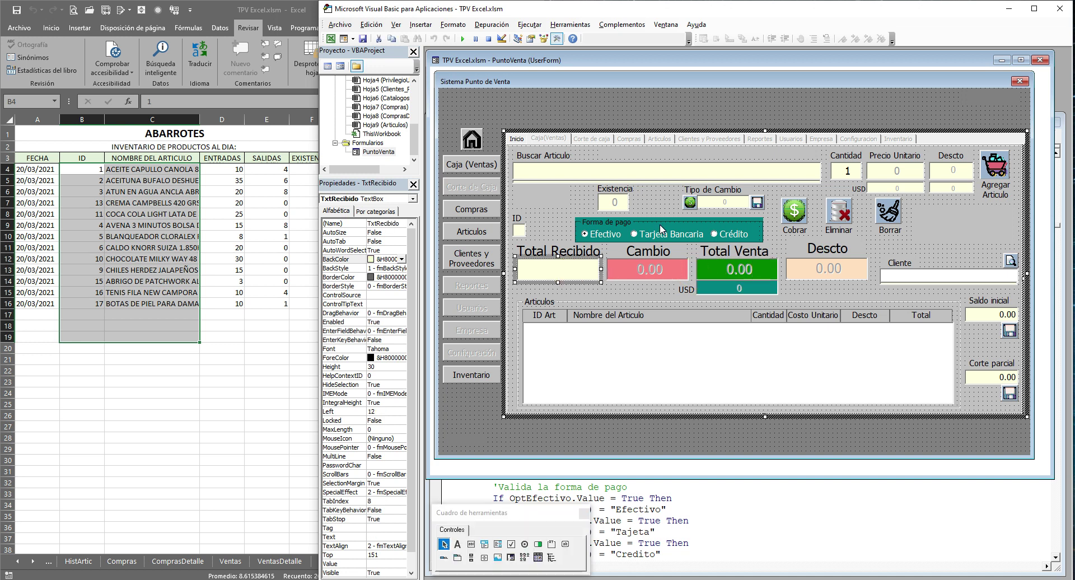
click(724, 523)
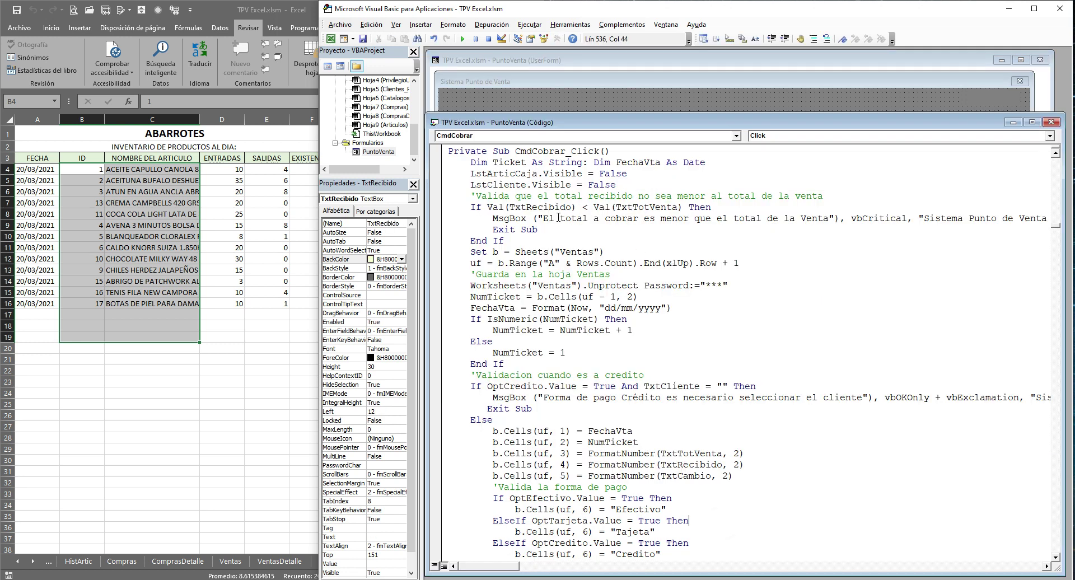
Relate the short-payment warning to the Tarjeta Bancaria and Crédito payment options on the form.
drag(543, 218, 828, 219)
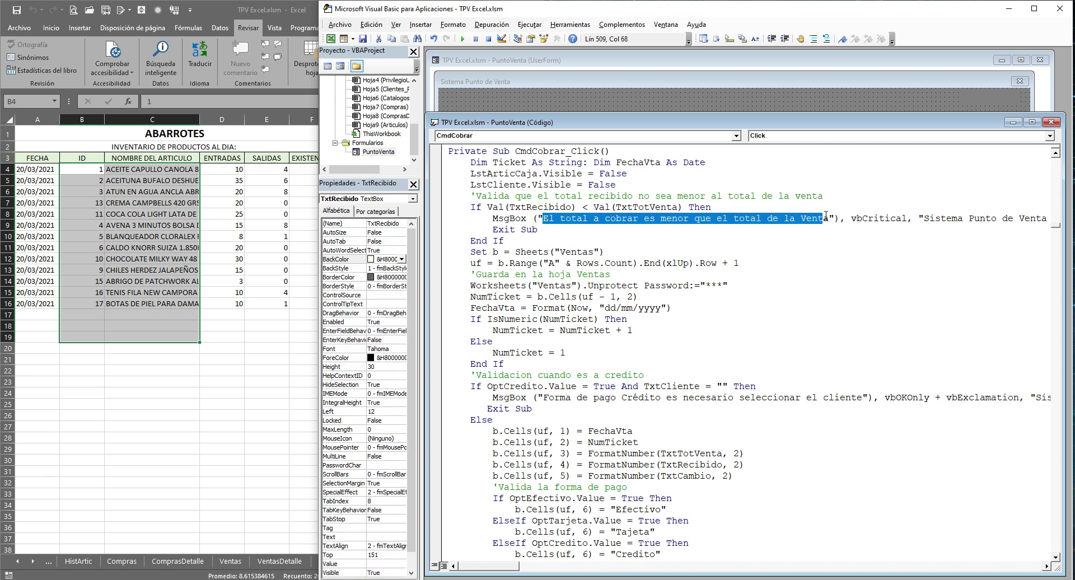
click(655, 100)
click(707, 231)
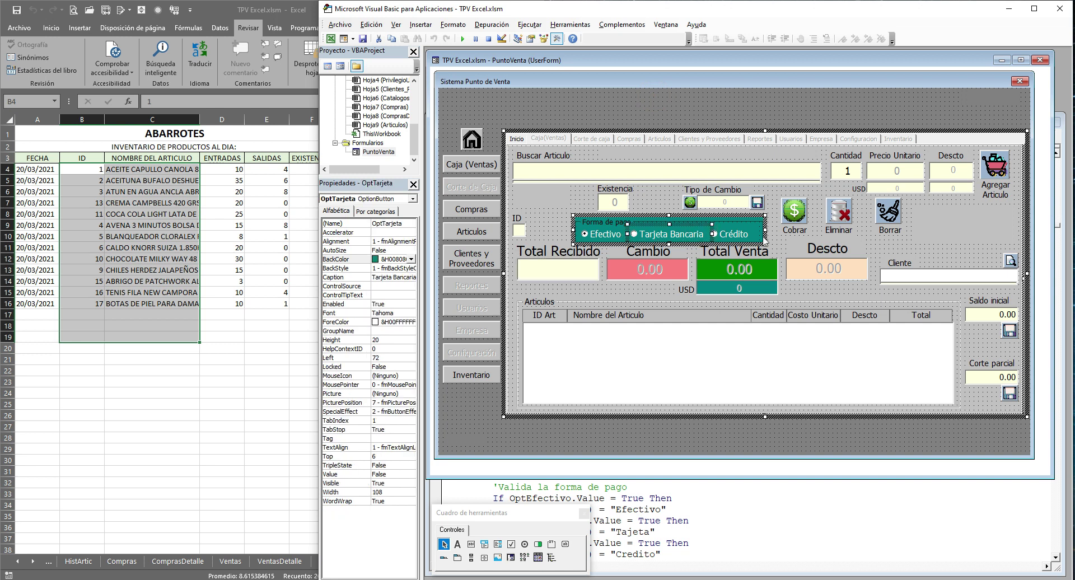
click(747, 246)
click(734, 234)
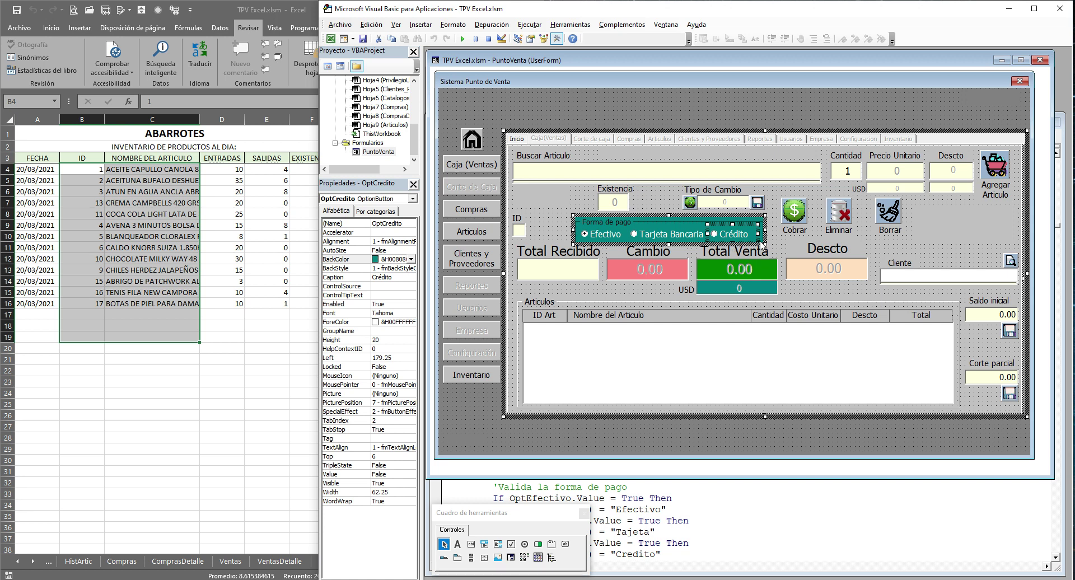
click(551, 230)
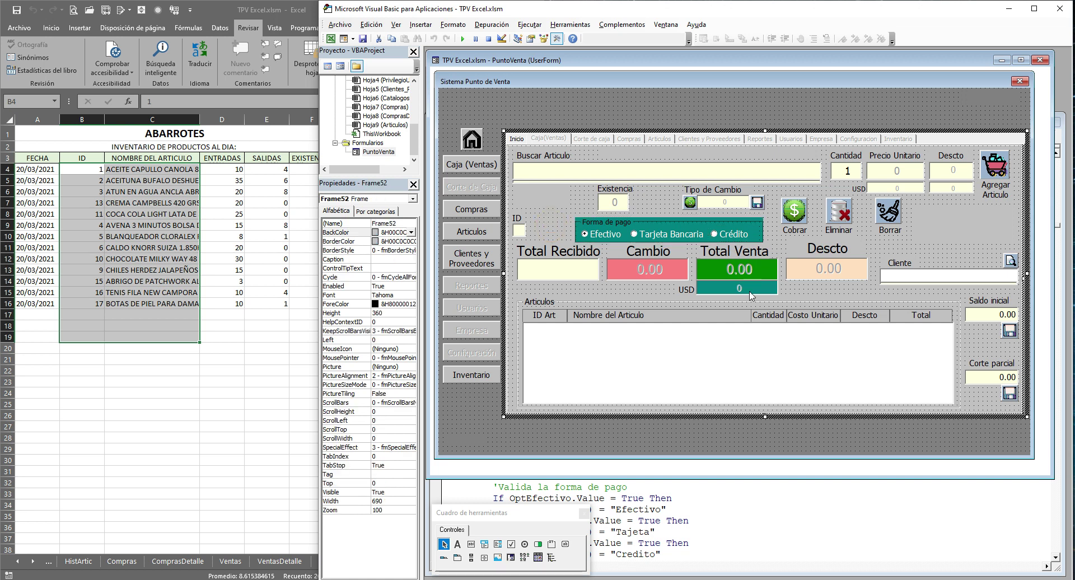
click(754, 508)
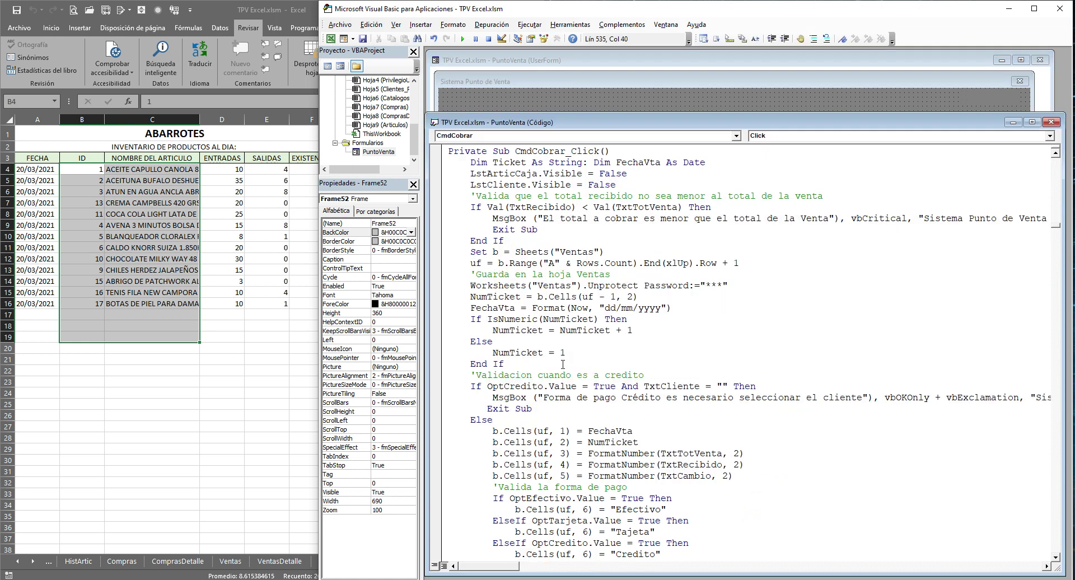
Trace the credit check's TxtCliente reference to the Crédito option and Cliente box.
scroll(545, 399, down, 3)
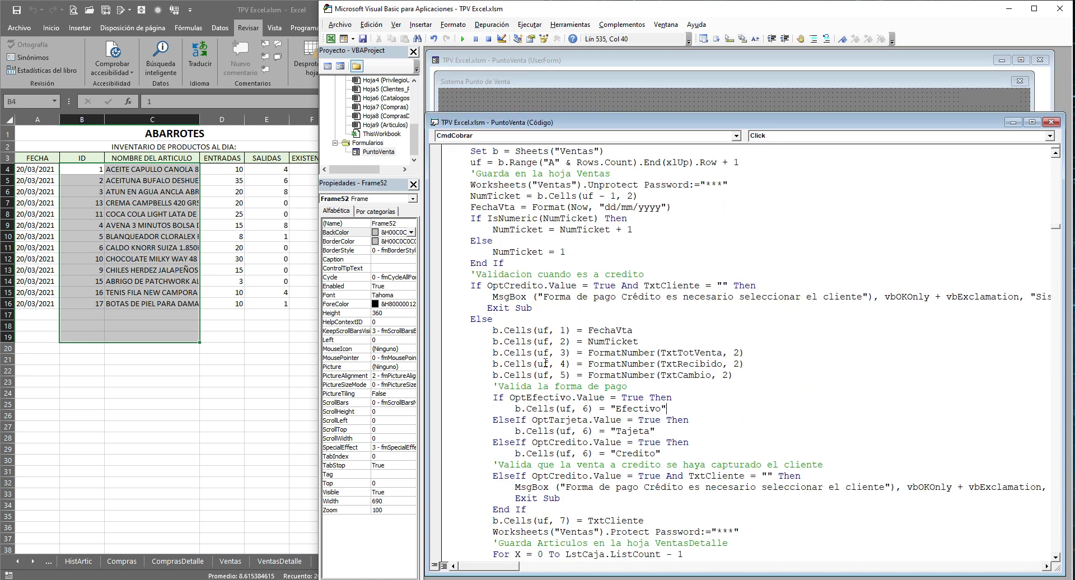
double_click(666, 286)
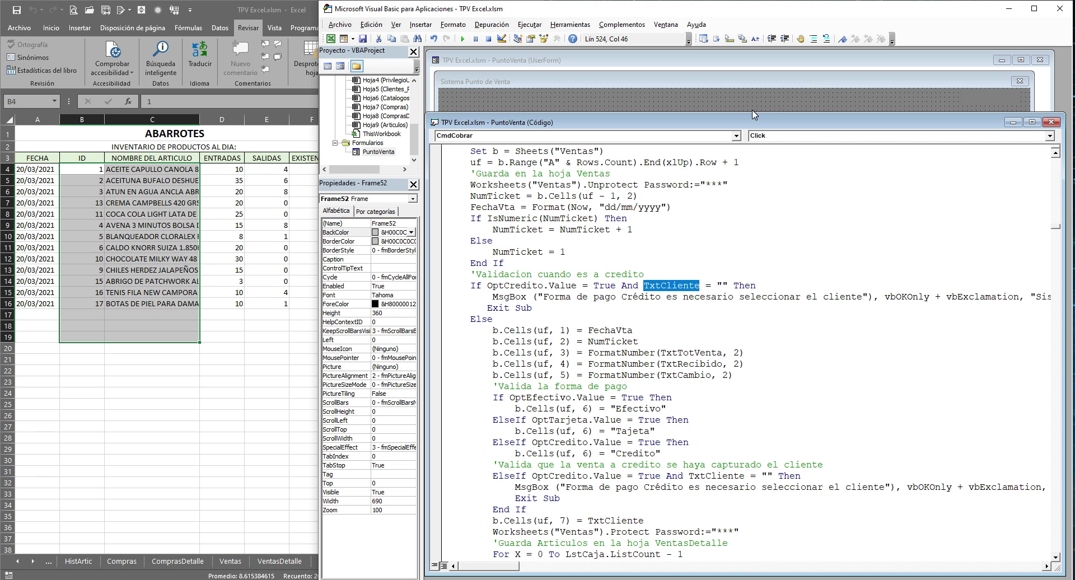
click(764, 91)
click(946, 280)
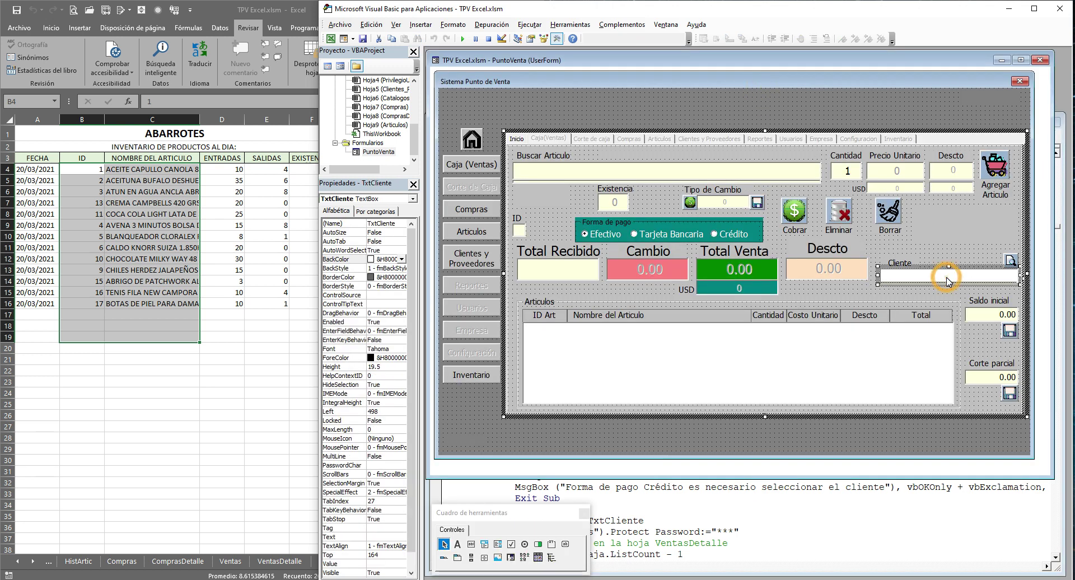
click(734, 235)
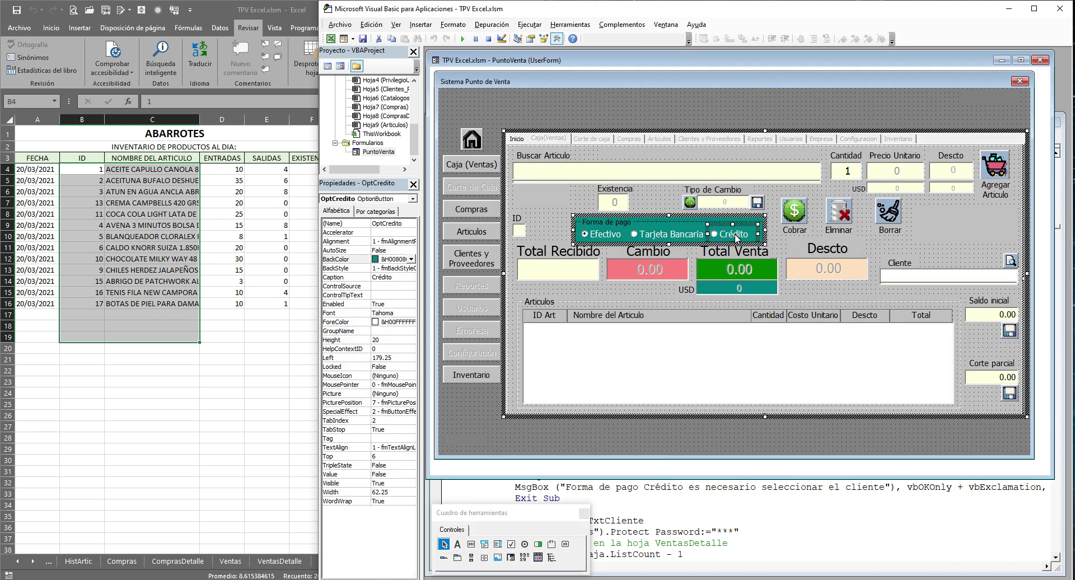
click(929, 278)
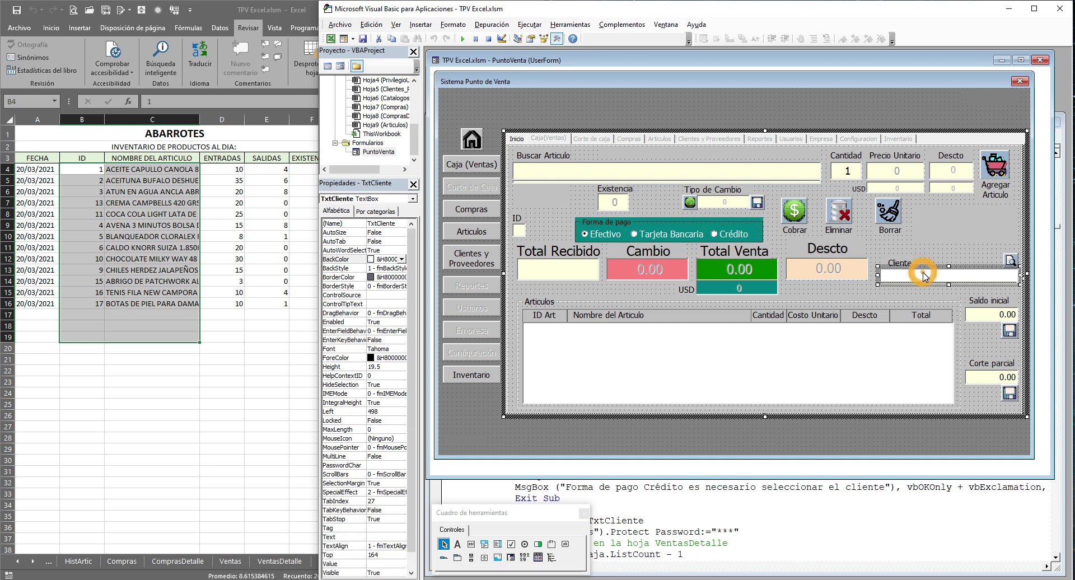
click(769, 500)
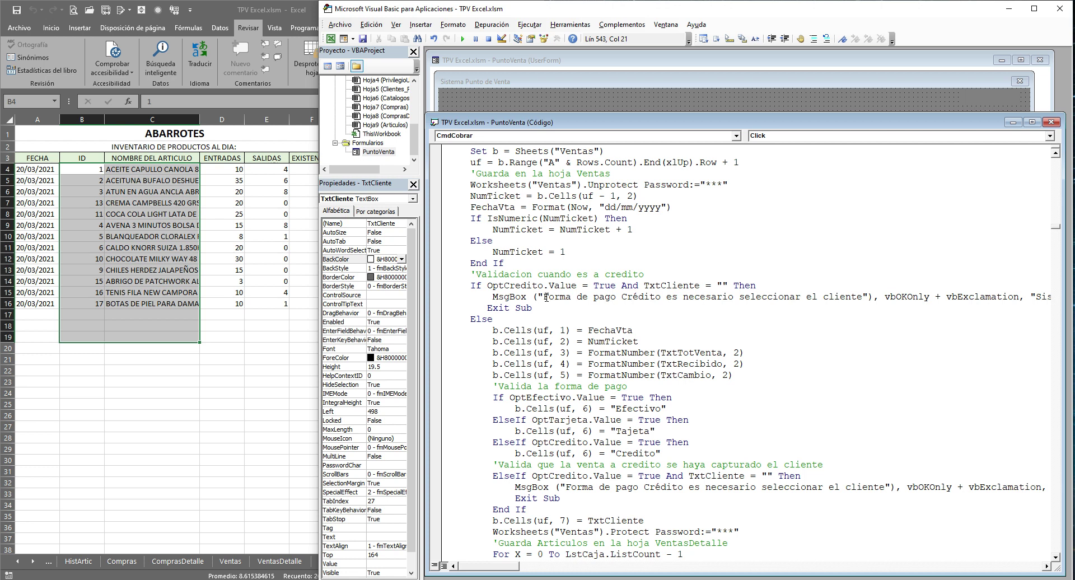
Review the missing-customer warning and payment-method checks, then bring up Excel's Inventario sheet.
drag(545, 297, 860, 298)
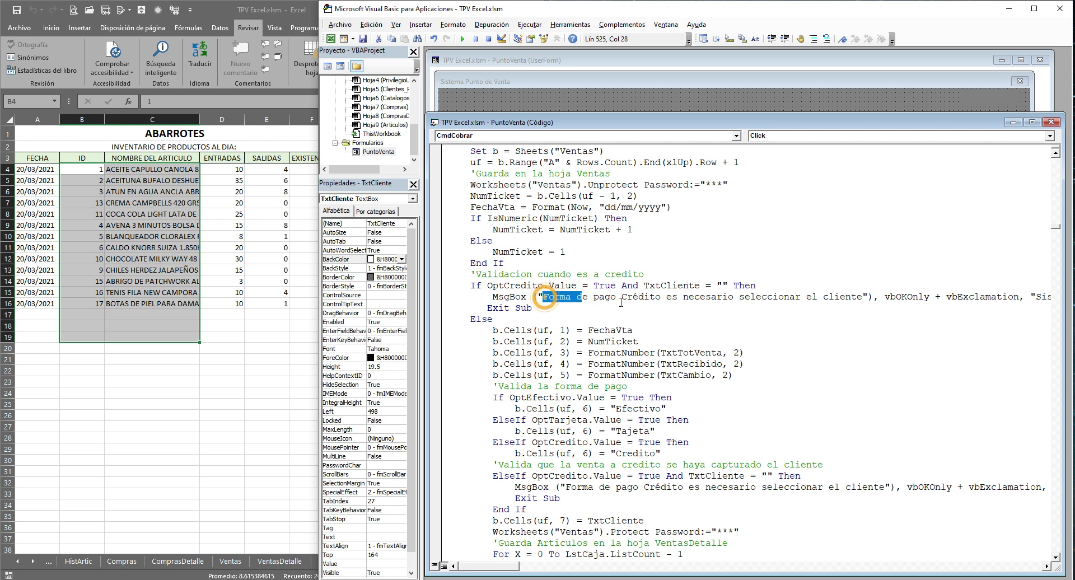
click(587, 443)
scroll(592, 435, down, 3)
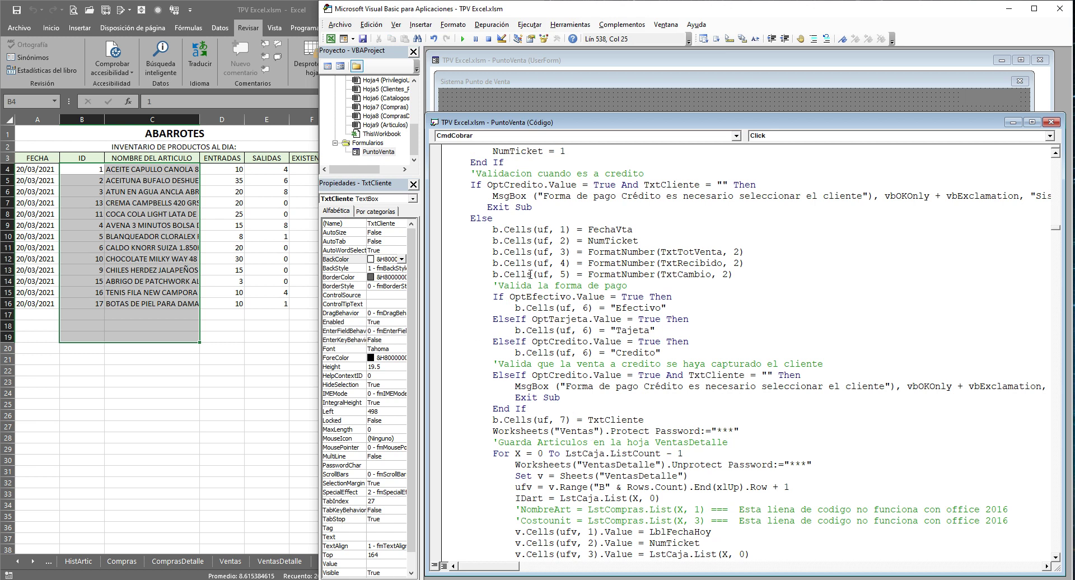
drag(493, 286, 627, 286)
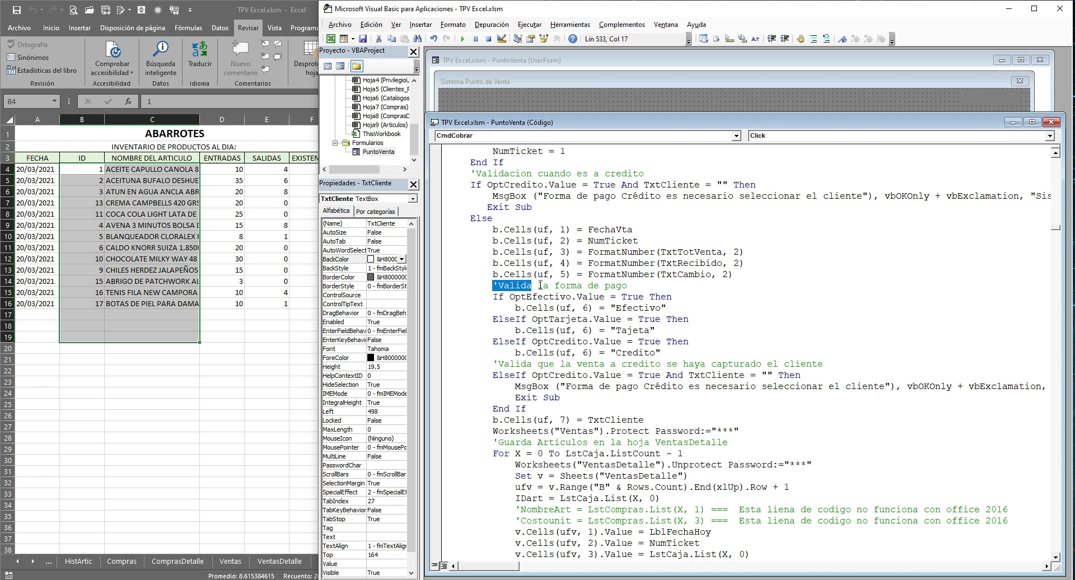
click(609, 298)
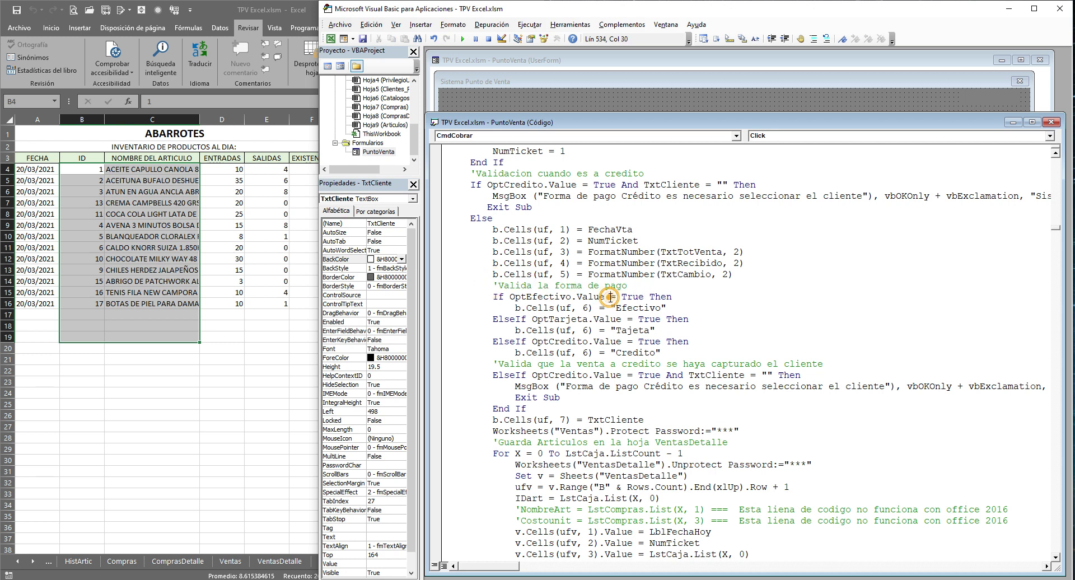
click(638, 308)
Show the Ventas sheet and select the FORMA DE PAGO entries in F2:F17.
click(187, 404)
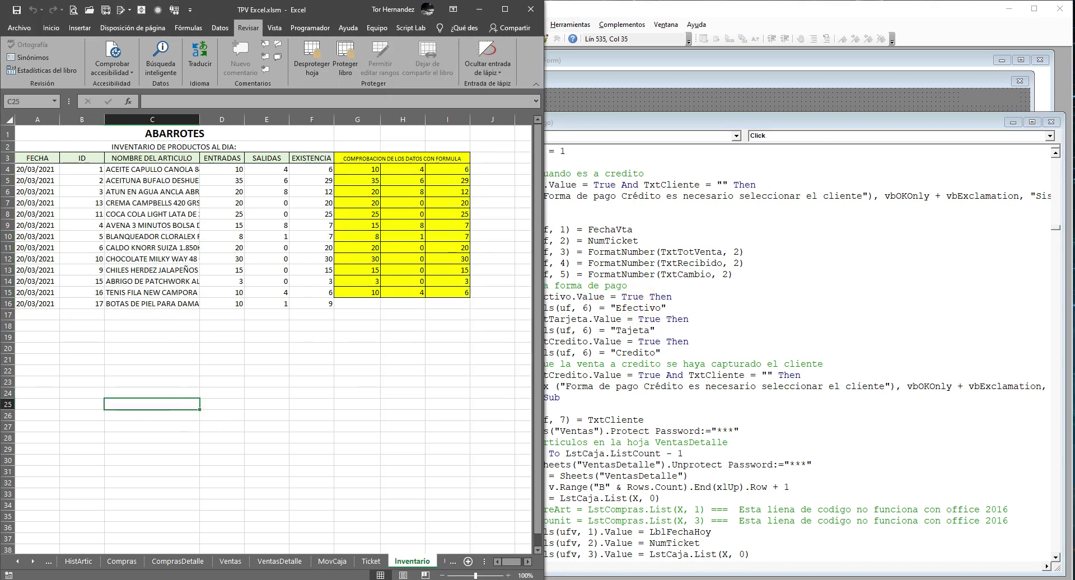
click(238, 561)
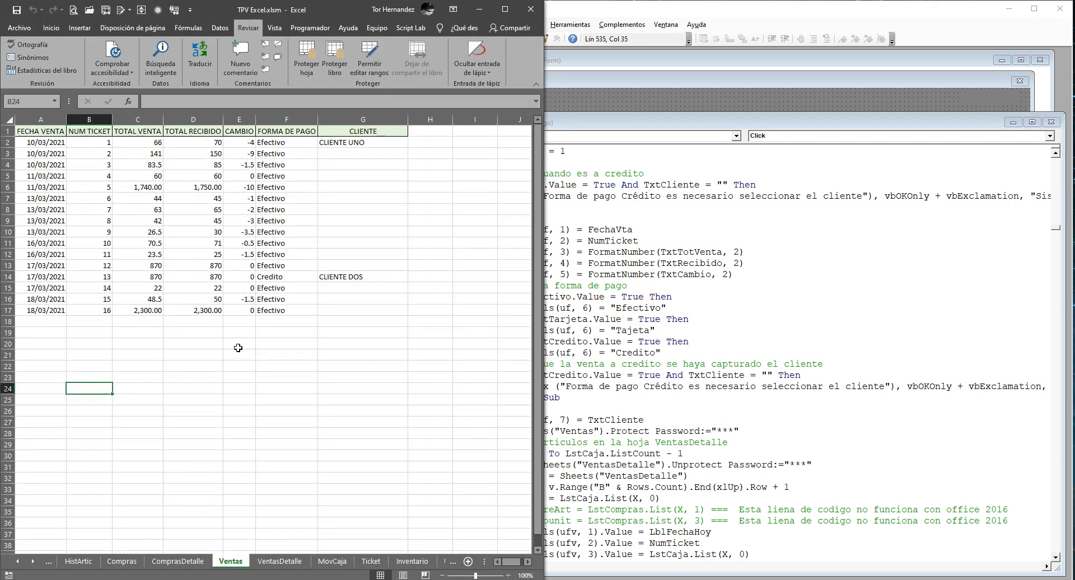
drag(272, 144, 289, 311)
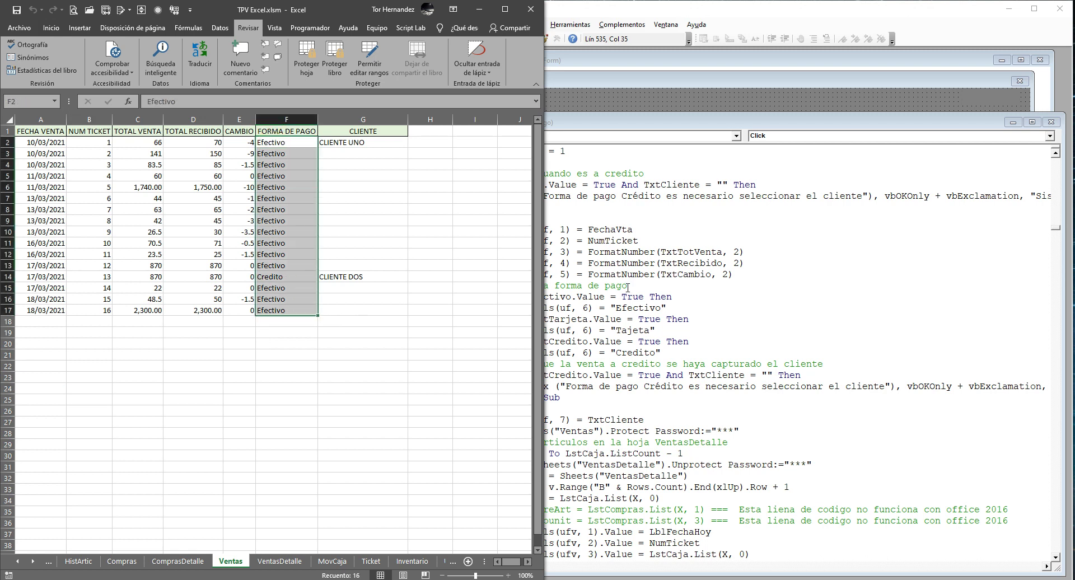
click(628, 285)
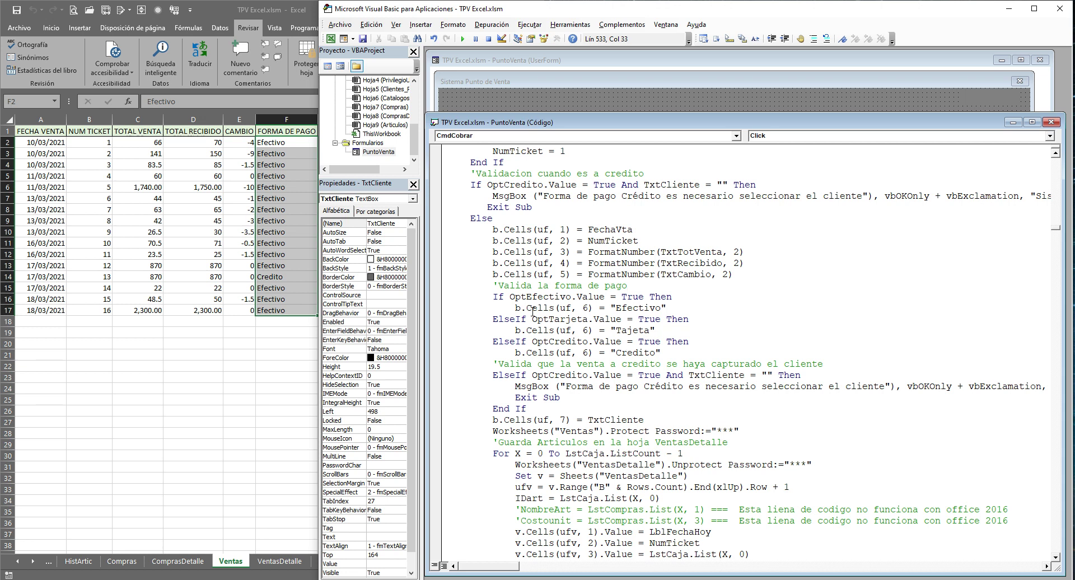
Select the Crédito option in the designer and inspect the code storing the Efectivo payment type.
click(571, 102)
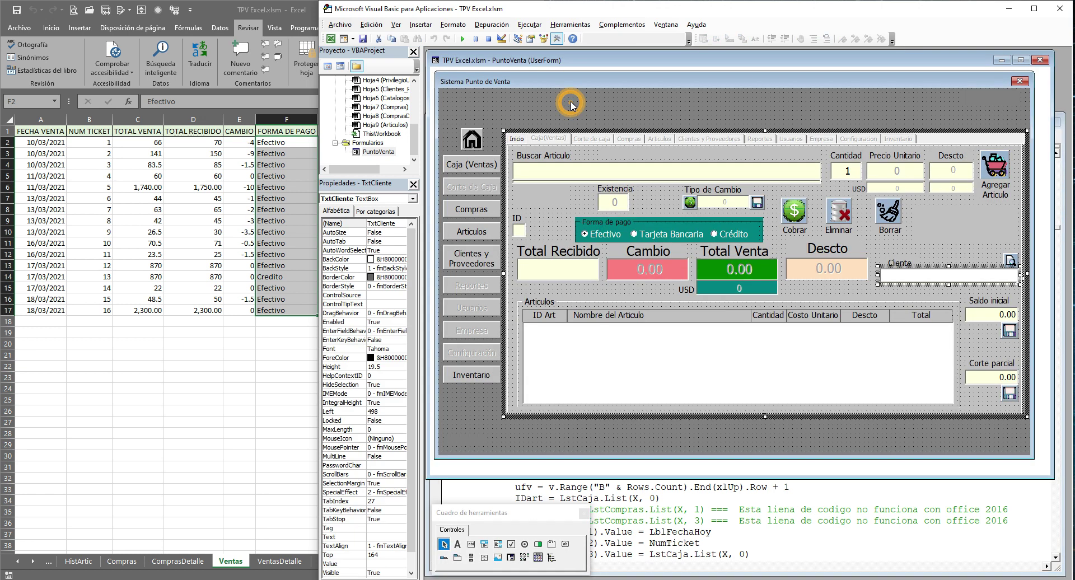
click(618, 241)
click(668, 234)
click(749, 235)
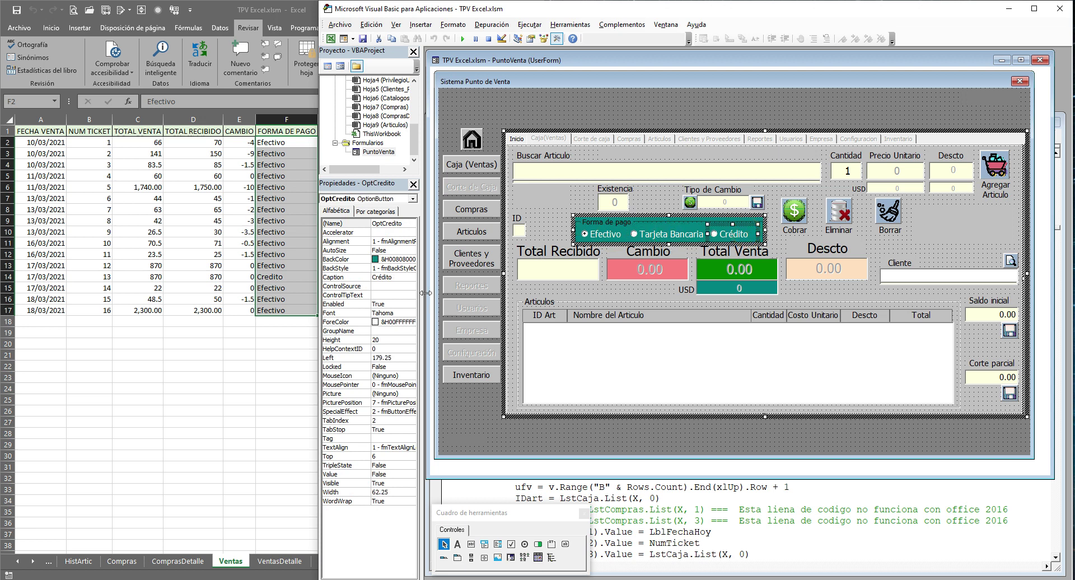
click(729, 530)
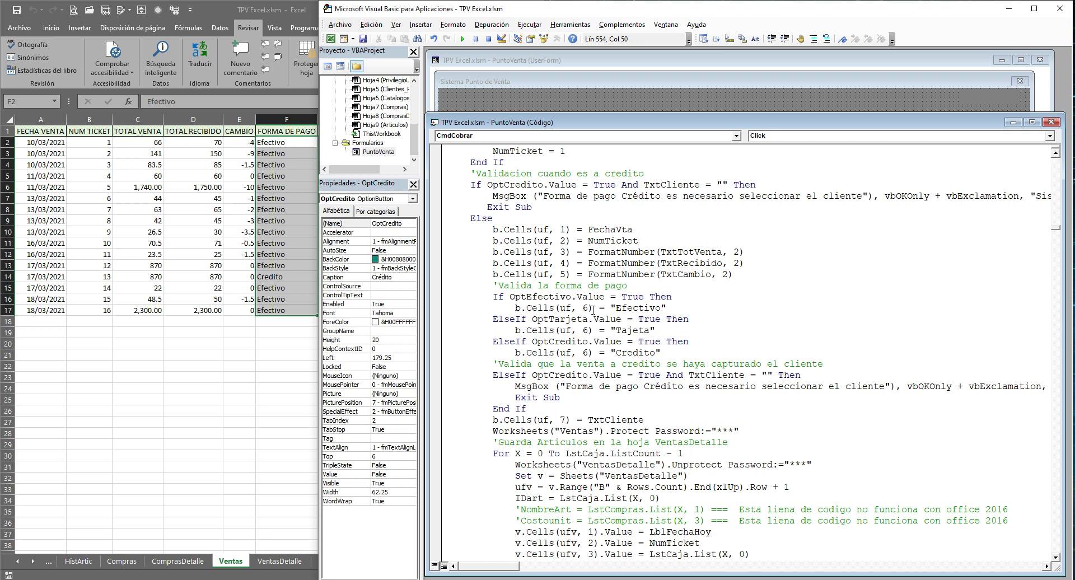
click(625, 308)
Check the Ventas payment column, return to the PuntoVenta designer, and run the form.
click(631, 330)
click(279, 308)
click(272, 265)
click(273, 219)
click(659, 104)
click(657, 96)
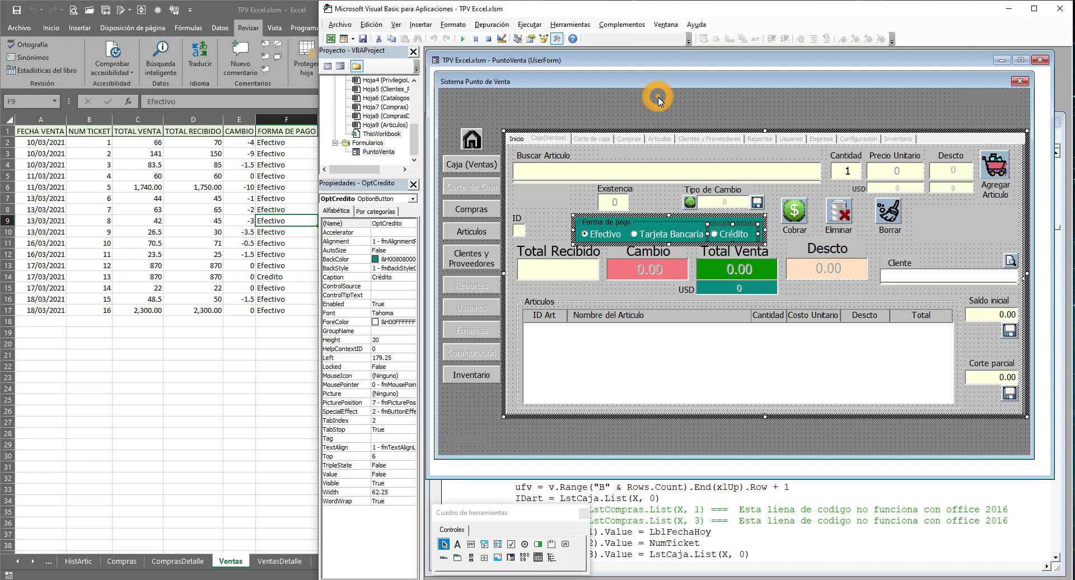
click(463, 39)
In Caja, add one canola oil, three ACEITUNA BUFALO DESHUESADA 175GRS jars and one Cloralex bleach.
click(50, 115)
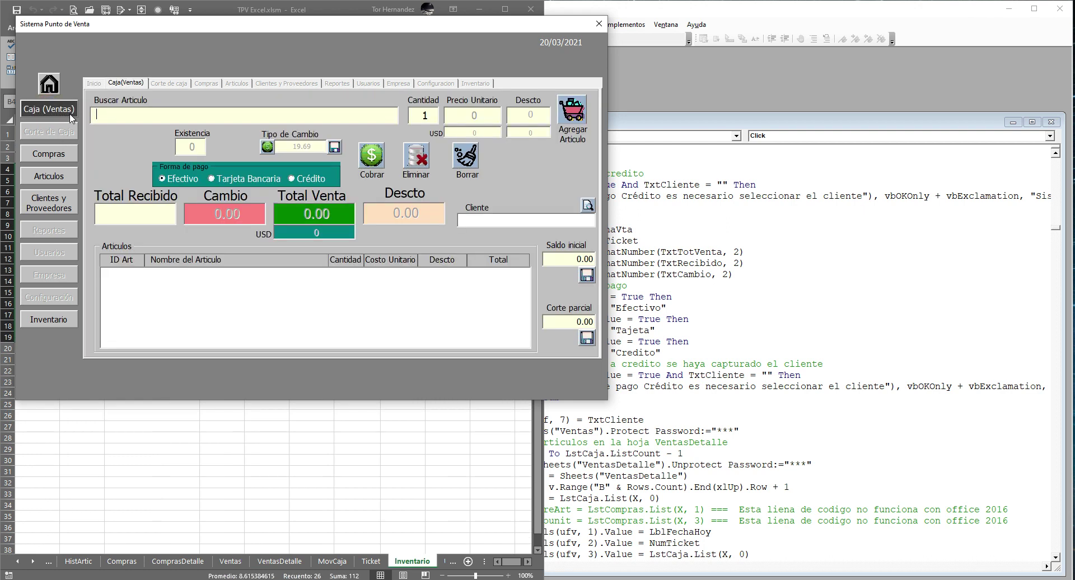
text(A)
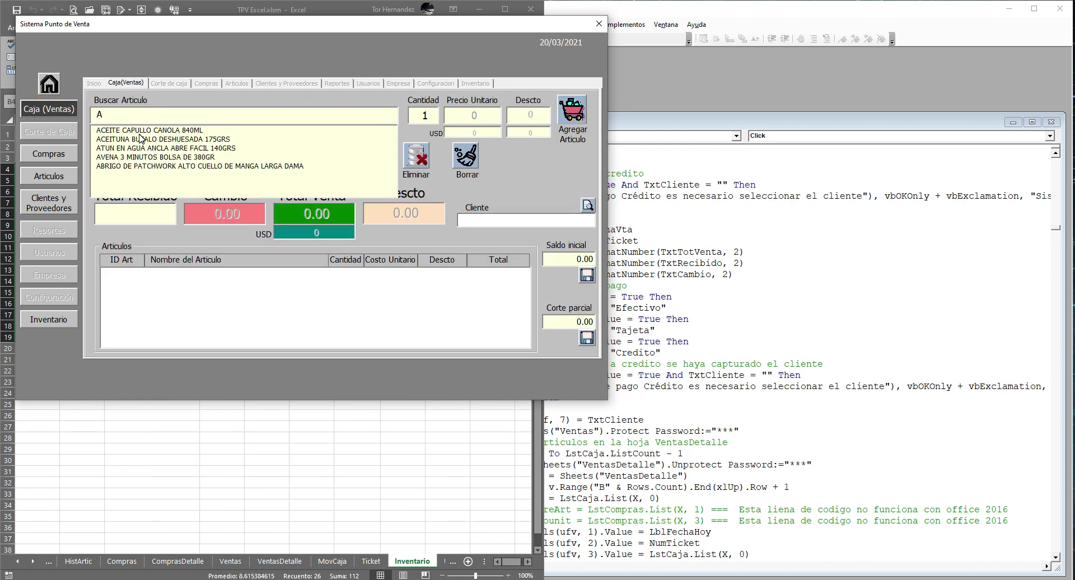
click(139, 134)
click(582, 112)
click(212, 141)
double_click(428, 120)
text(3)
click(584, 116)
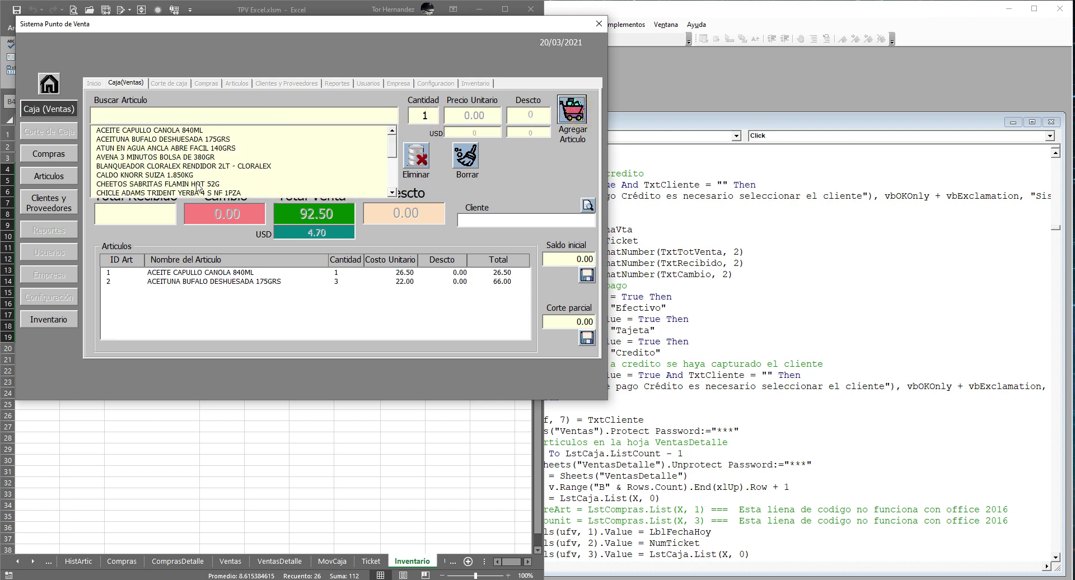
click(150, 165)
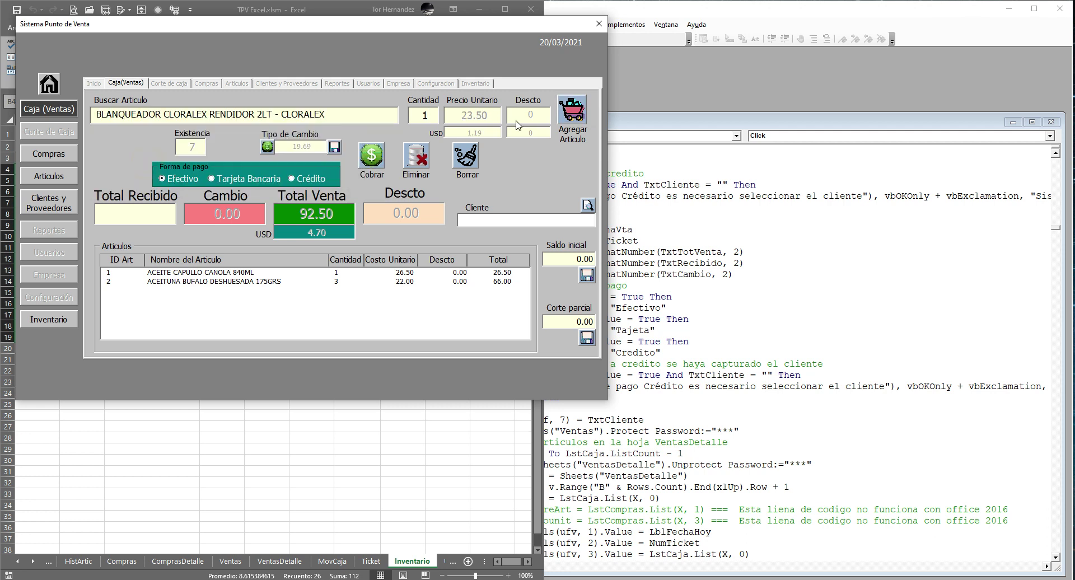
click(587, 110)
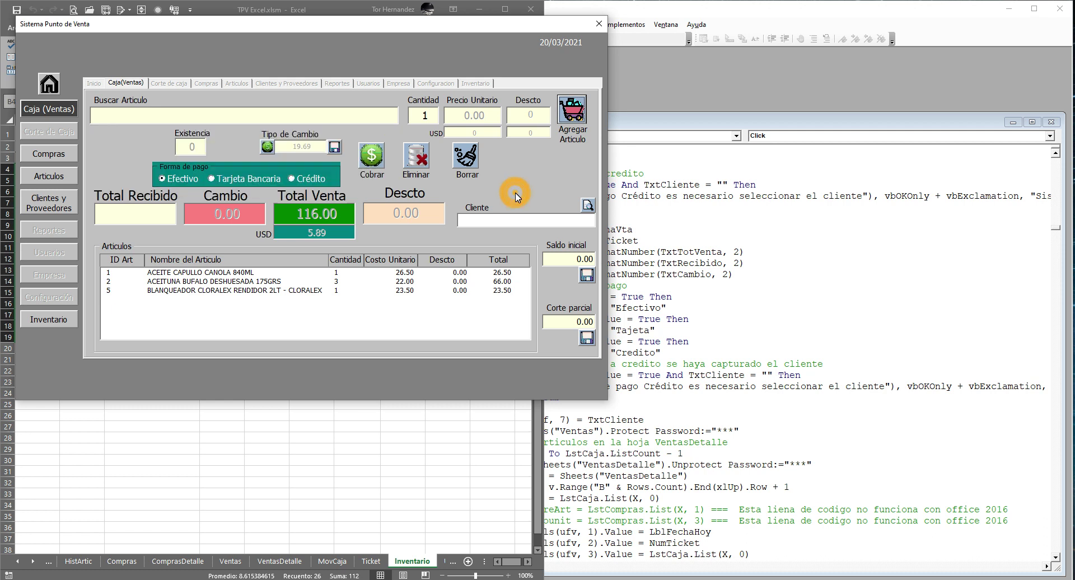
Switch payment to Crédito and attempt the charge, dismissing the underpayment warning.
click(301, 178)
click(373, 159)
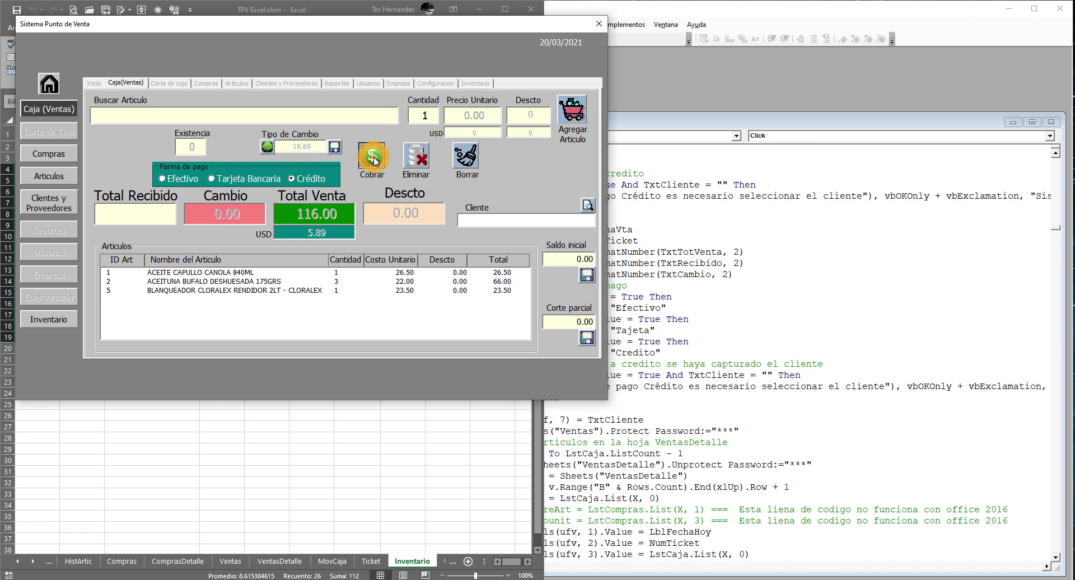
click(564, 264)
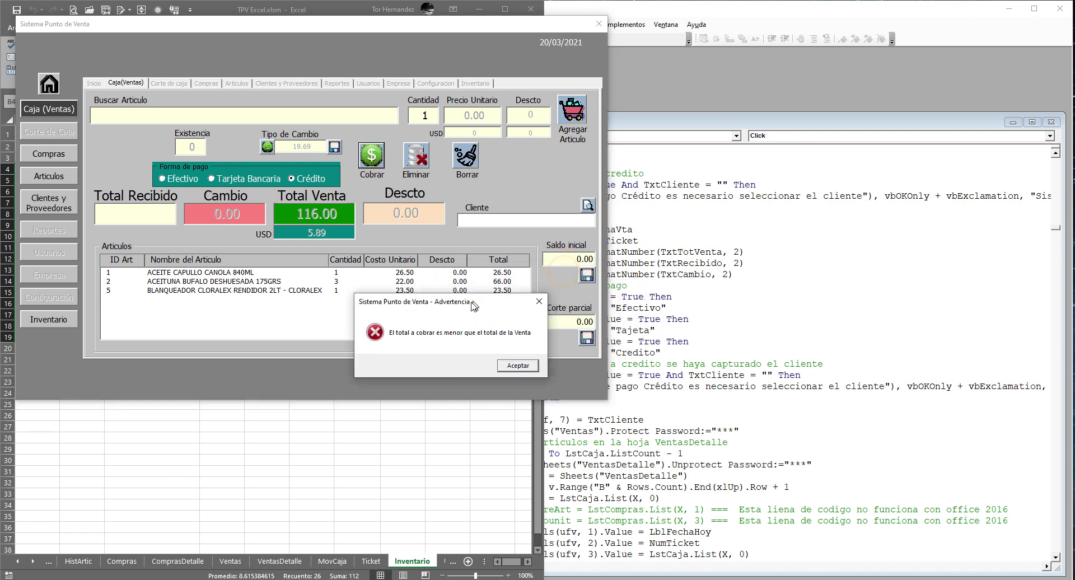
drag(566, 275, 552, 310)
key(Return)
Enter 115 received, see the charge refused, then change Total Recibido to 116.
click(117, 219)
text(115)
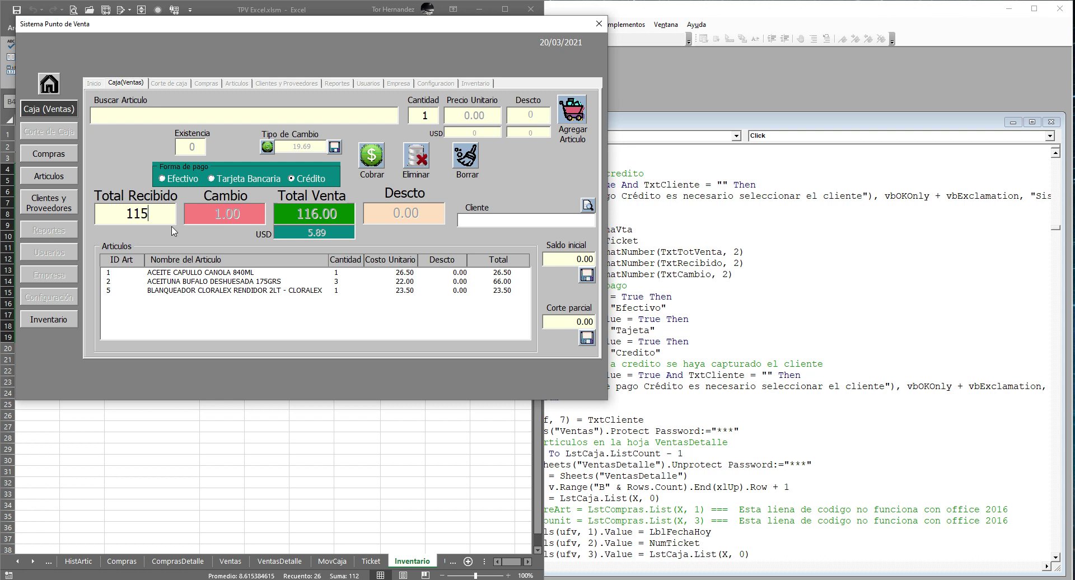
click(372, 160)
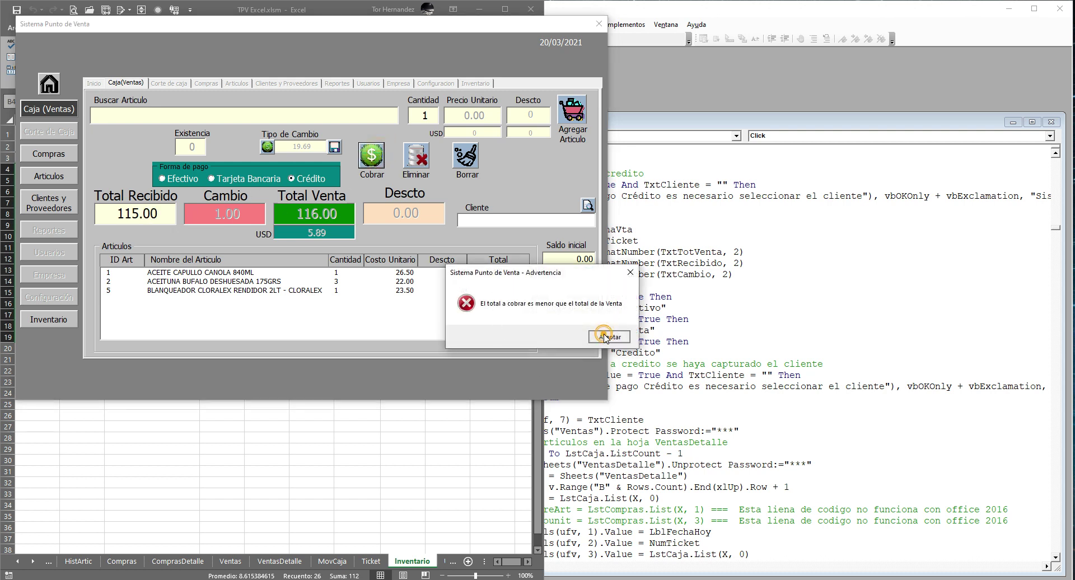
click(608, 336)
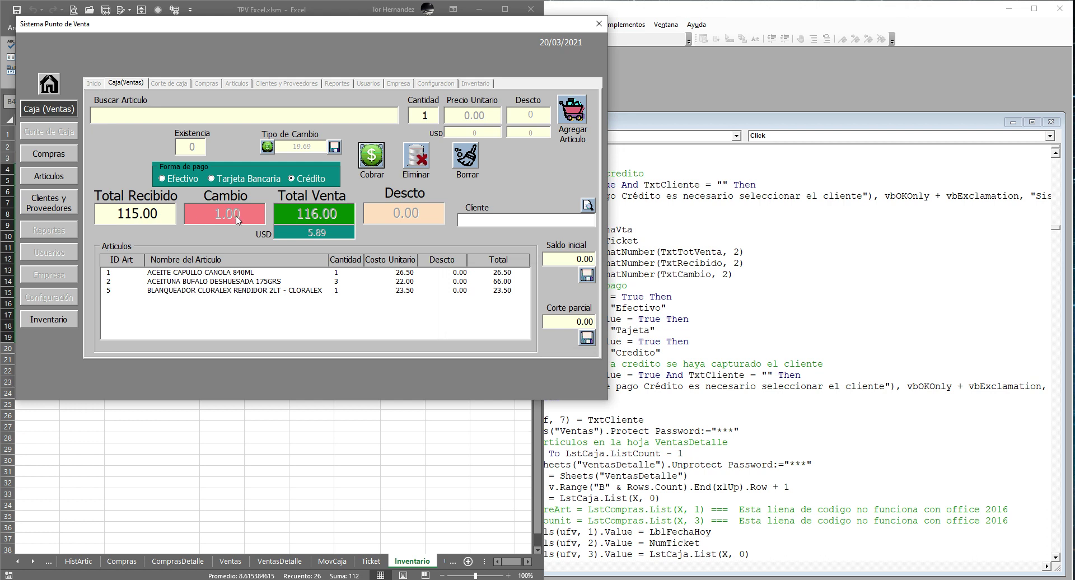
click(103, 224)
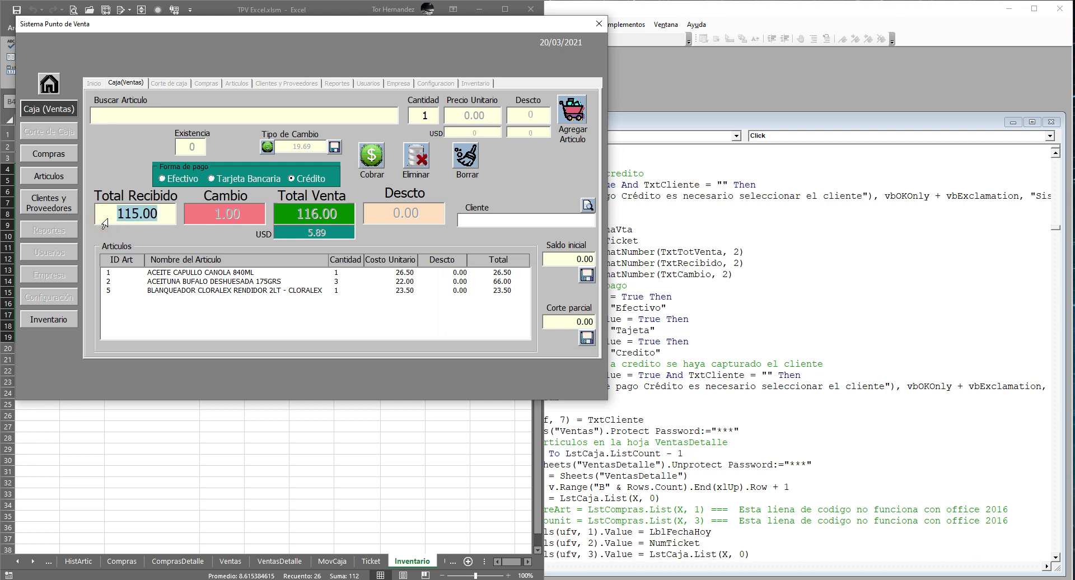
text(116)
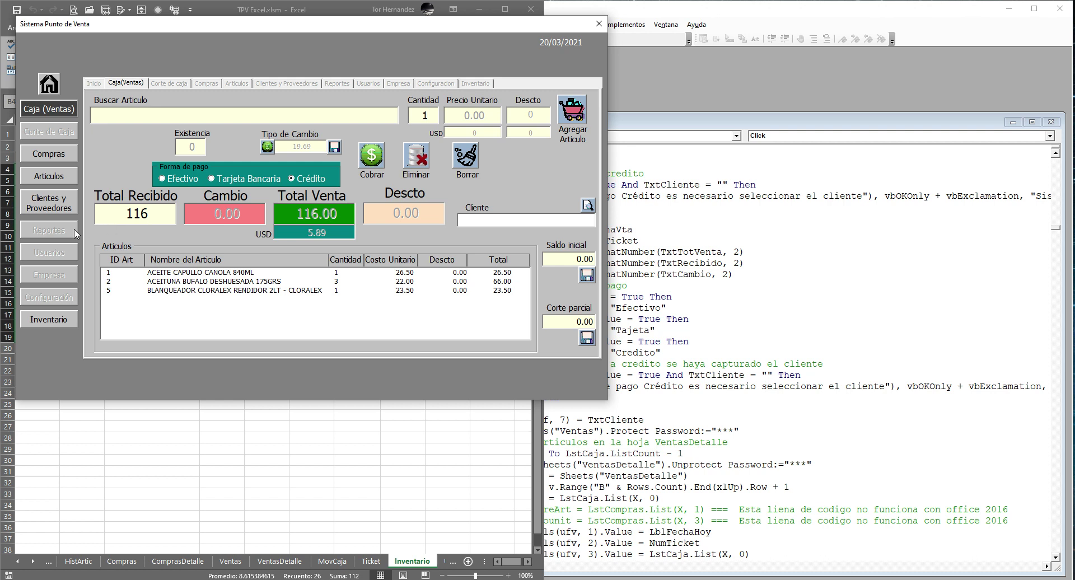
Attempt the charge, dismiss the missing-client warning, and assign CLIENTE UNO to the sale.
click(368, 163)
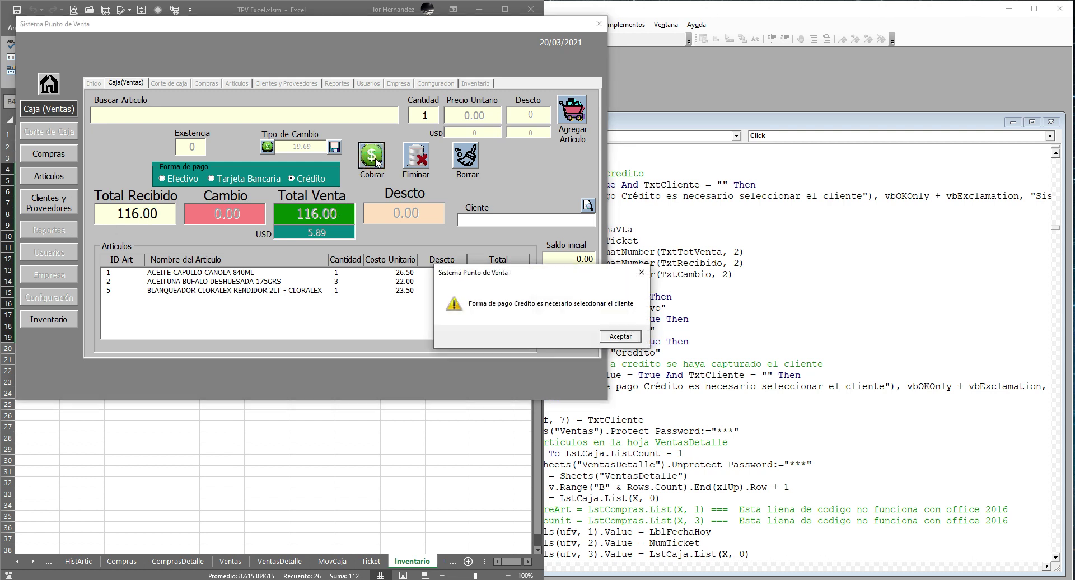
drag(545, 276, 295, 204)
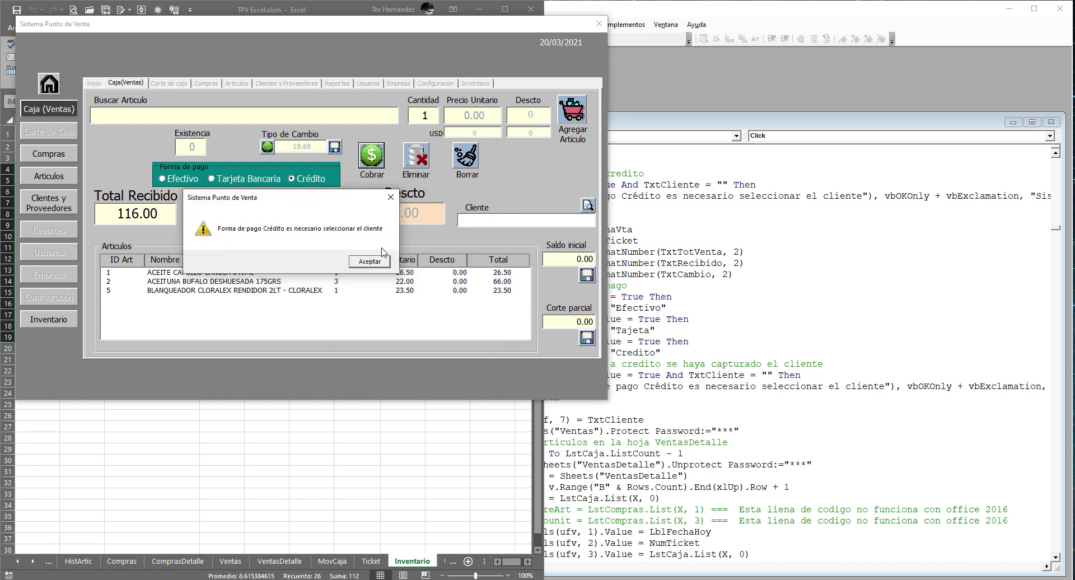
click(369, 261)
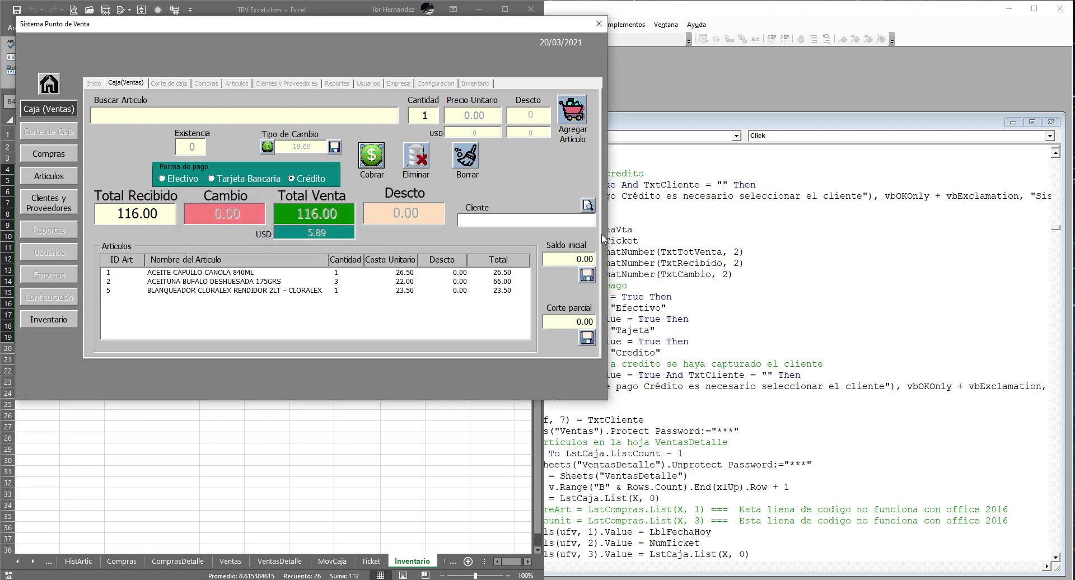
click(587, 205)
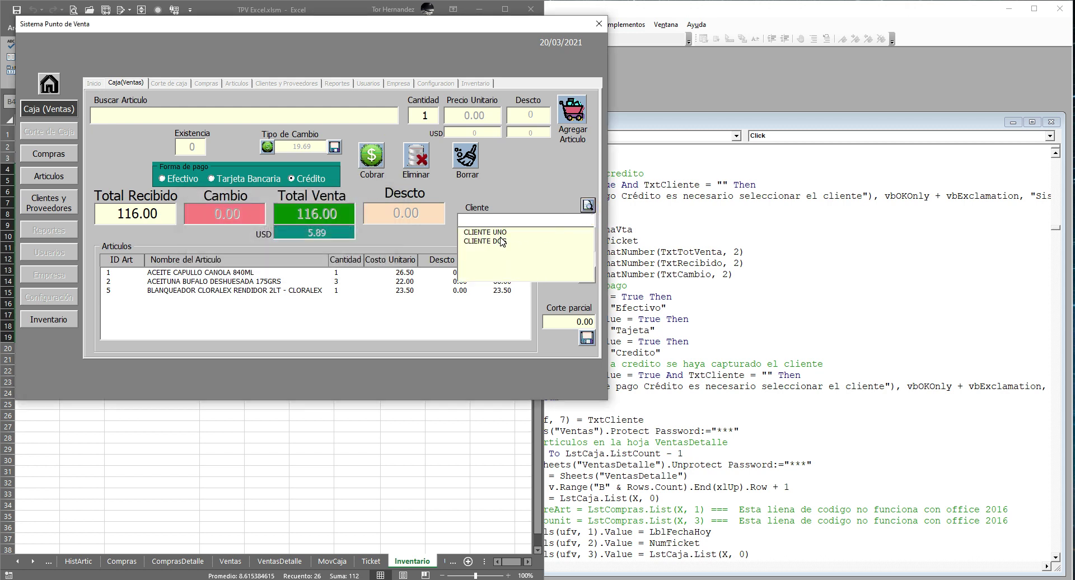
click(498, 233)
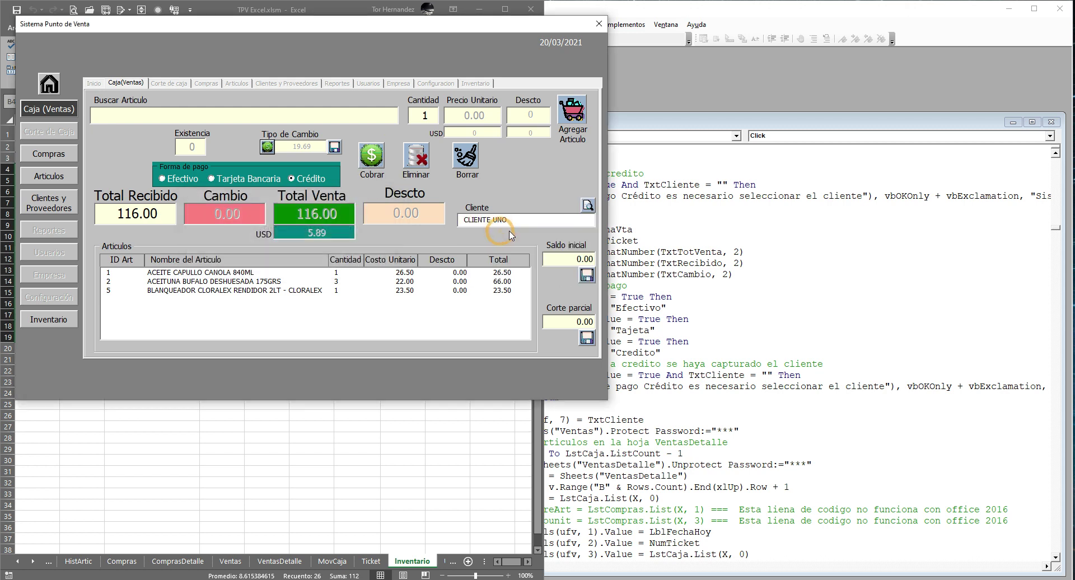
Charge the credit sale and print the ticket, overwriting ticket.pdf.
click(362, 163)
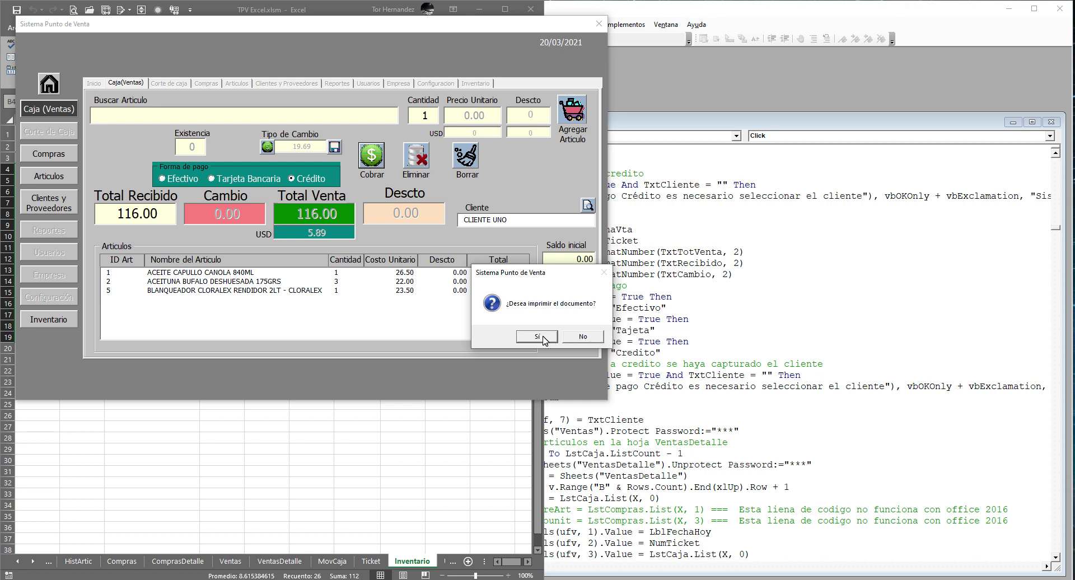
click(537, 336)
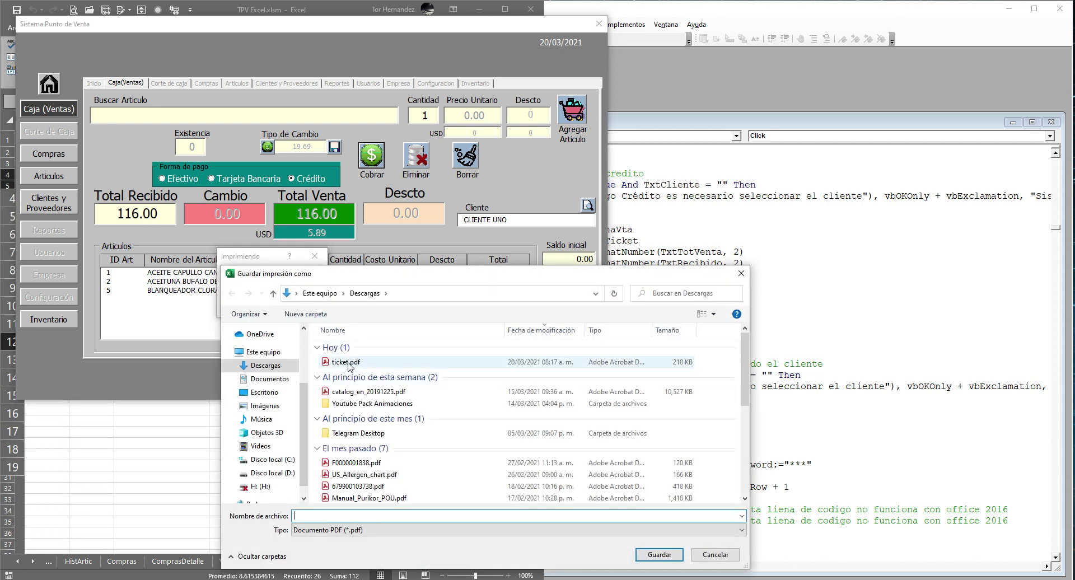
double_click(350, 363)
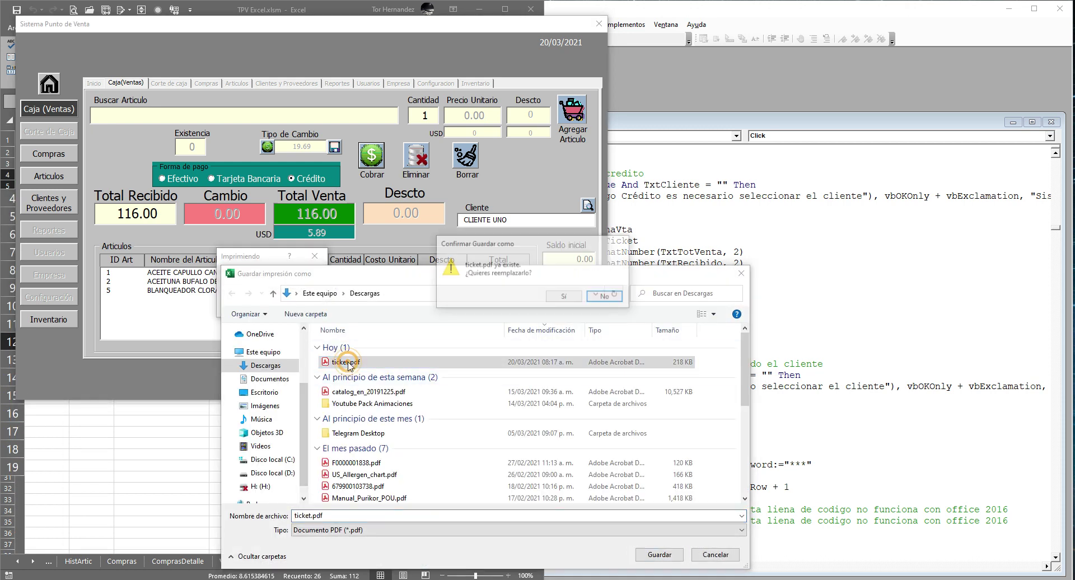
click(567, 298)
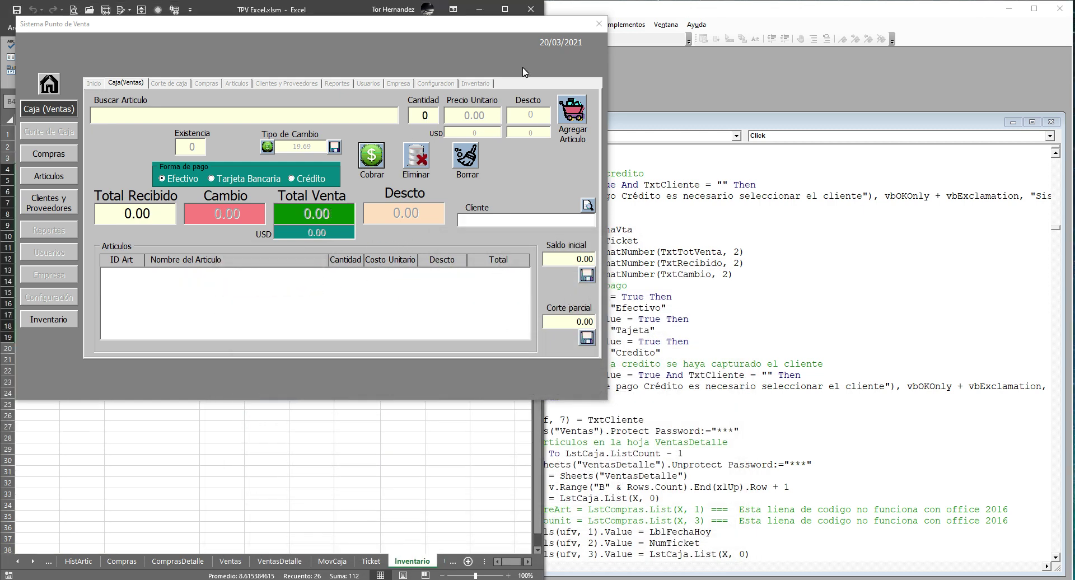
click(599, 25)
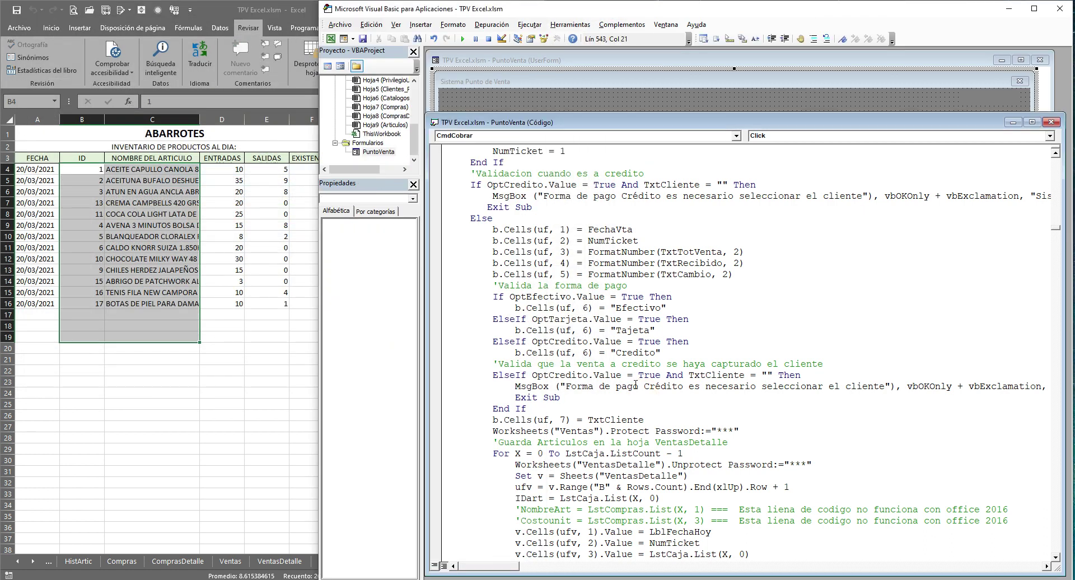
scroll(635, 385, down, 3)
scroll(636, 385, up, 1)
scroll(636, 385, up, 1)
scroll(636, 385, down, 2)
scroll(636, 386, down, 2)
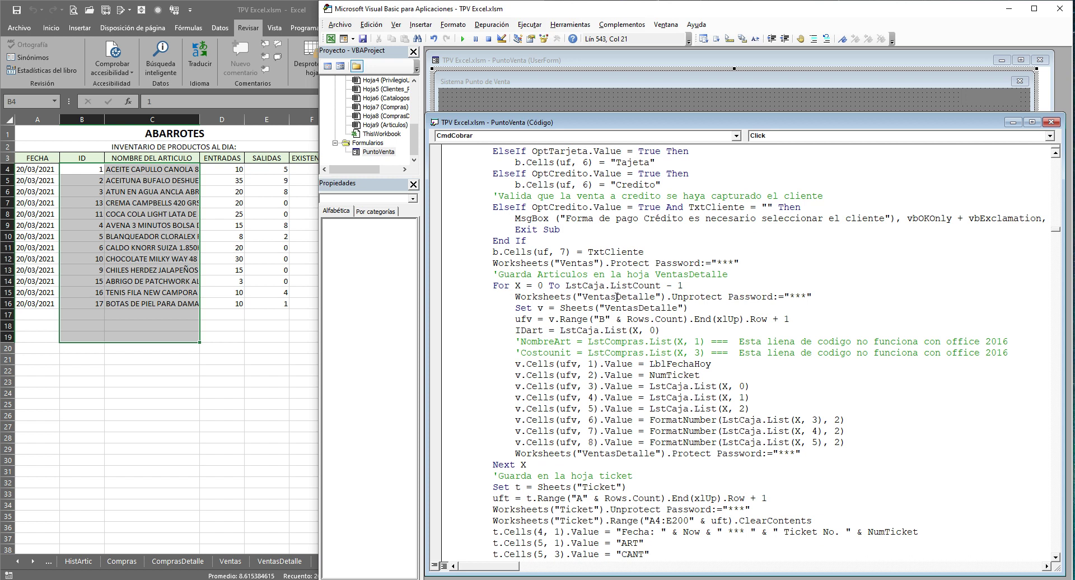
scroll(599, 294, up, 3)
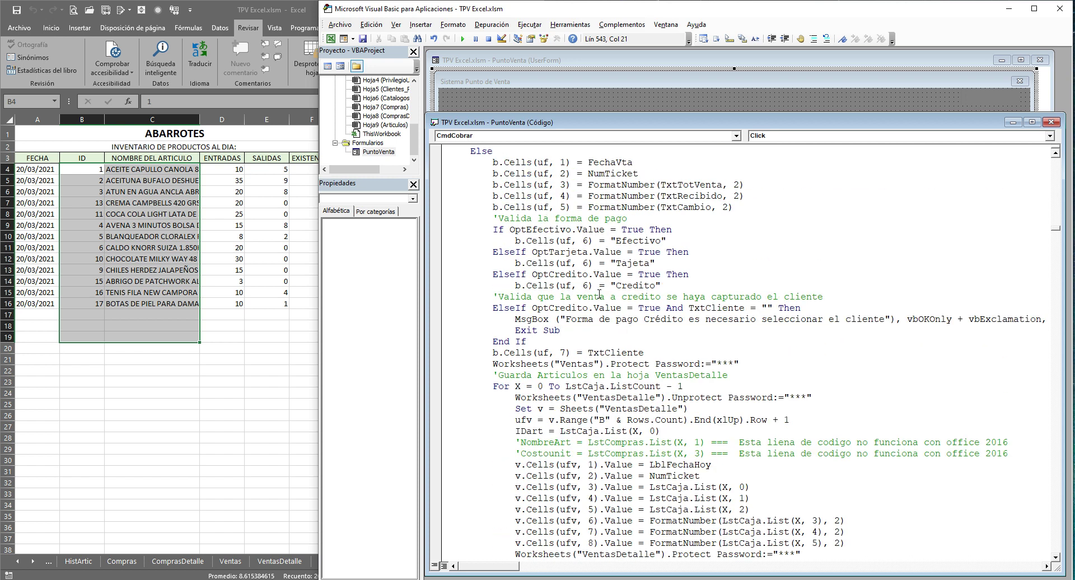
scroll(593, 301, up, 2)
scroll(593, 301, up, 1)
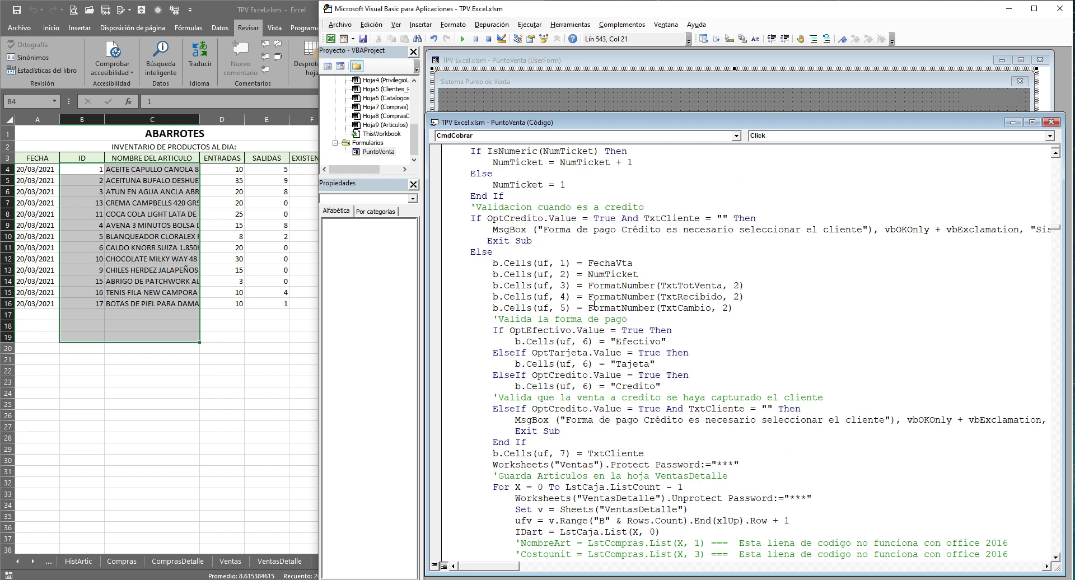
scroll(589, 293, up, 3)
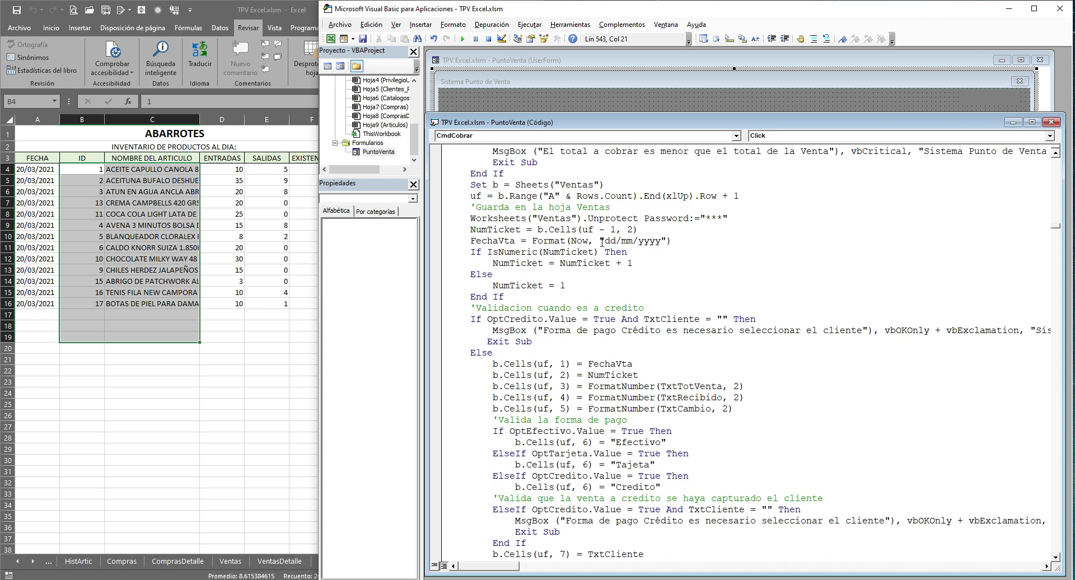
double_click(574, 187)
scroll(623, 381, down, 4)
scroll(623, 381, down, 2)
scroll(623, 381, down, 2)
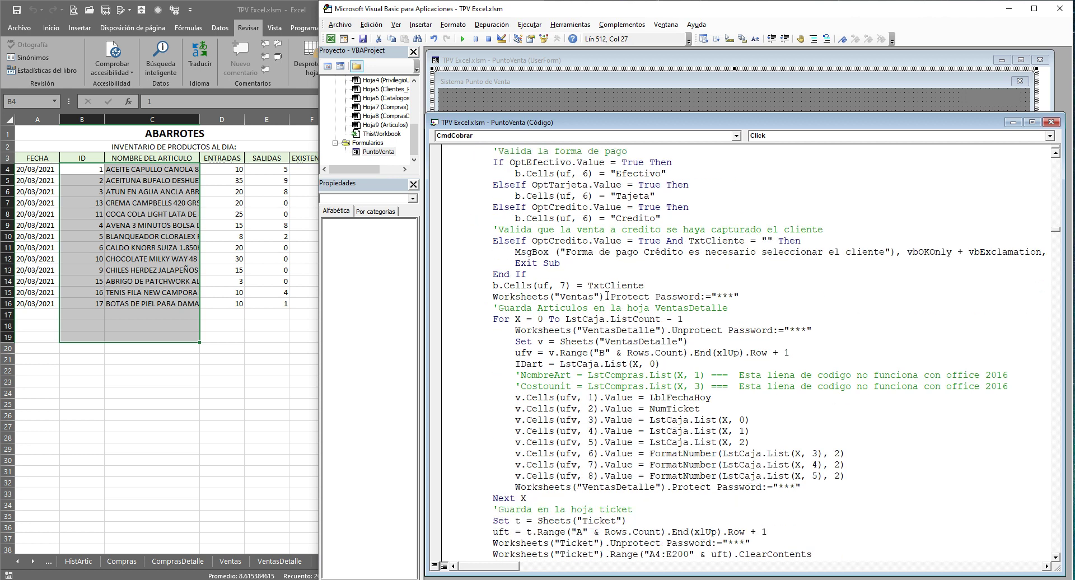
scroll(593, 307, down, 1)
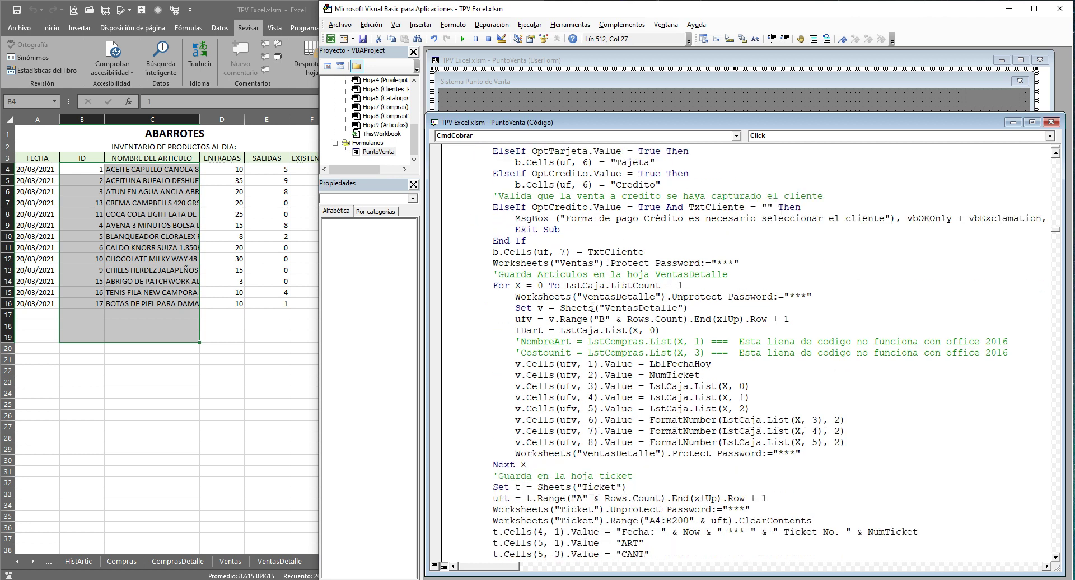
double_click(629, 298)
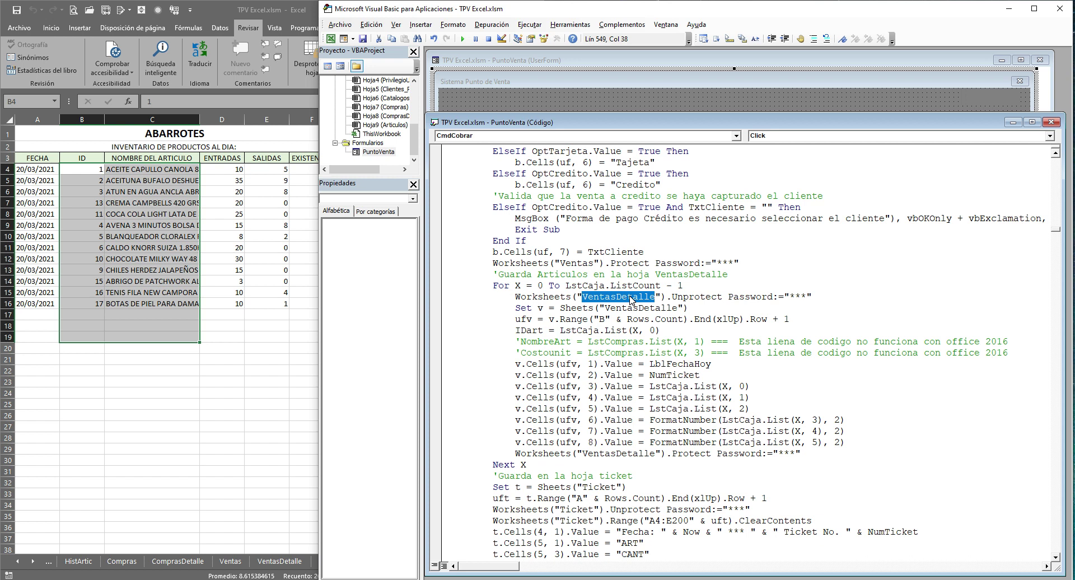
scroll(631, 299, down, 3)
Check ticket 17's three item rows in VentasDetalle and its Credito sale and customer in Ventas.
click(235, 405)
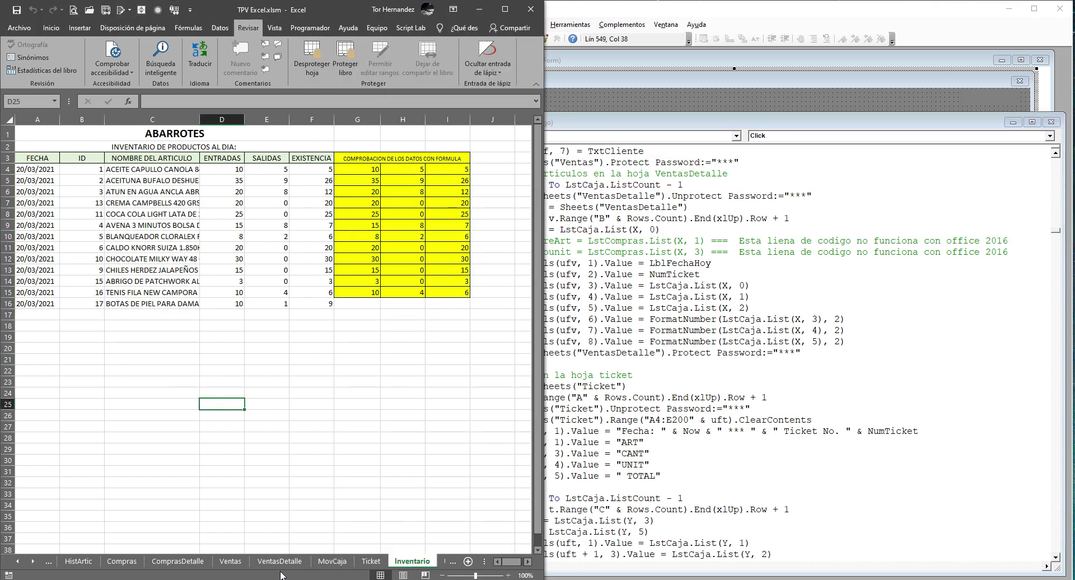
click(280, 562)
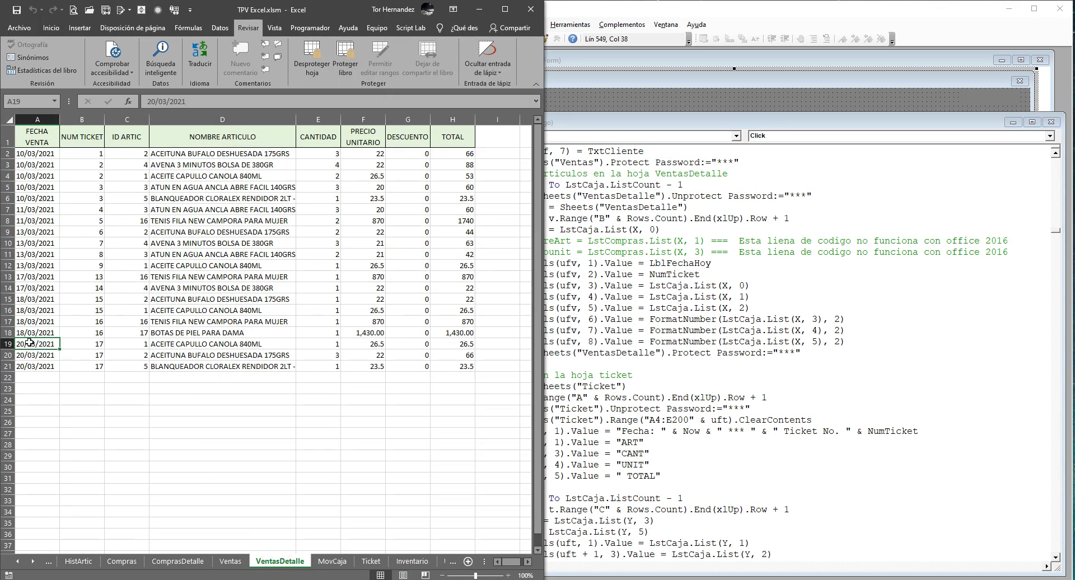
drag(8, 344, 10, 362)
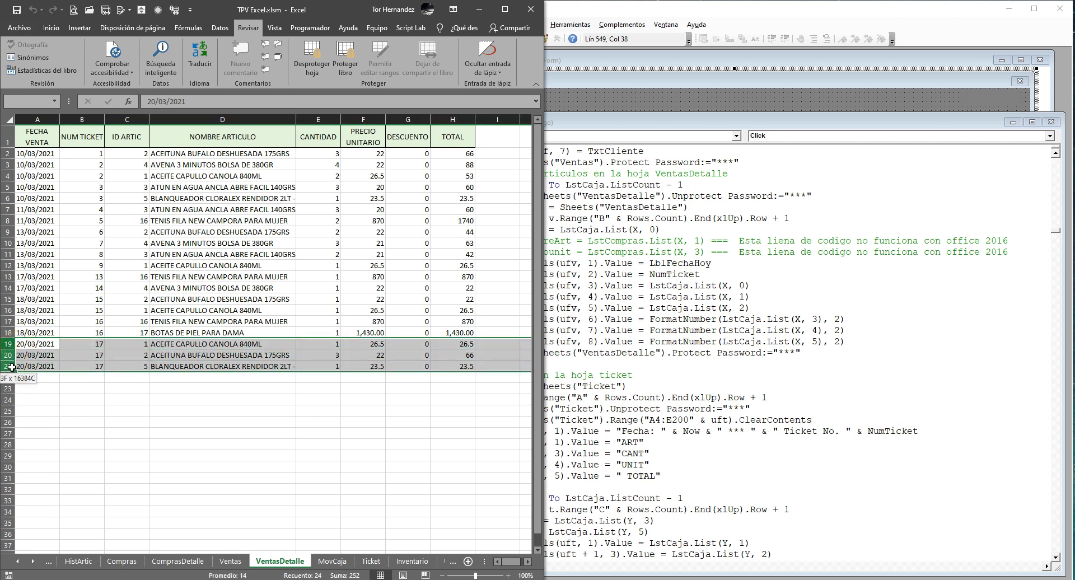
click(231, 561)
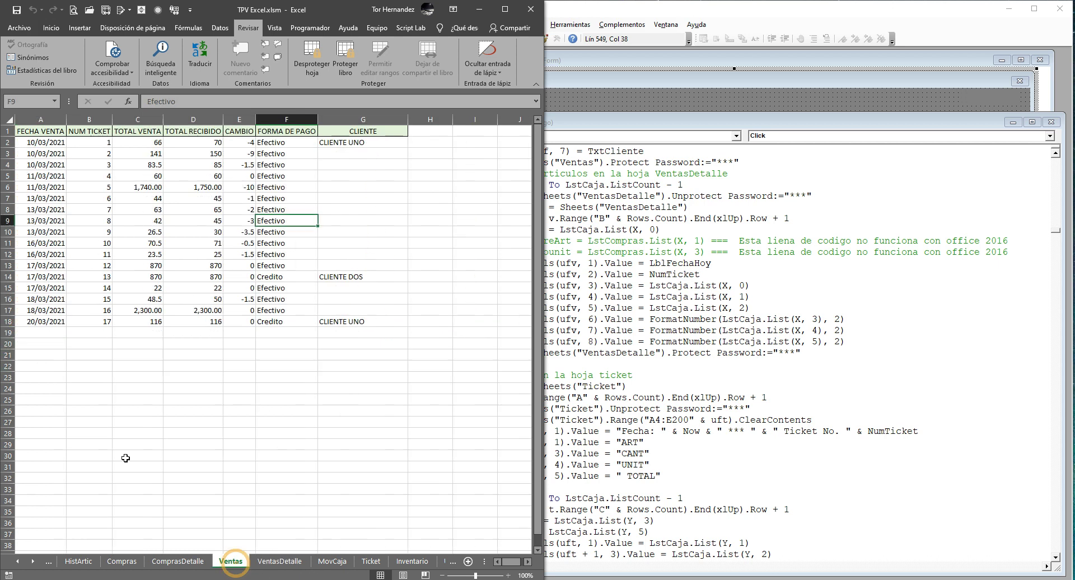
click(9, 321)
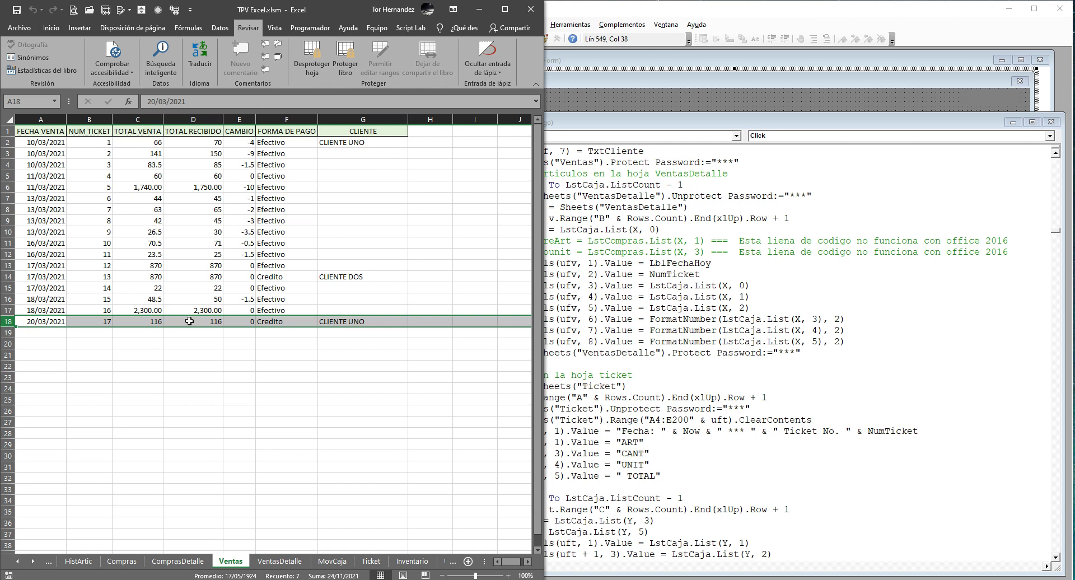
click(291, 323)
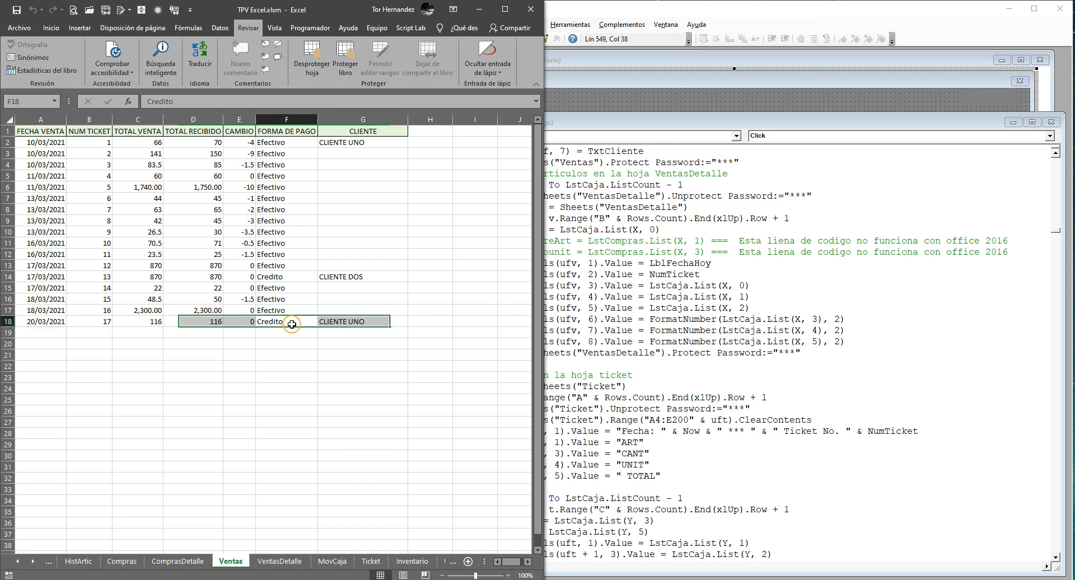
click(355, 323)
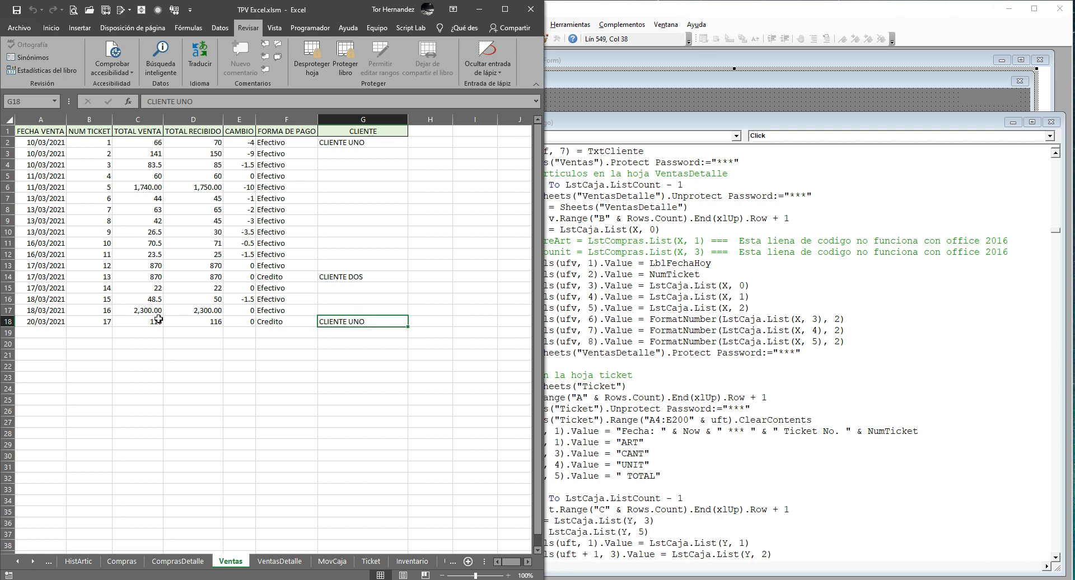
Reselect ticket 17's item rows on VentasDetalle, then return to the VBA editor.
click(280, 561)
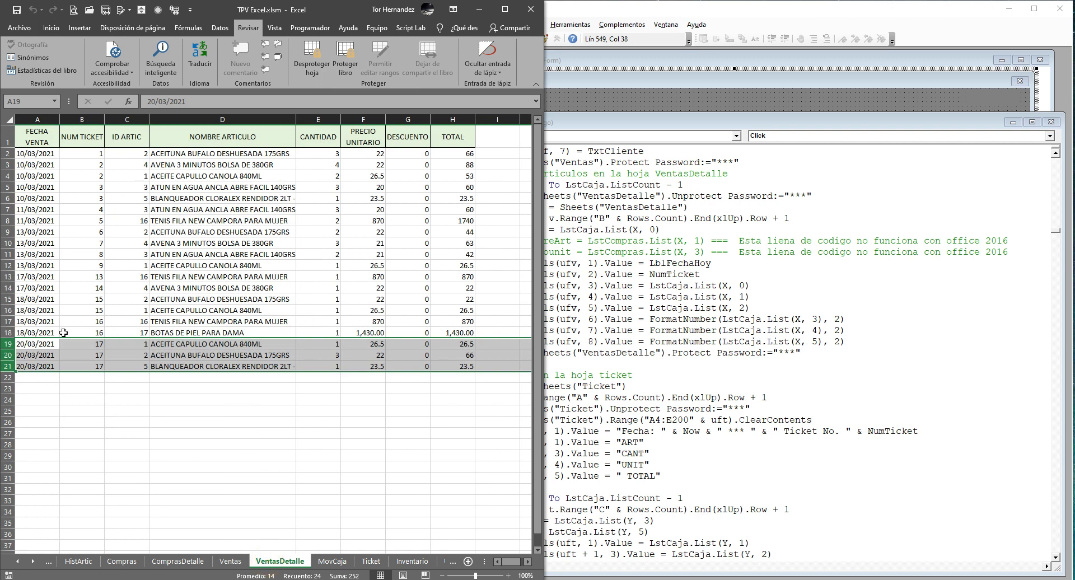
drag(8, 344, 9, 370)
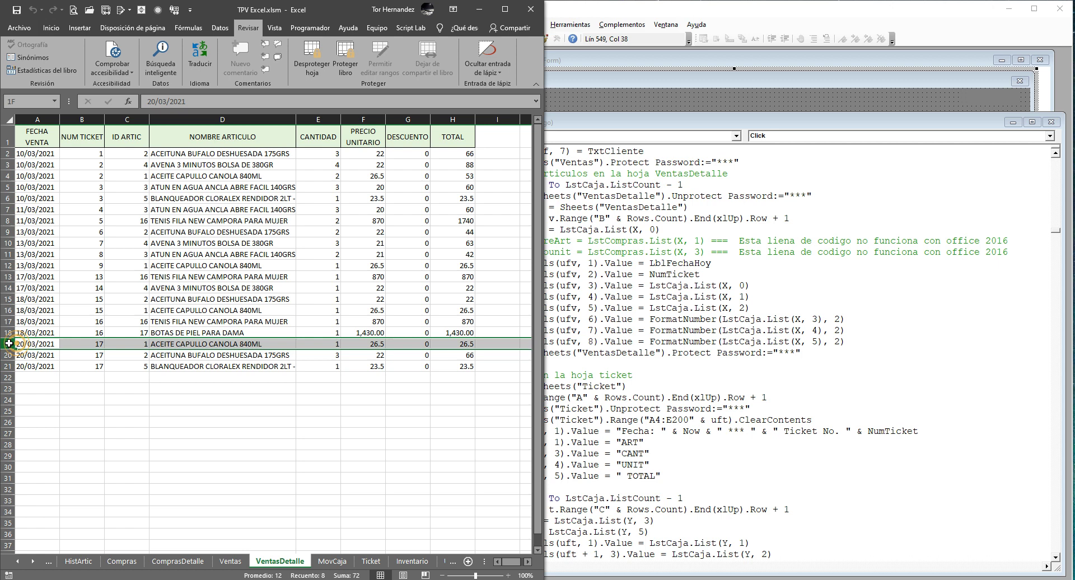
click(422, 398)
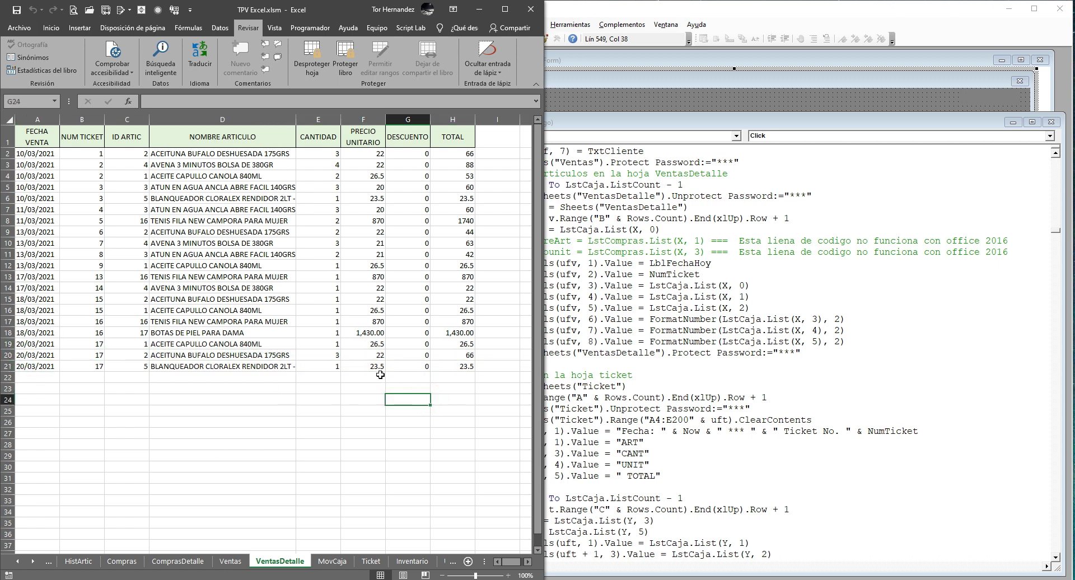
click(589, 359)
Match the ticket code's date-header line to cell A4 on the Ticket sheet.
scroll(560, 382, down, 3)
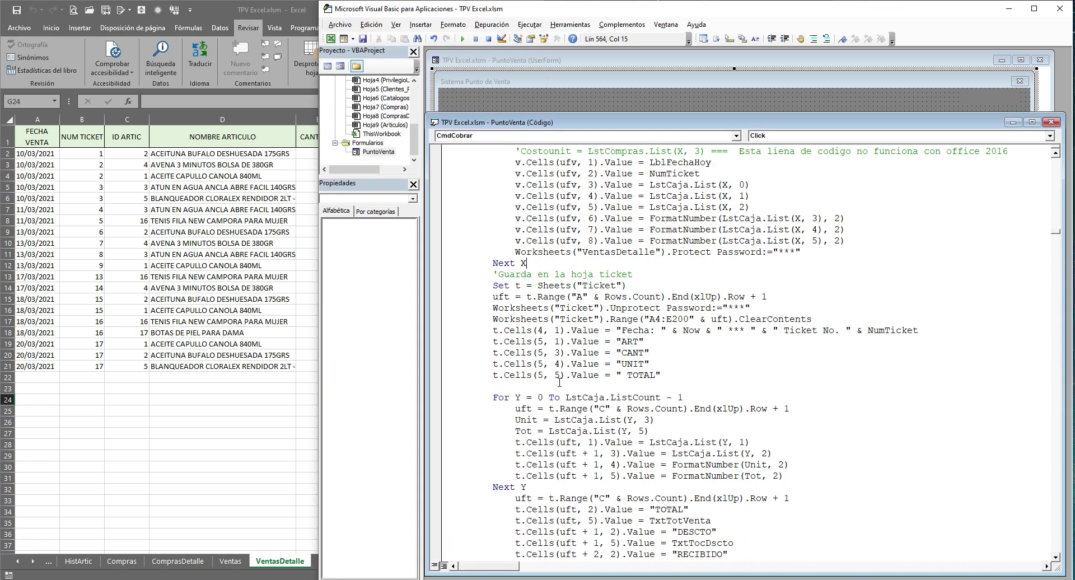
click(229, 353)
click(678, 296)
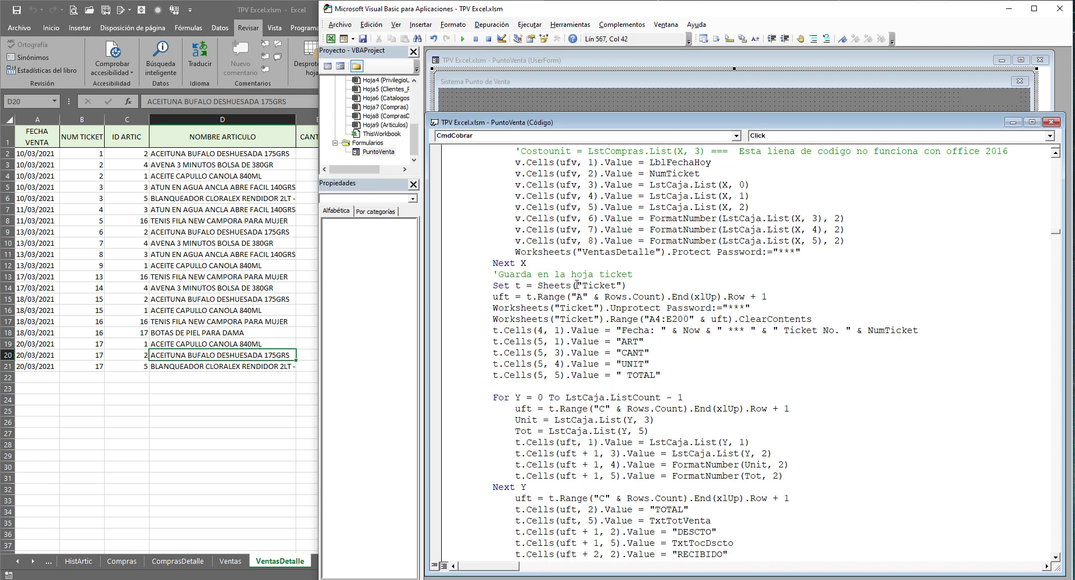
click(205, 477)
click(370, 561)
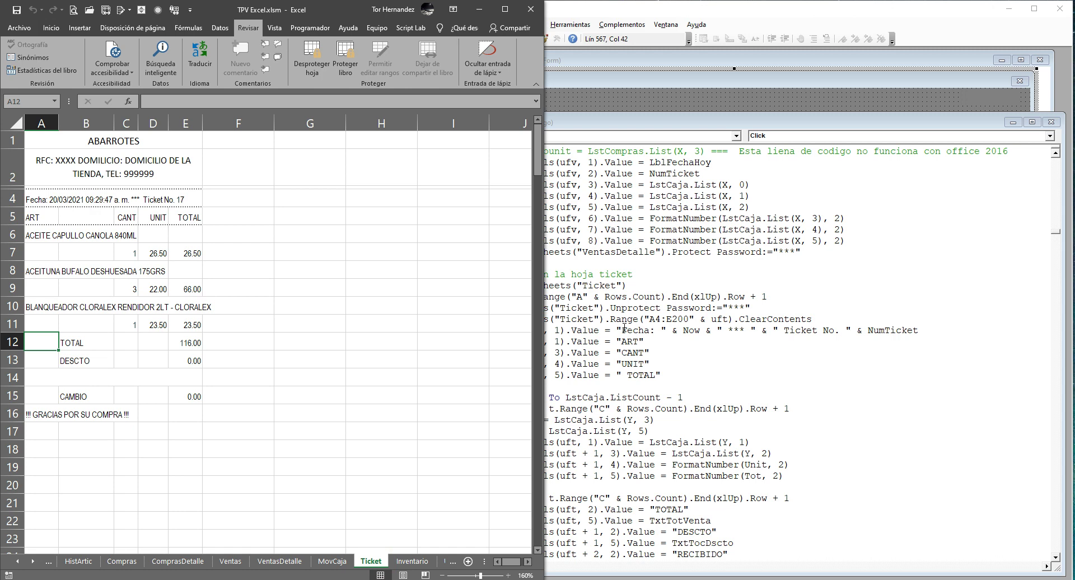
click(574, 311)
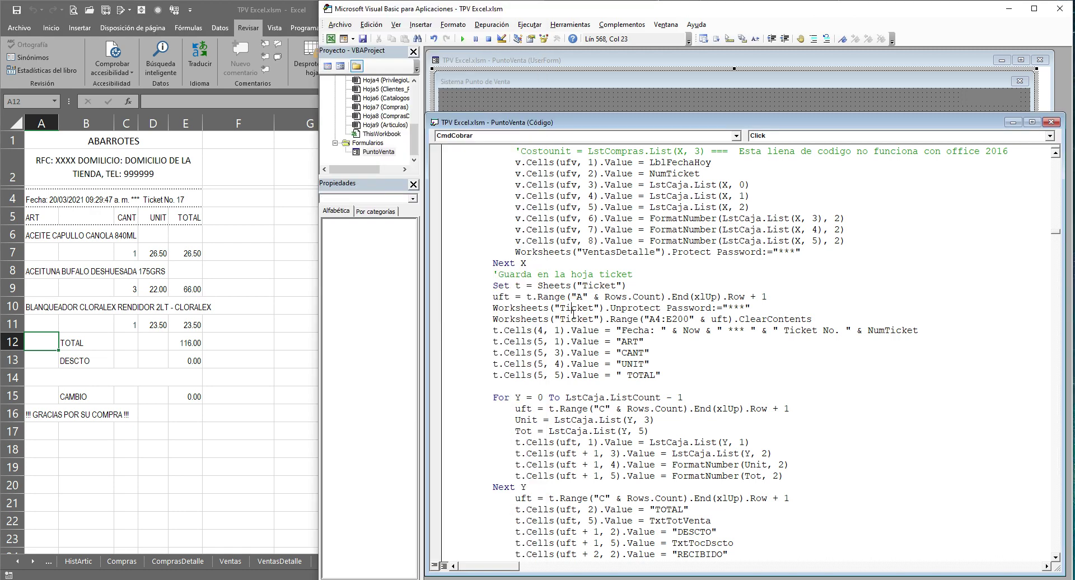
scroll(589, 312, down, 2)
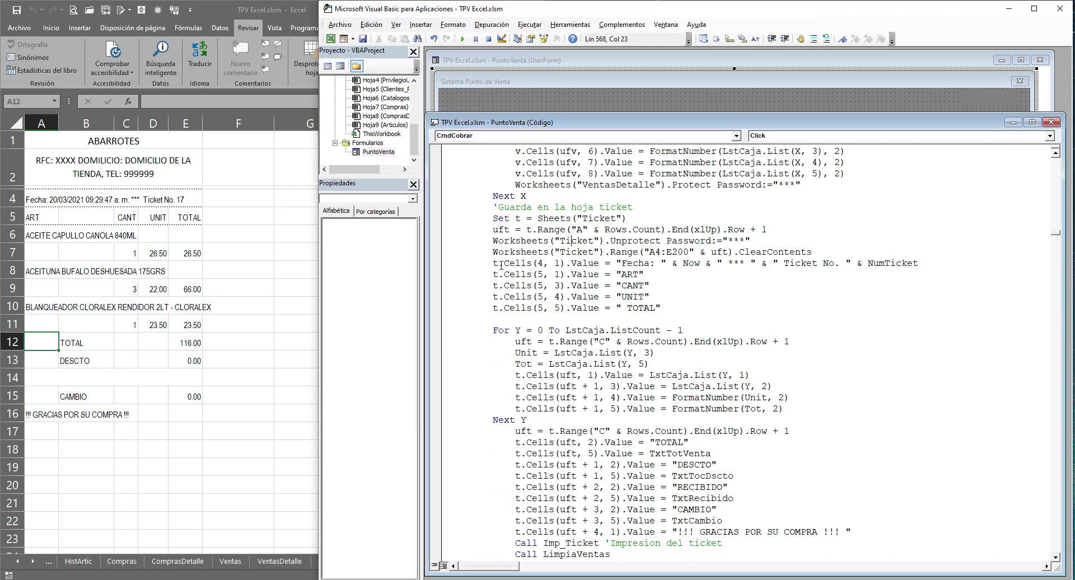
drag(493, 263, 676, 264)
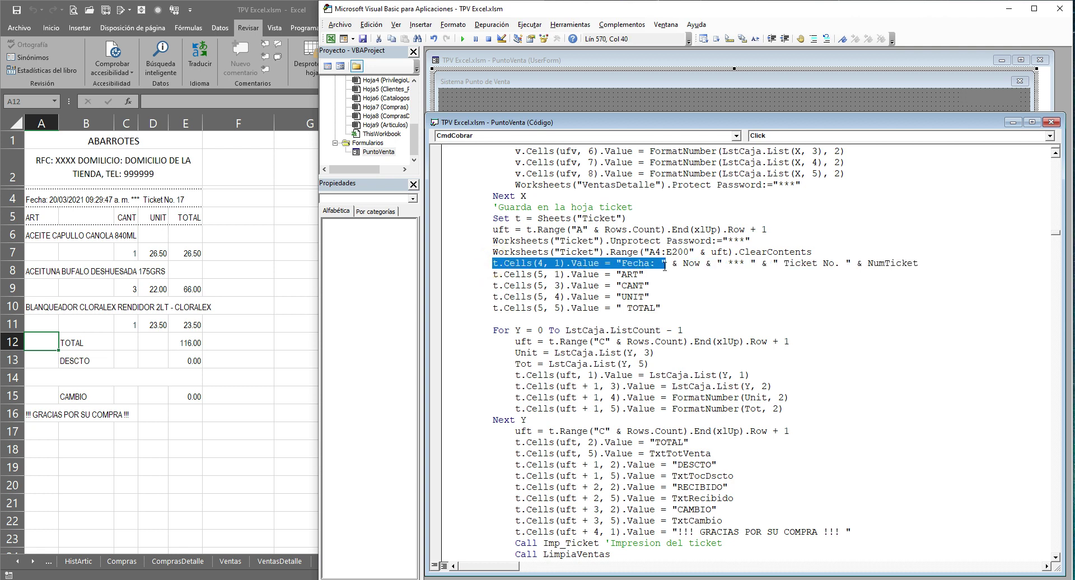
click(35, 199)
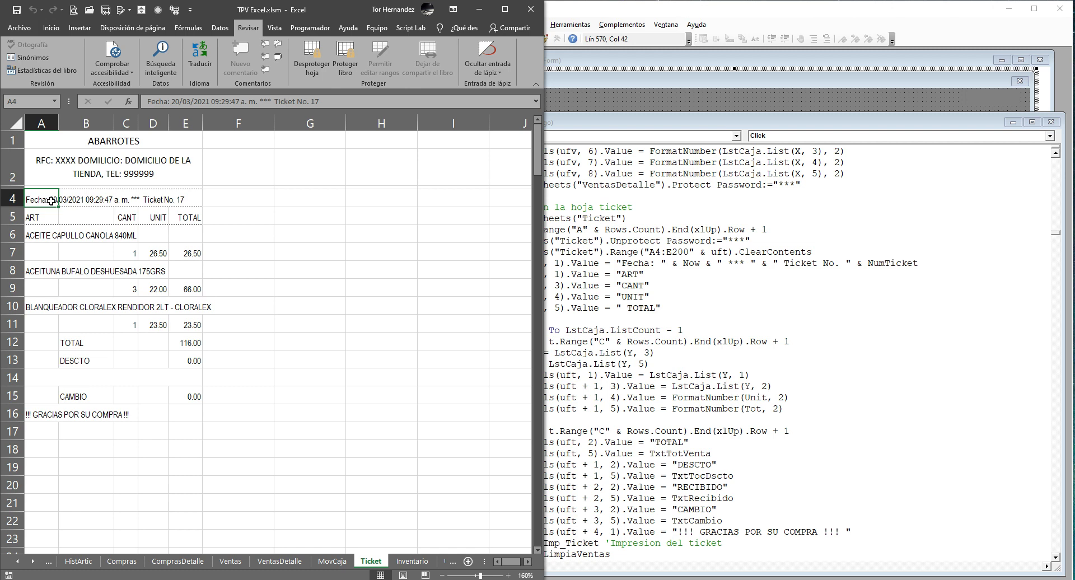
click(639, 346)
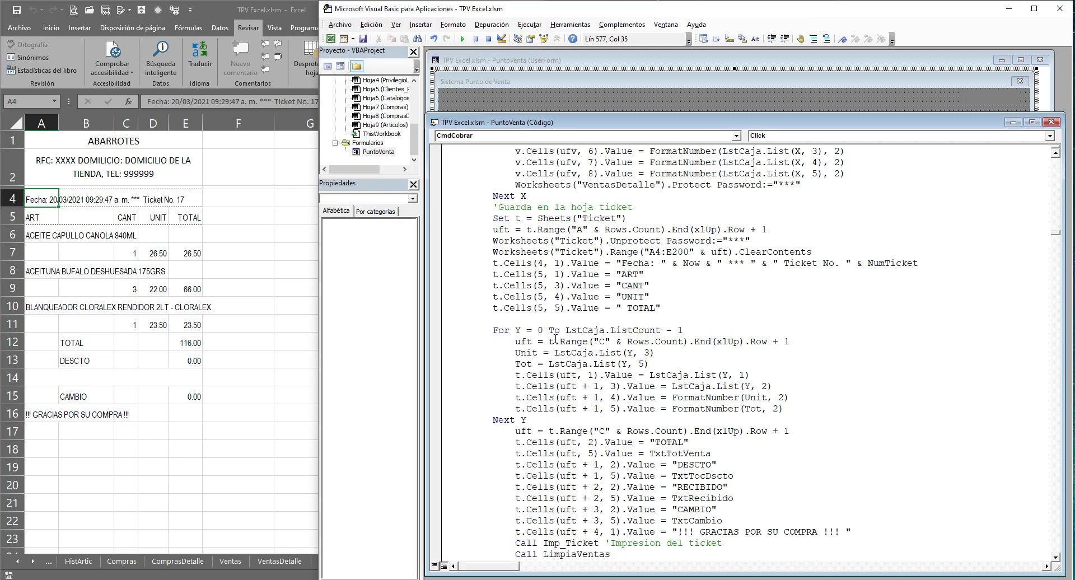
Match the column-heading code lines to the ART, CANT, UNIT and TOTAL headings.
click(518, 354)
drag(493, 275, 675, 306)
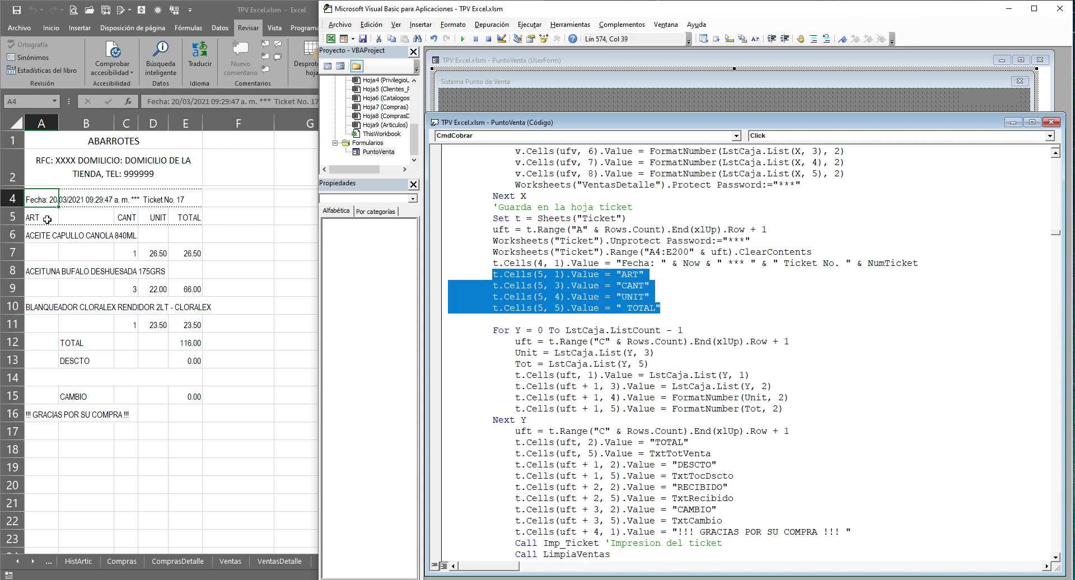
click(47, 220)
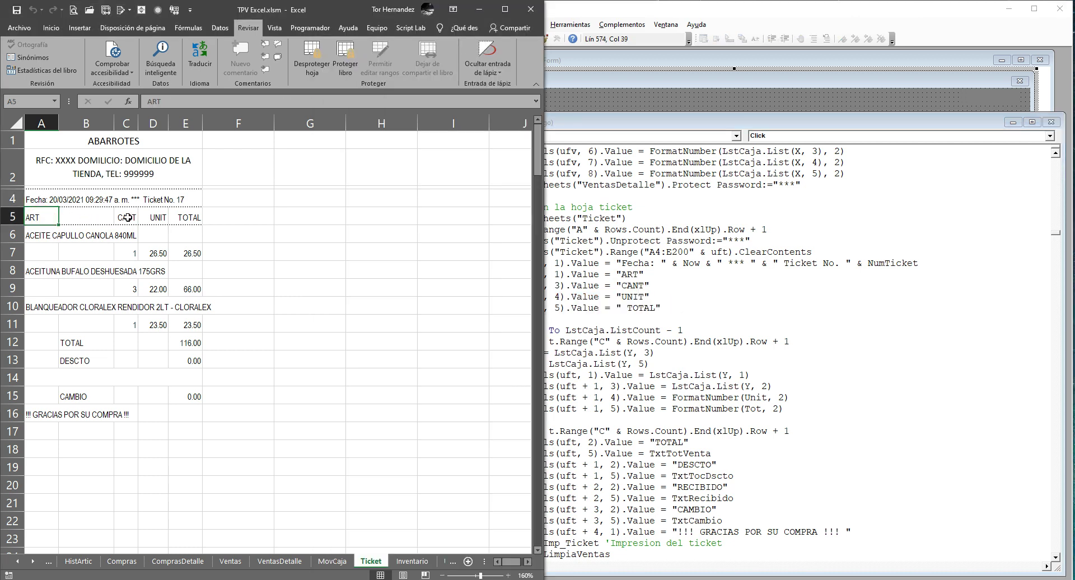
click(128, 218)
shift+click(152, 217)
click(49, 218)
click(147, 218)
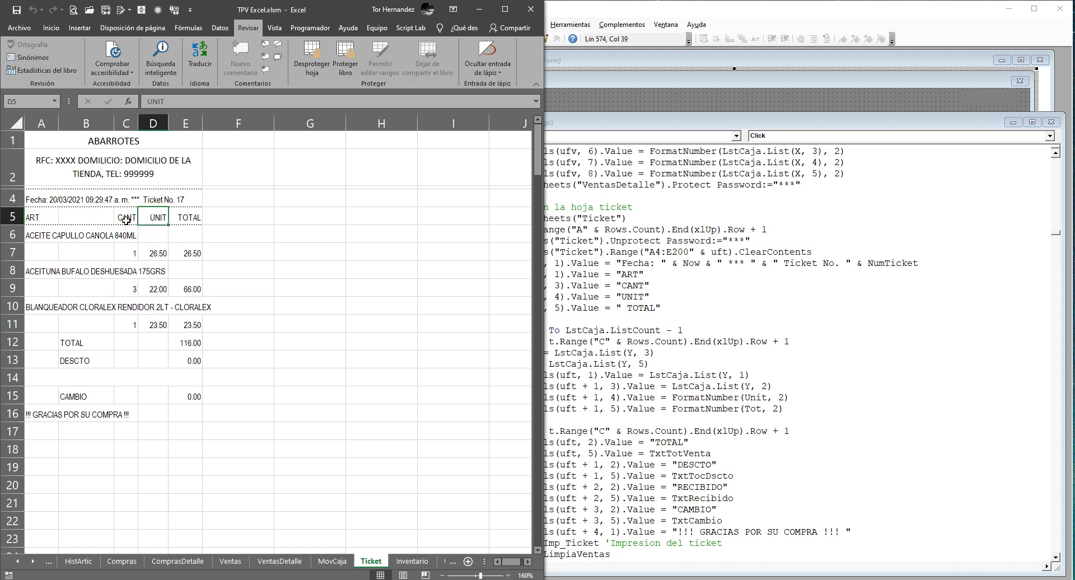
click(190, 216)
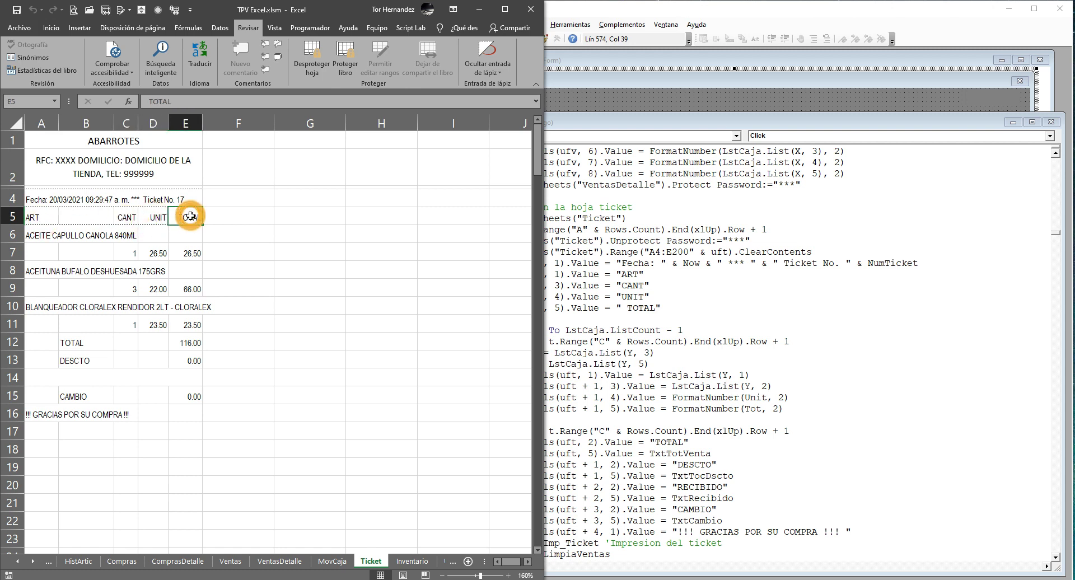
click(653, 321)
Match the item-writing loop to the three article rows, from A6:E6 through A10.
scroll(638, 330, down, 3)
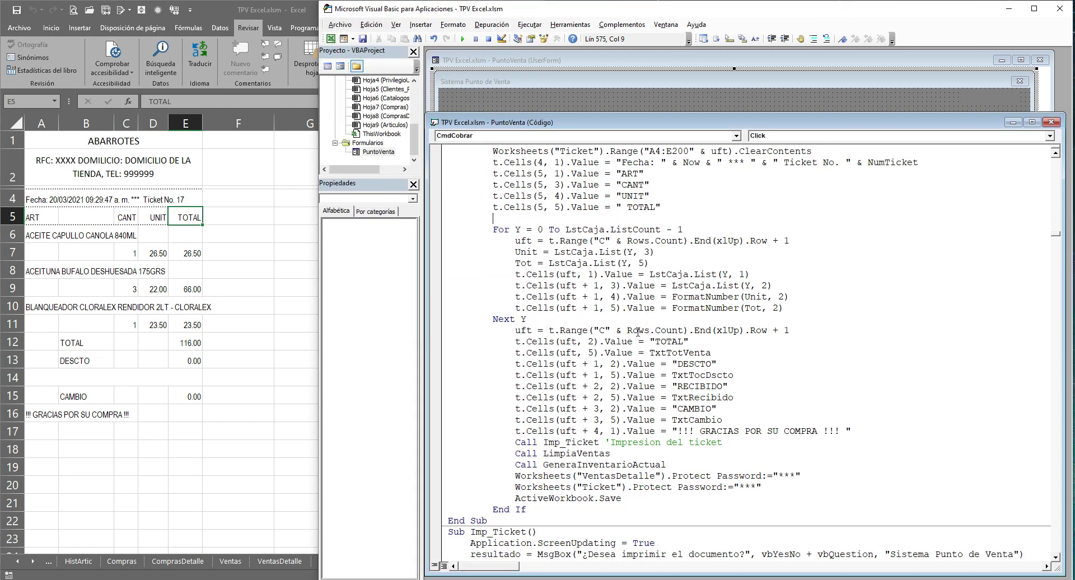
mouse_move(491, 231)
mouse_down()
mouse_move(786, 309)
mouse_move(792, 320)
mouse_up()
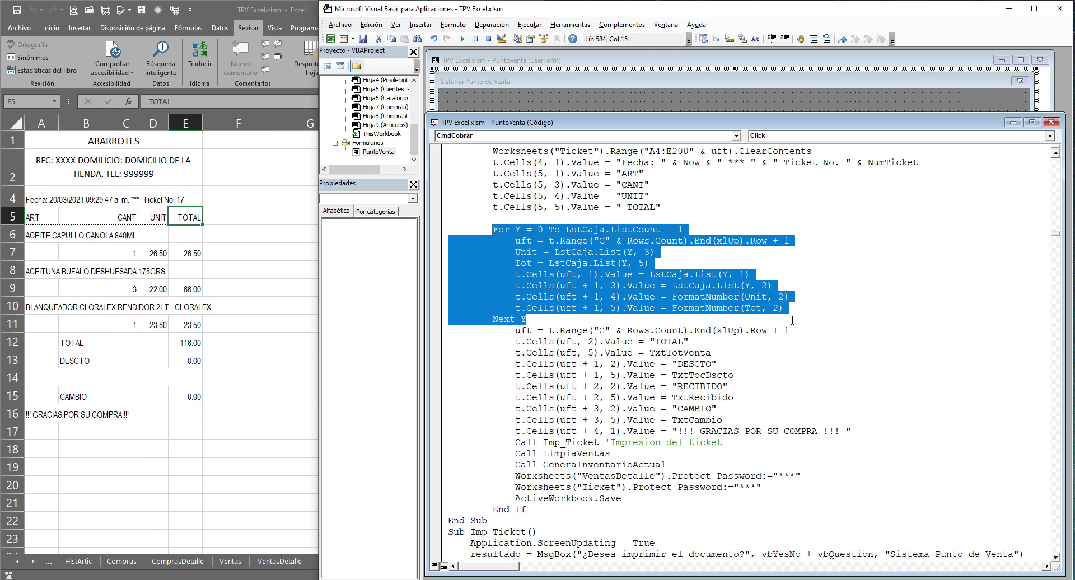
click(719, 297)
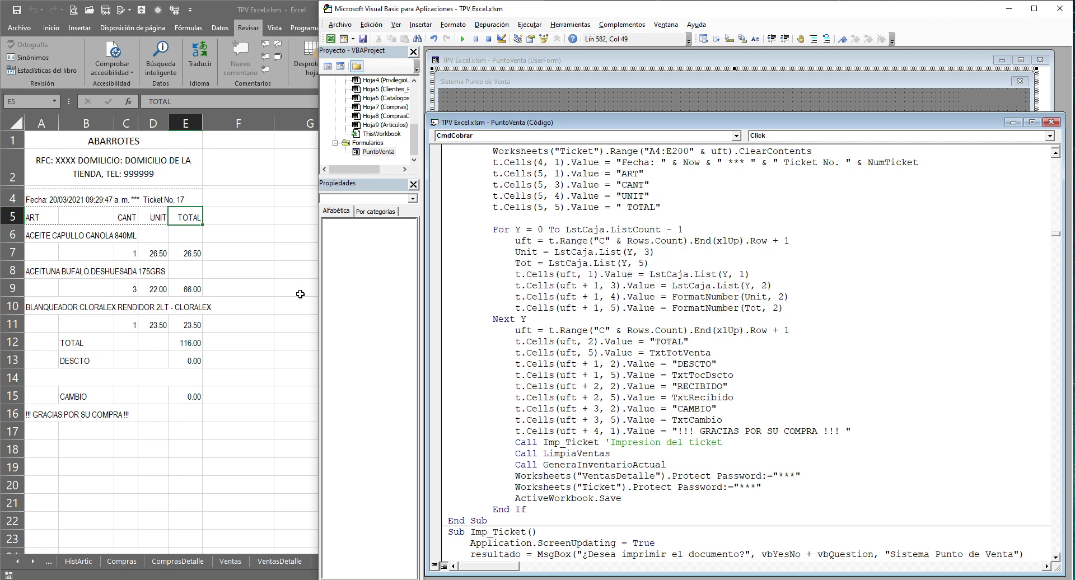
click(31, 242)
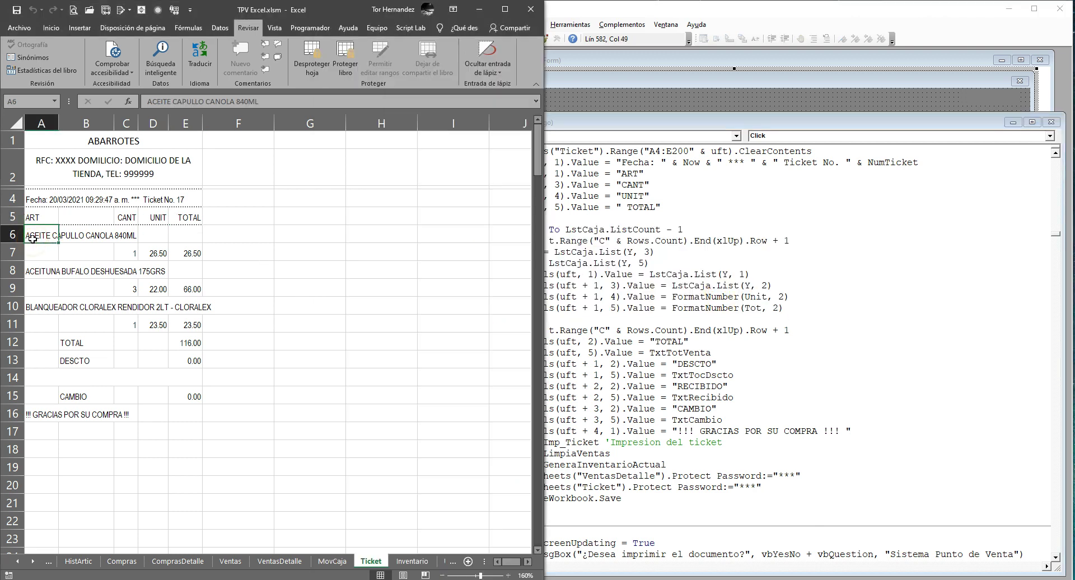
drag(32, 239, 193, 240)
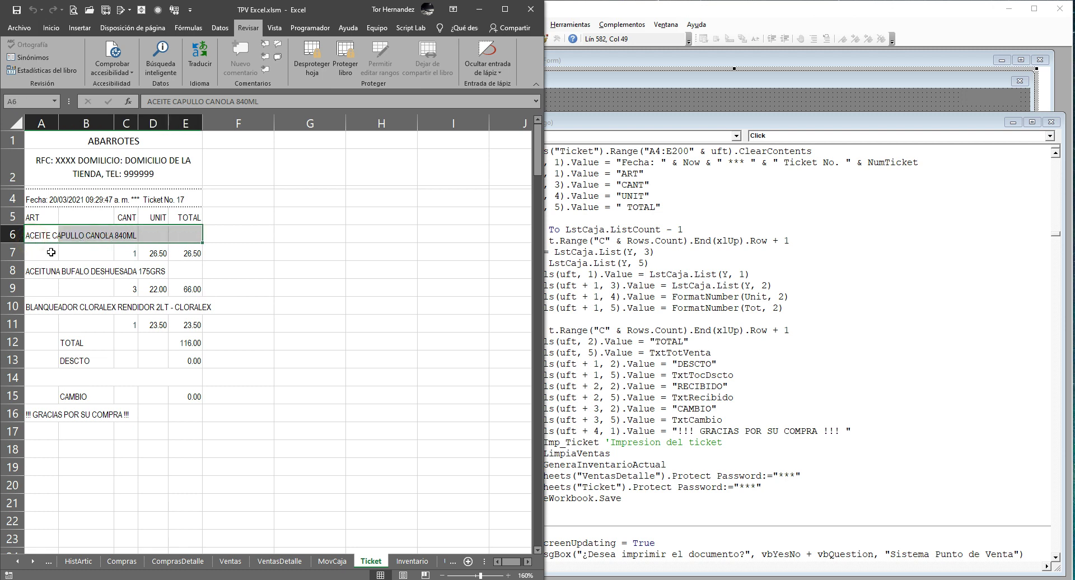
click(134, 251)
click(155, 258)
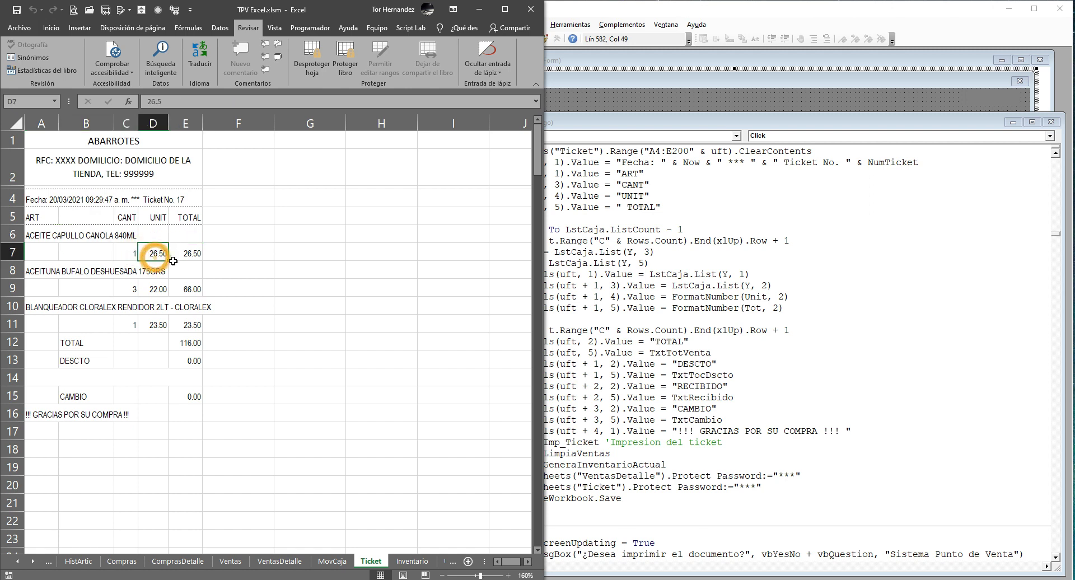
click(186, 257)
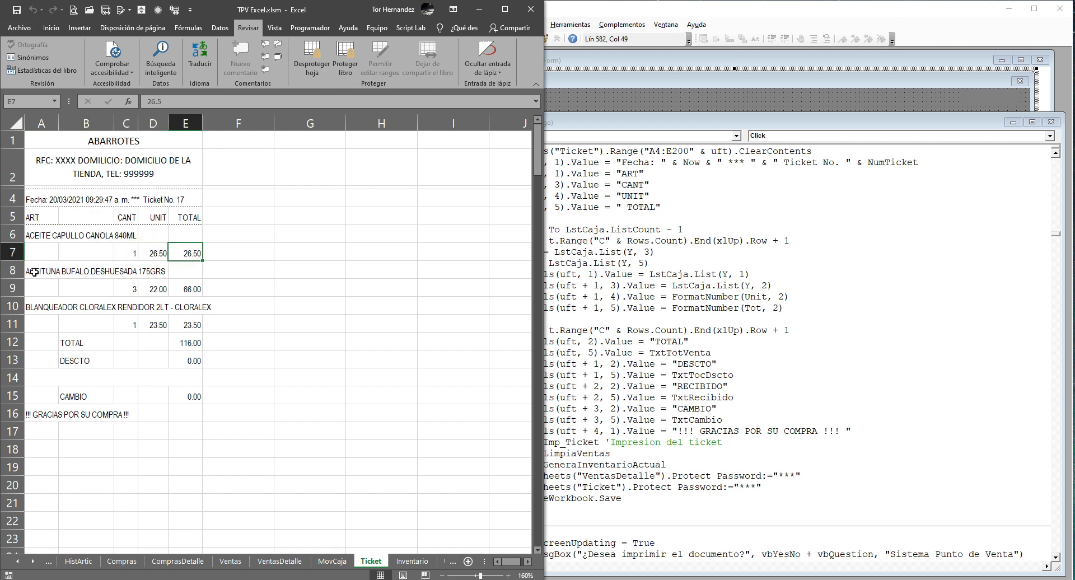
drag(34, 272, 98, 274)
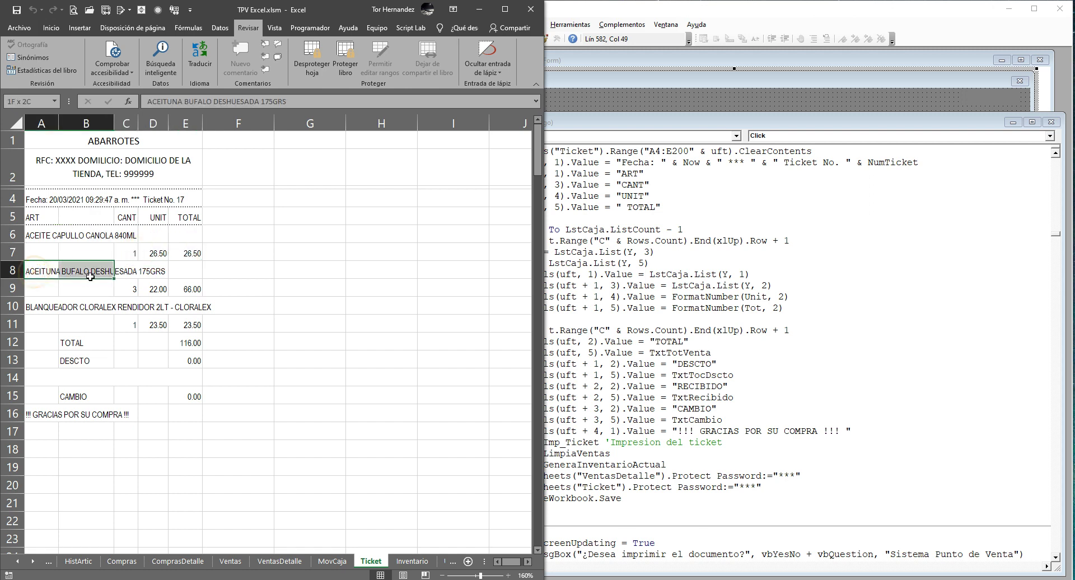
click(34, 303)
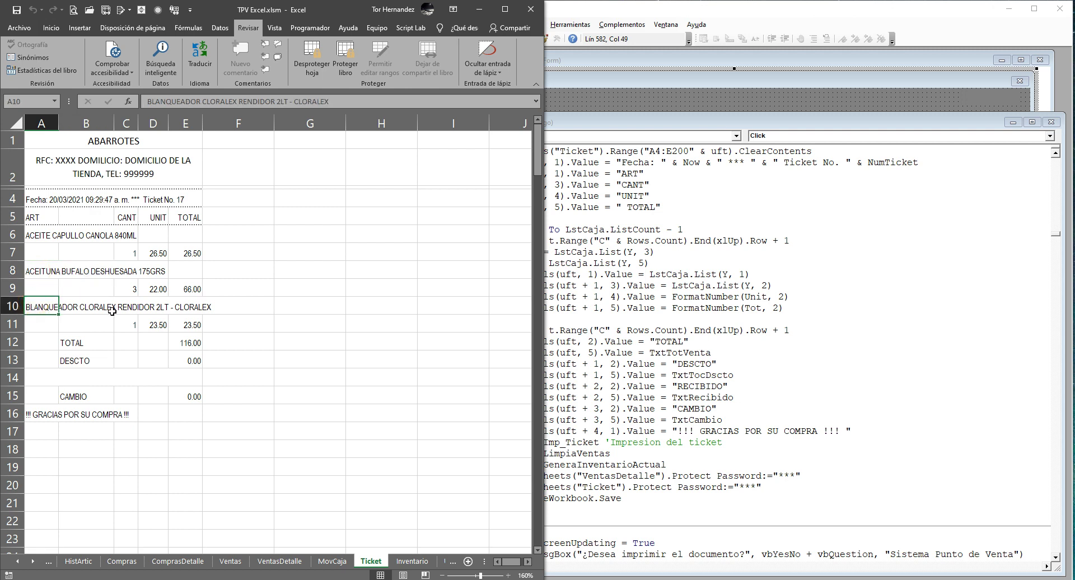
Match the TOTAL, DESCTO and CAMBIO code lines to the 116.00 total and 0.00 change.
click(720, 392)
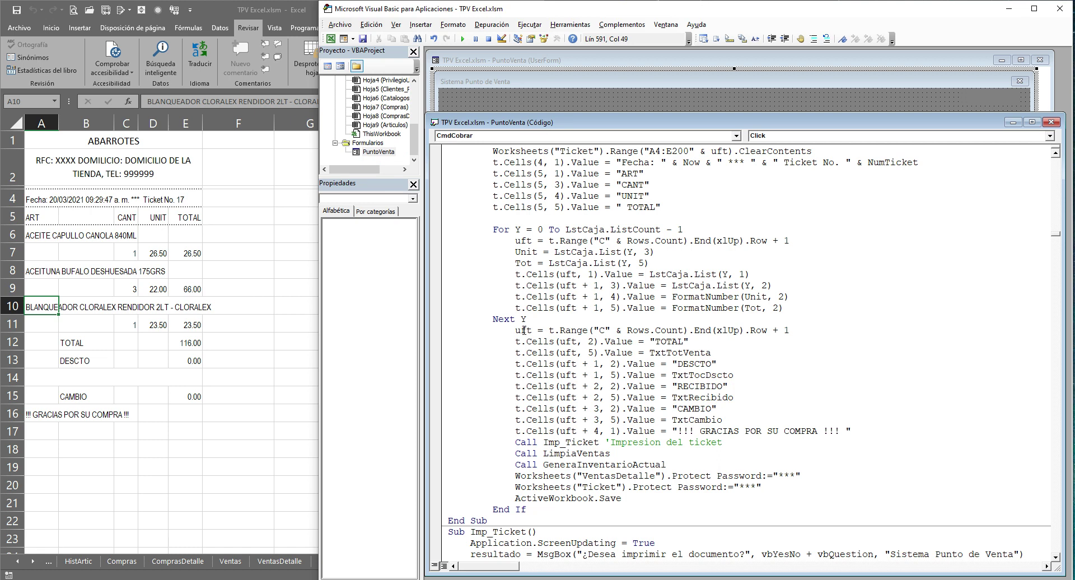
drag(513, 342, 739, 417)
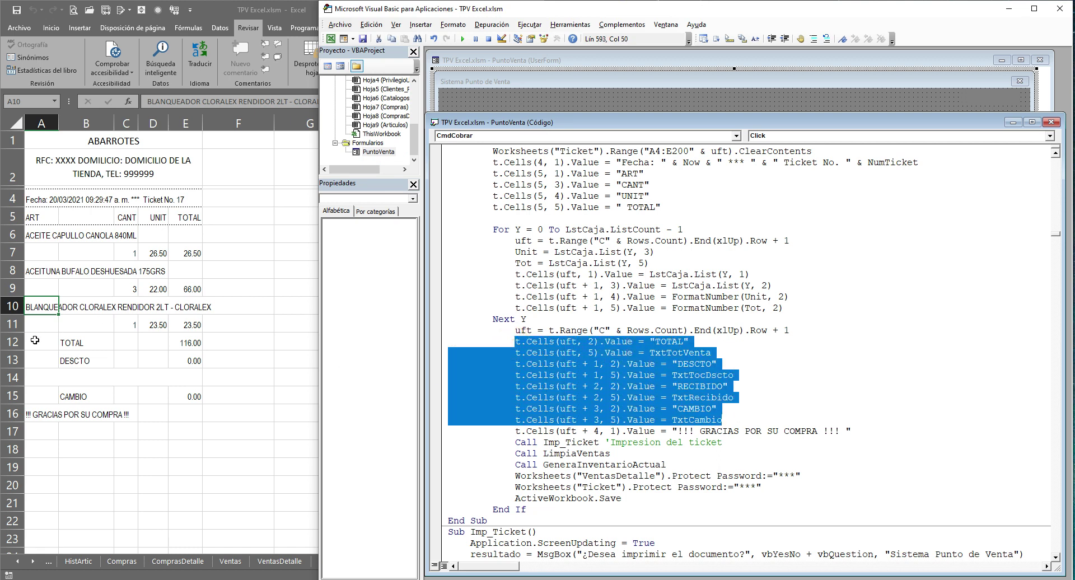
click(74, 345)
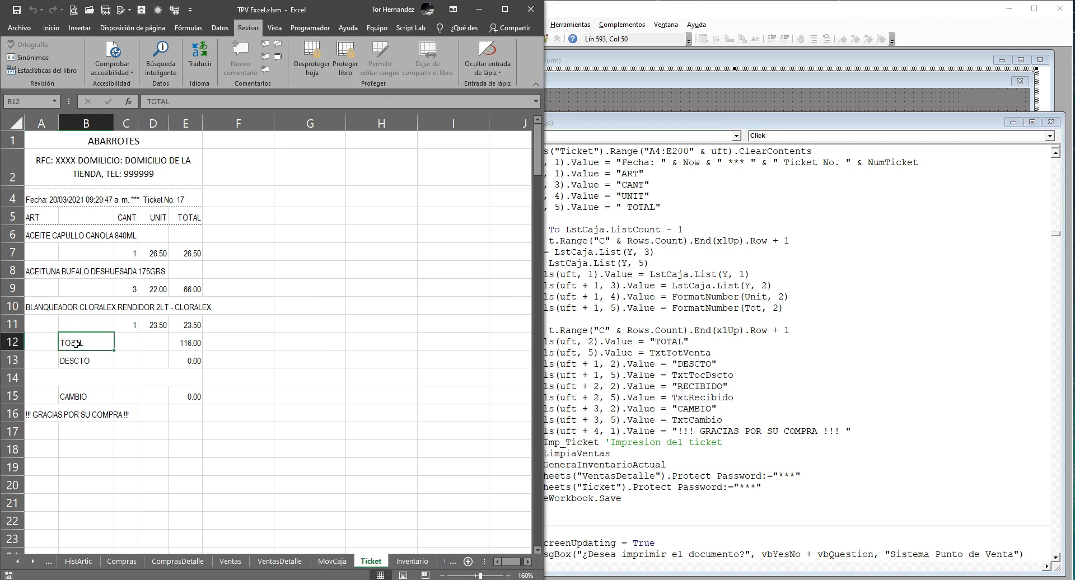
click(85, 359)
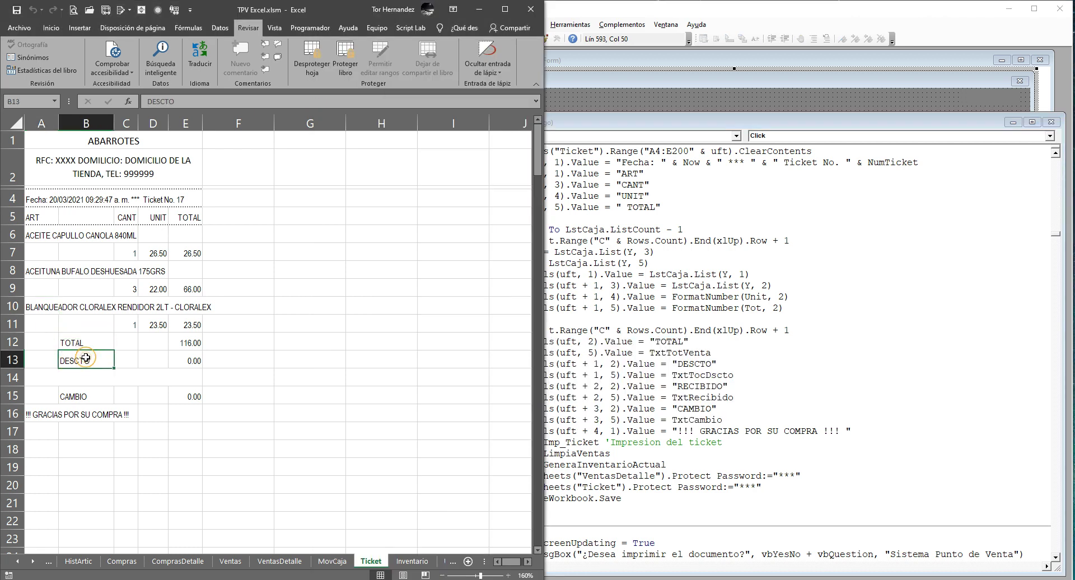
click(81, 395)
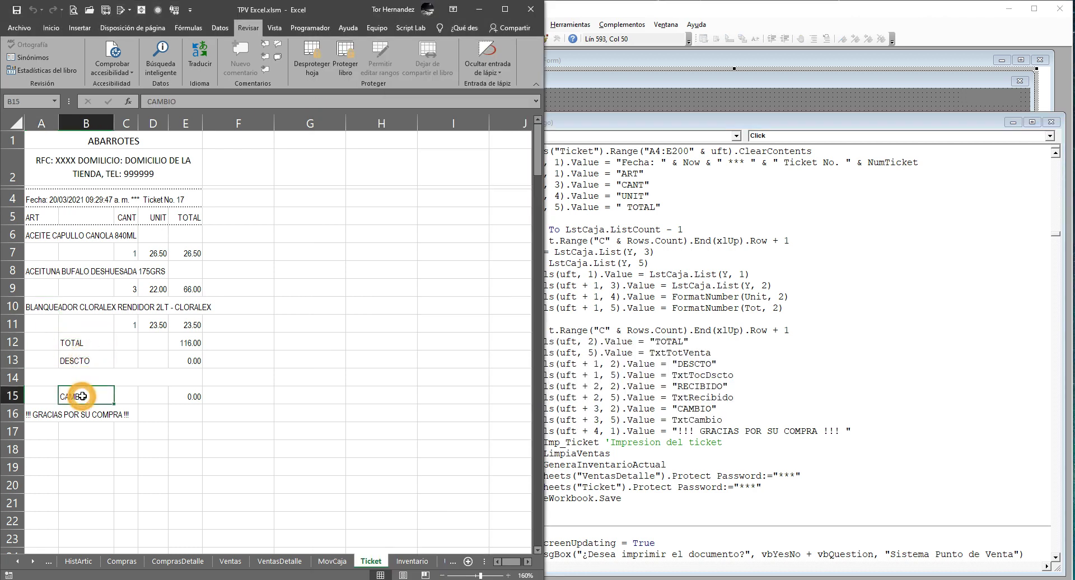
click(107, 339)
click(190, 343)
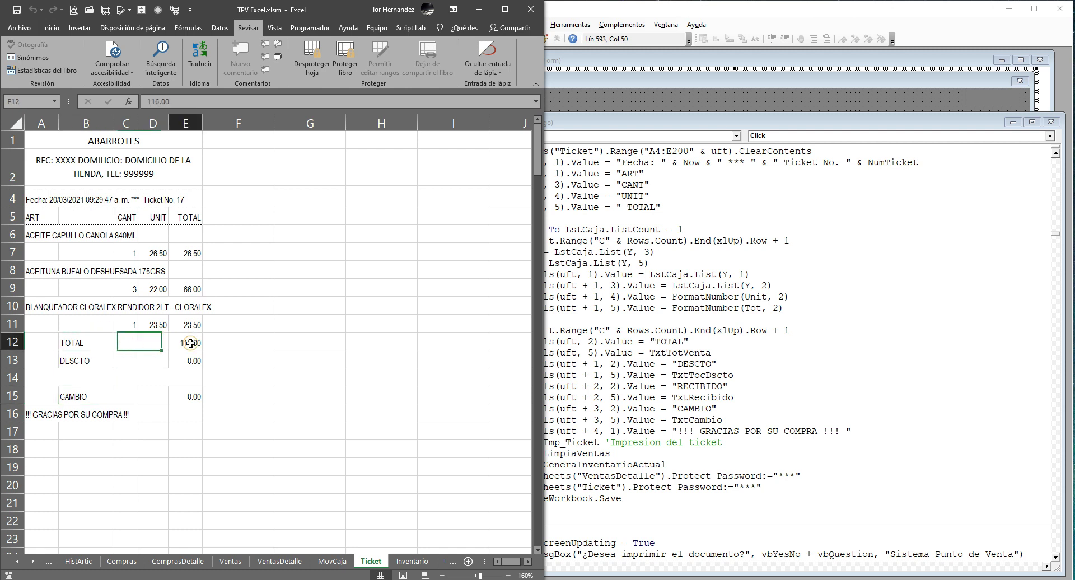
click(190, 374)
click(185, 396)
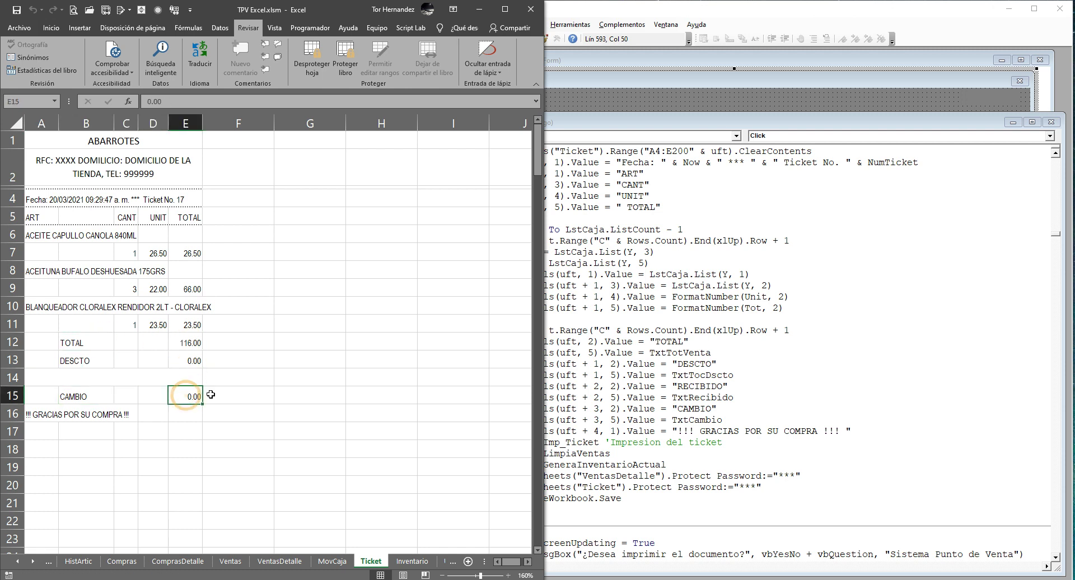
Match the thank-you message in A16 to its code line, ending on the Ticket sheet.
click(55, 419)
click(807, 432)
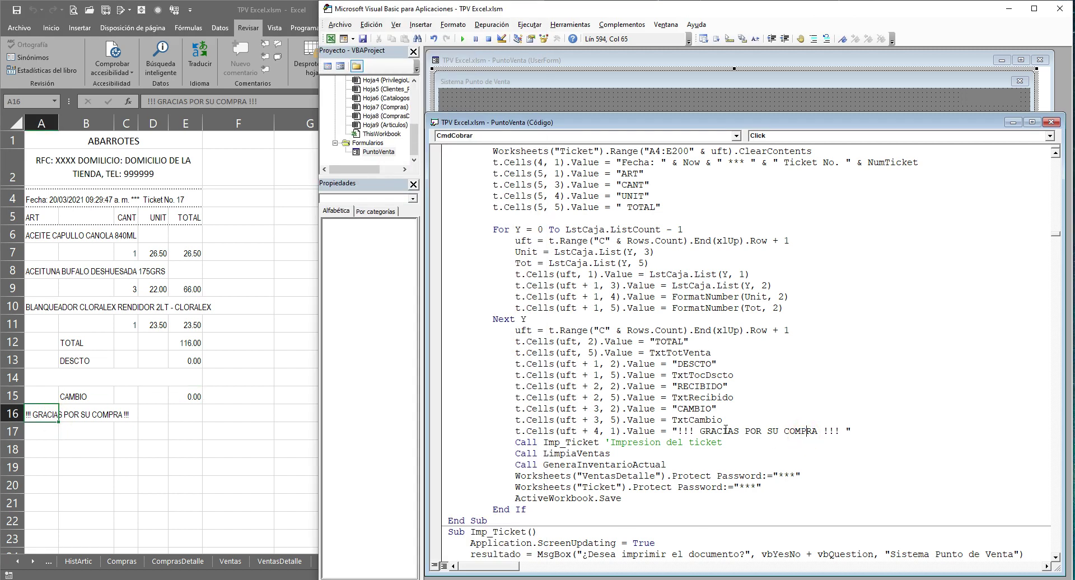
drag(678, 431, 837, 433)
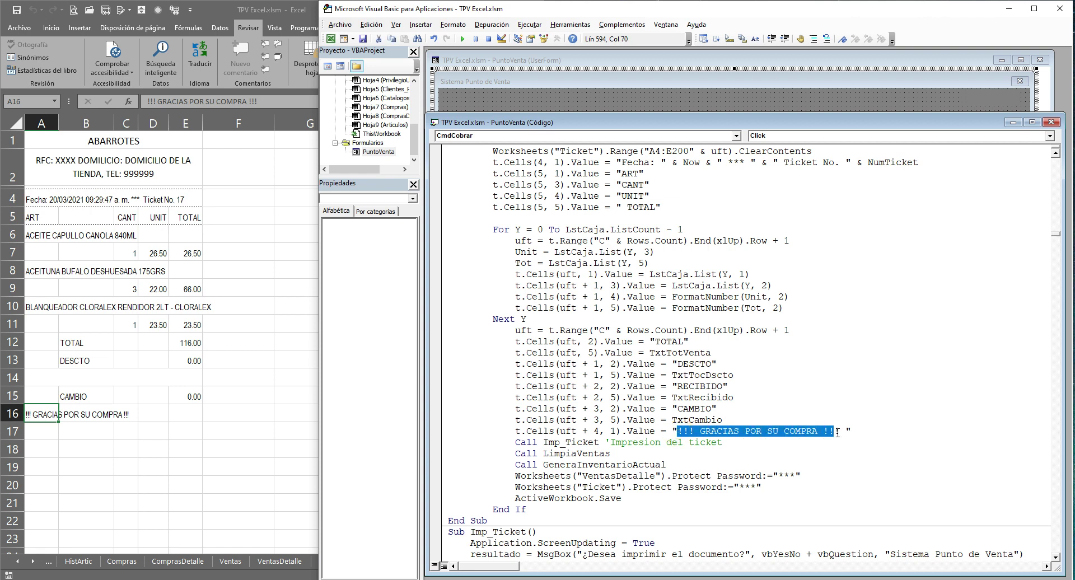
click(161, 324)
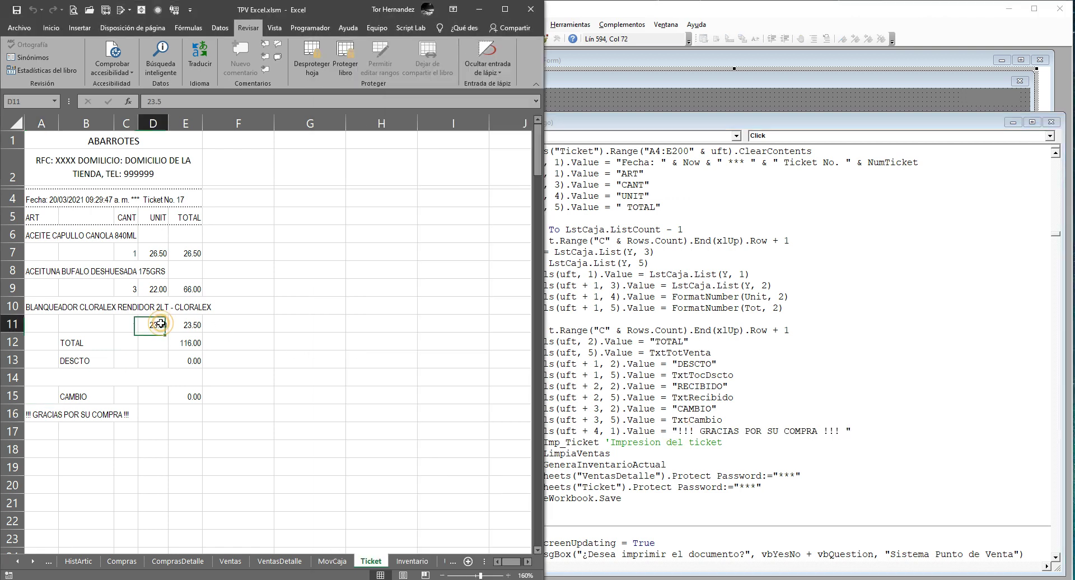
click(218, 243)
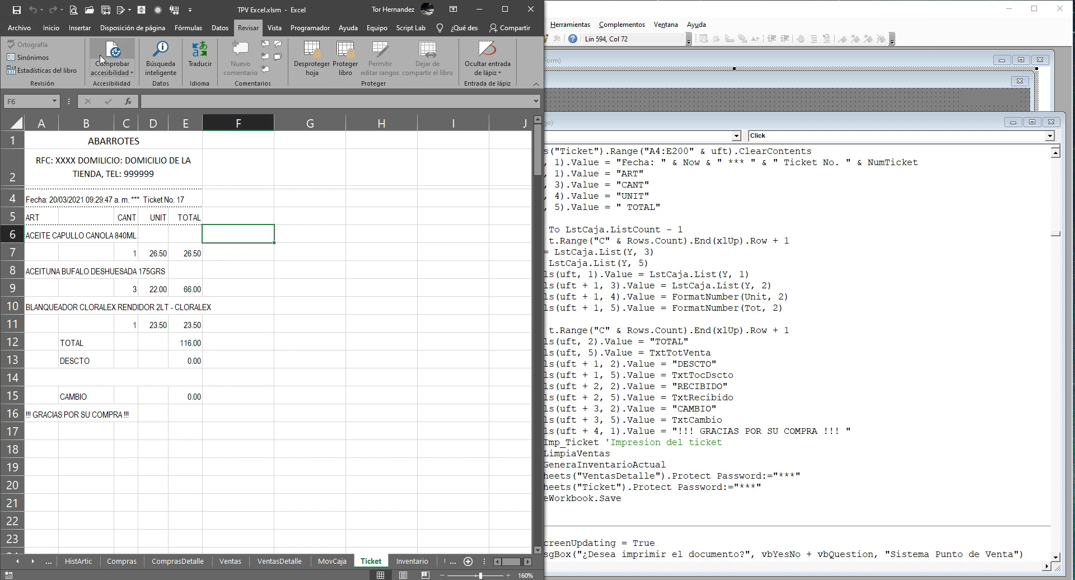
click(73, 12)
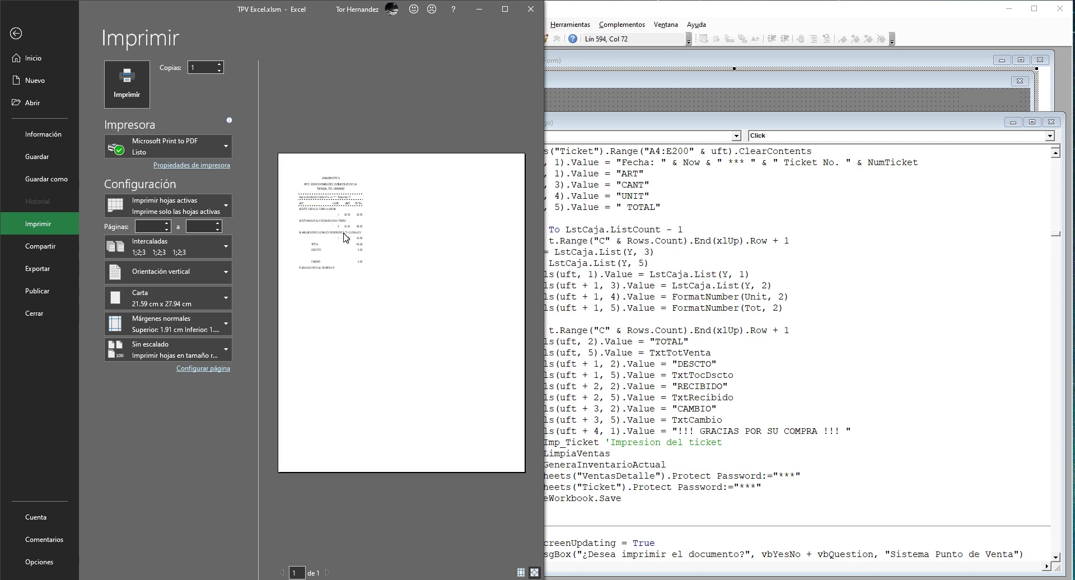
key(Escape)
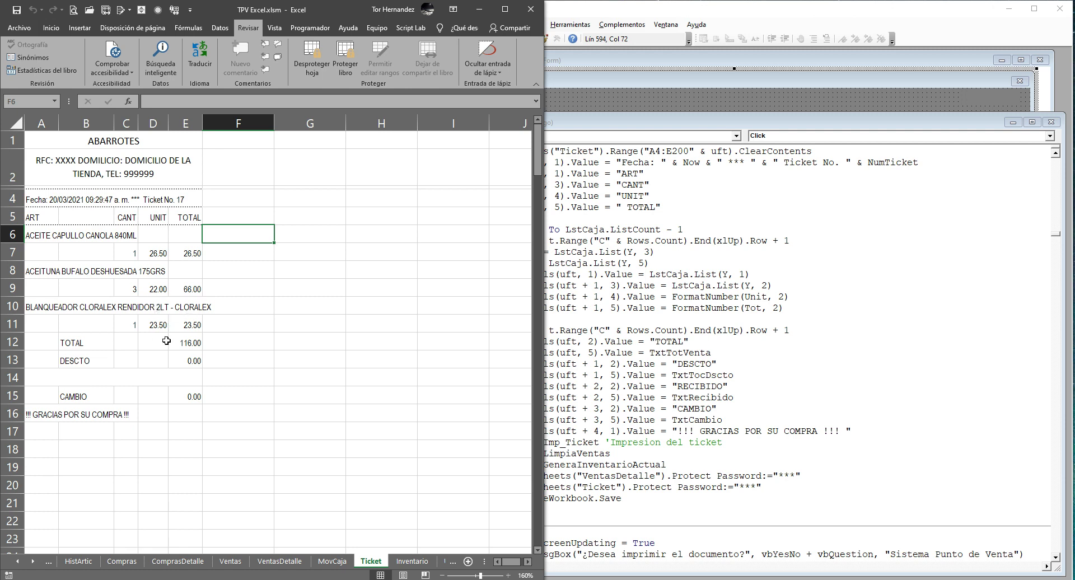
click(162, 325)
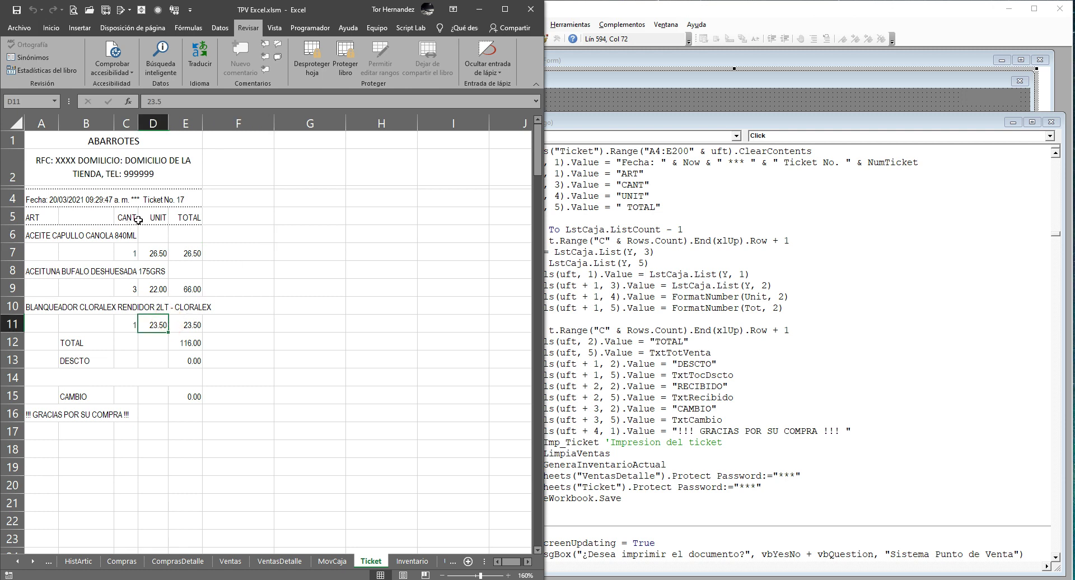
Select the ticket's item and totals area A6:E16 and column E to review the layout.
click(44, 28)
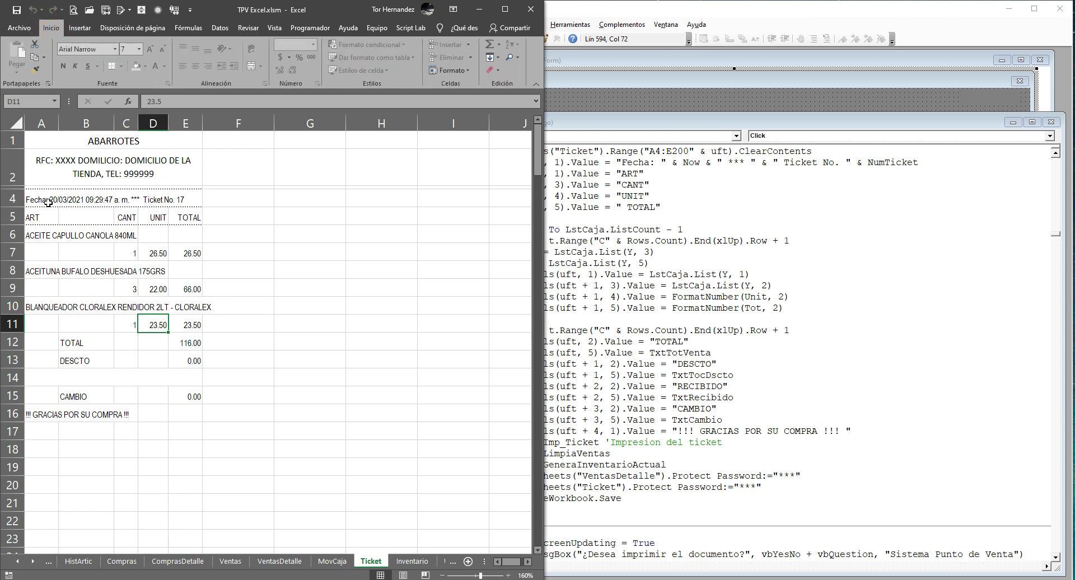
drag(40, 235, 179, 409)
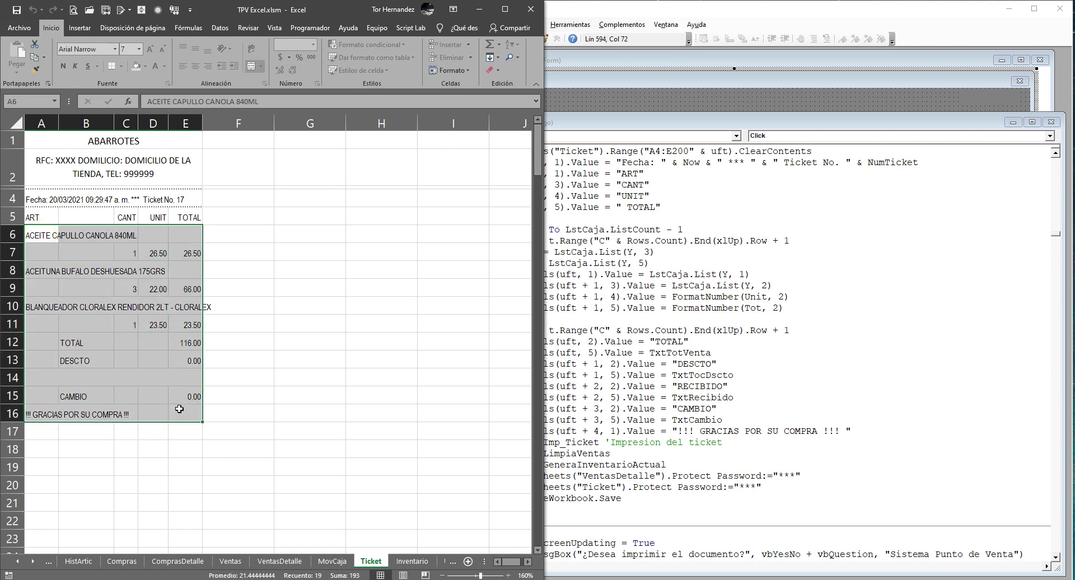
click(31, 307)
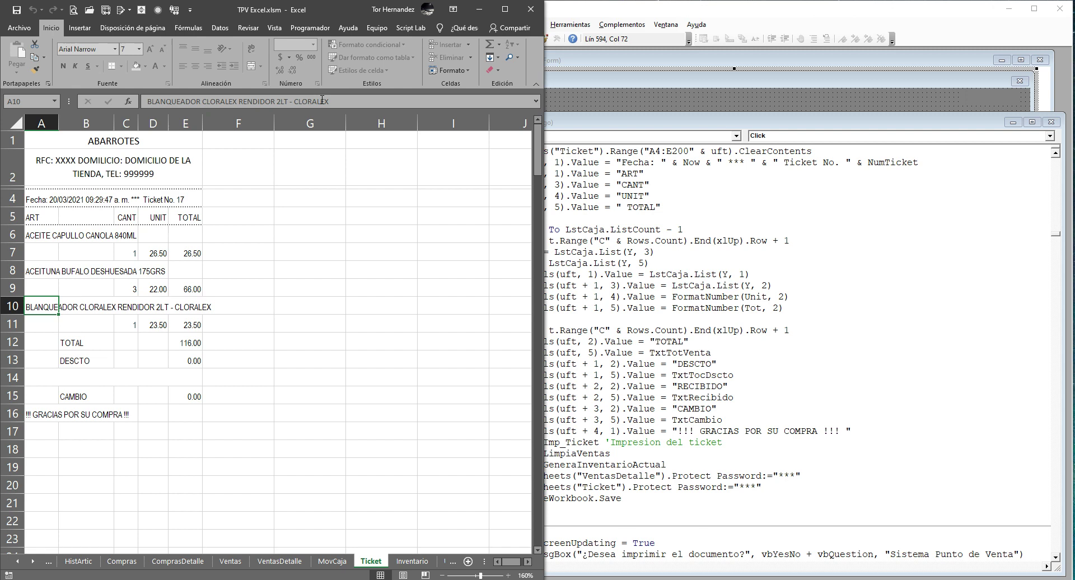
click(193, 123)
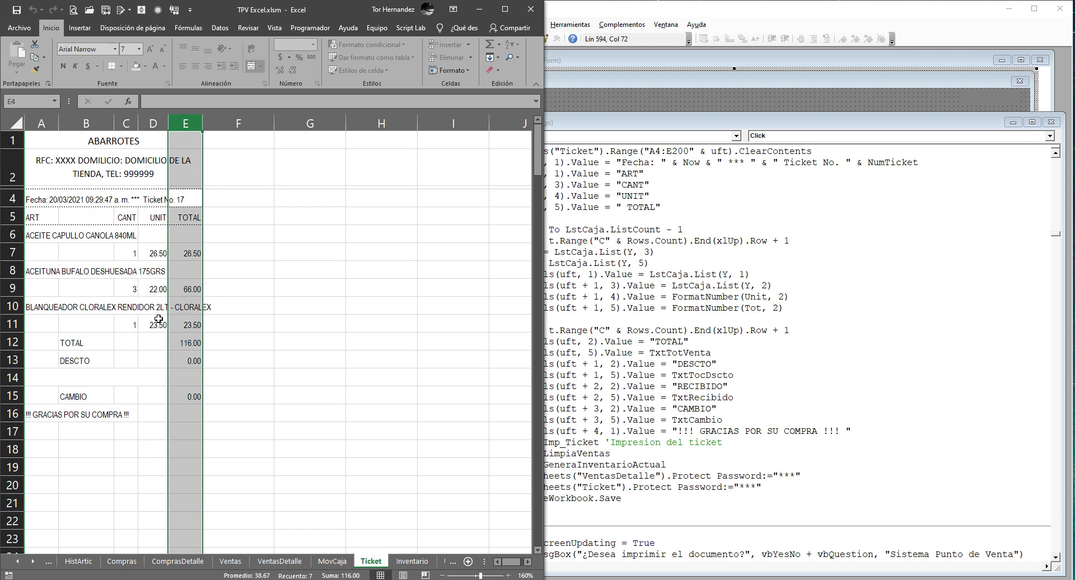
click(40, 303)
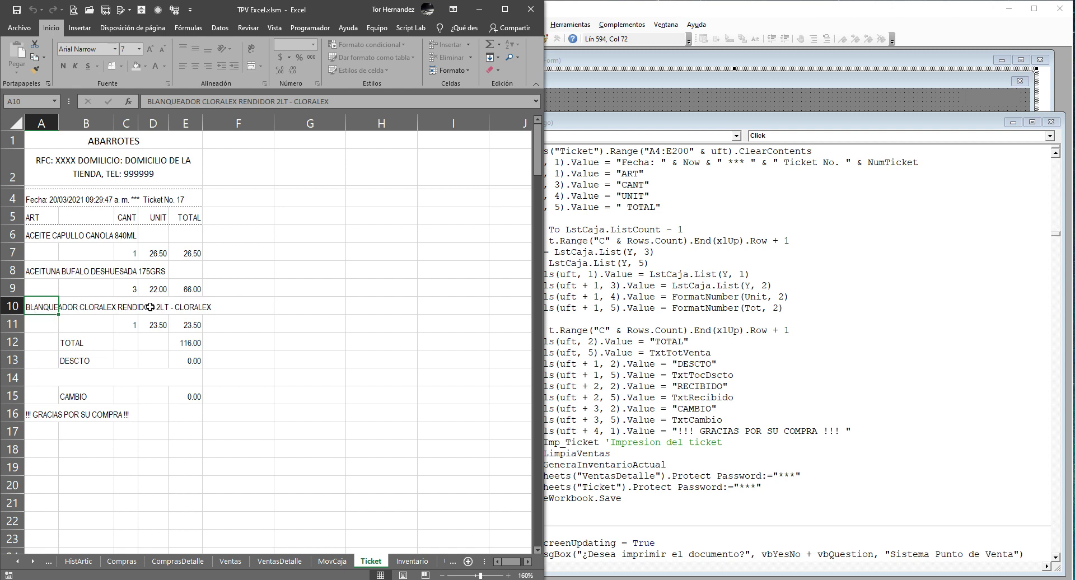
Confirm the ticket font stays at size 7, then return to the CmdCobrar code.
click(140, 49)
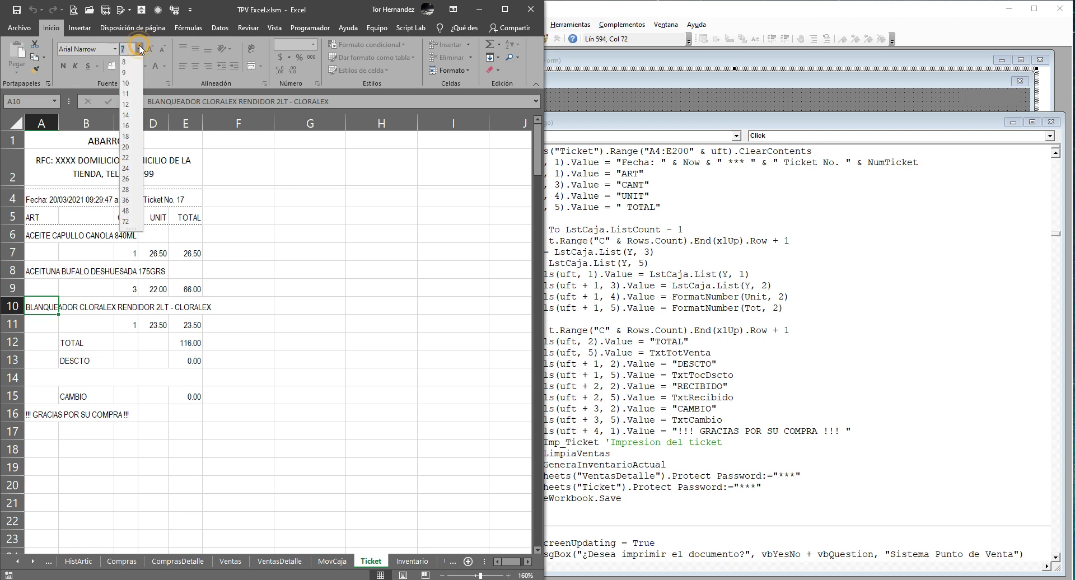
click(140, 49)
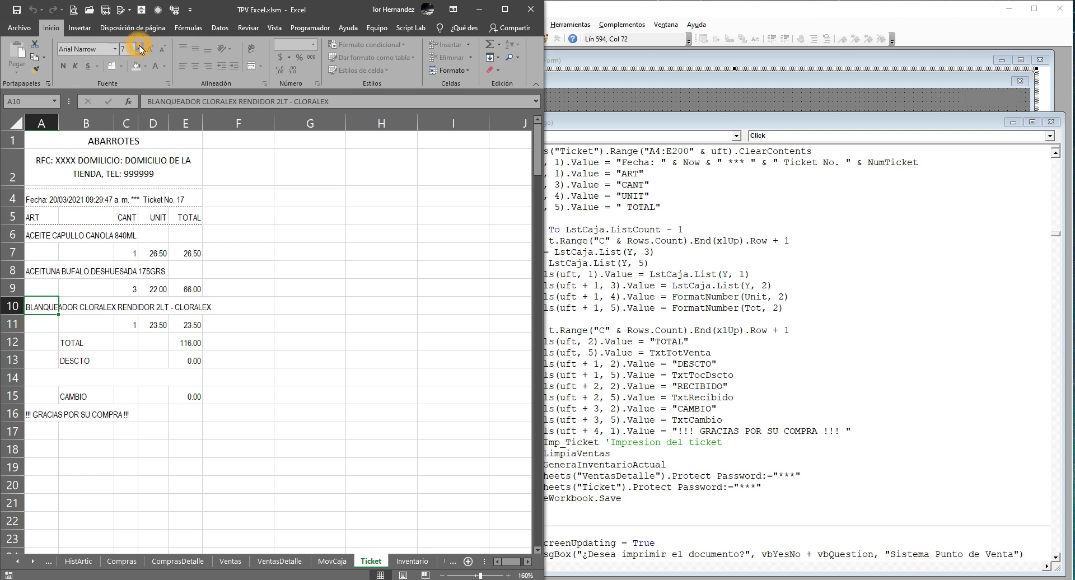
click(147, 360)
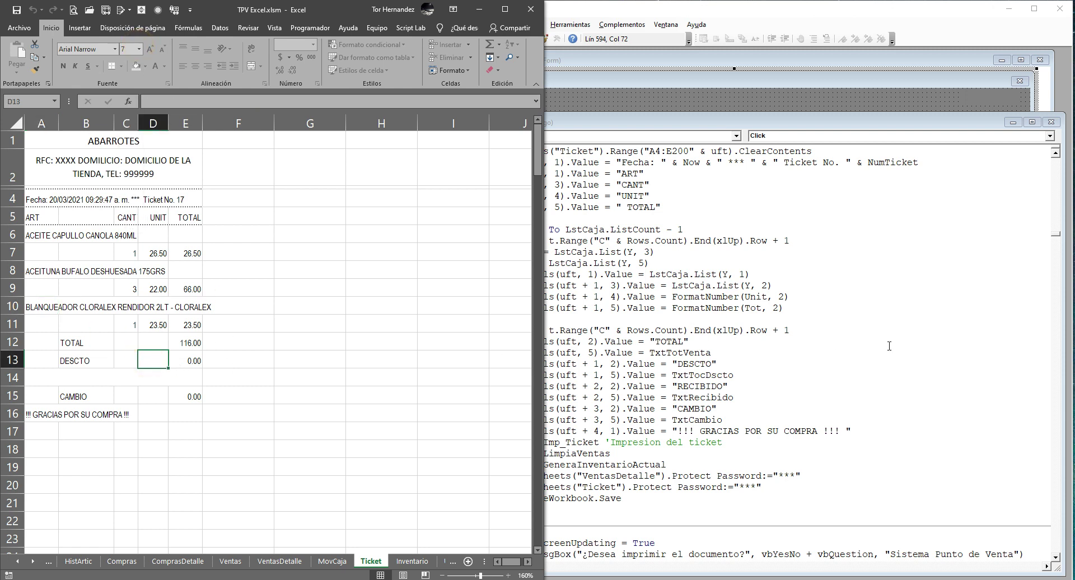
click(667, 331)
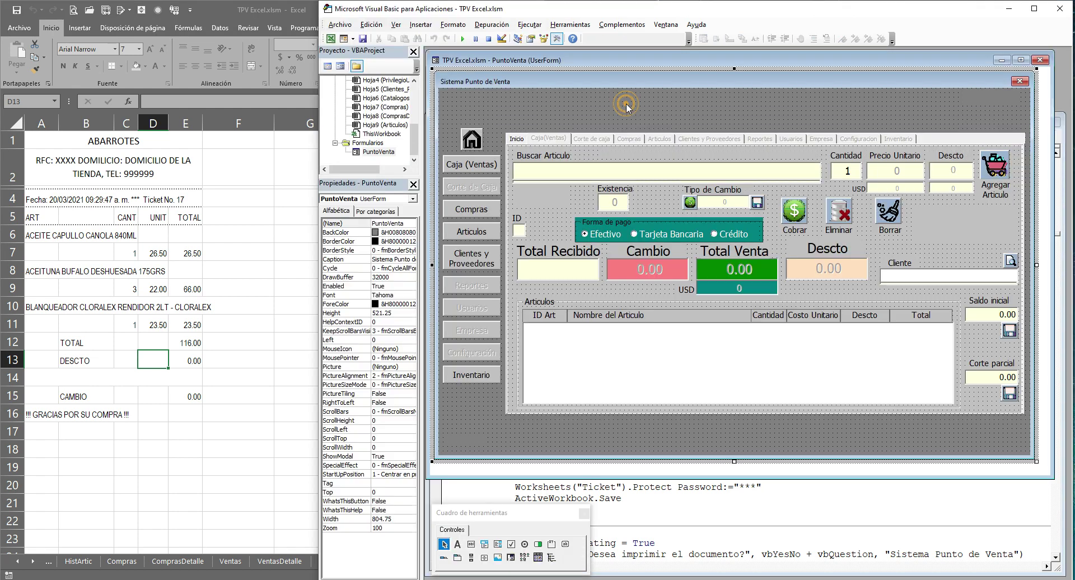
View the PuntoVenta form's Inventario page in the designer, then run the form.
click(626, 104)
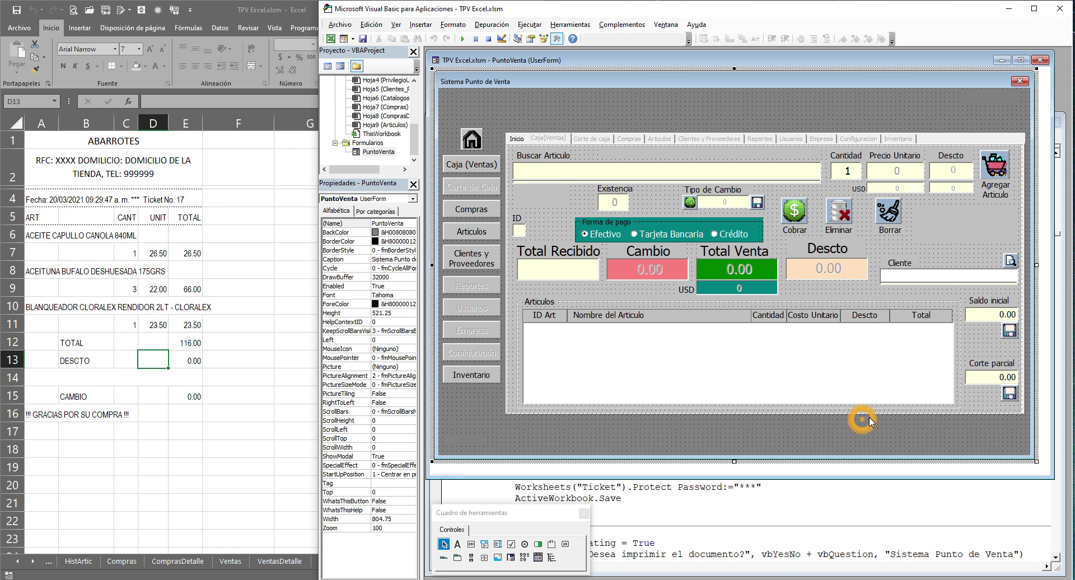
click(881, 241)
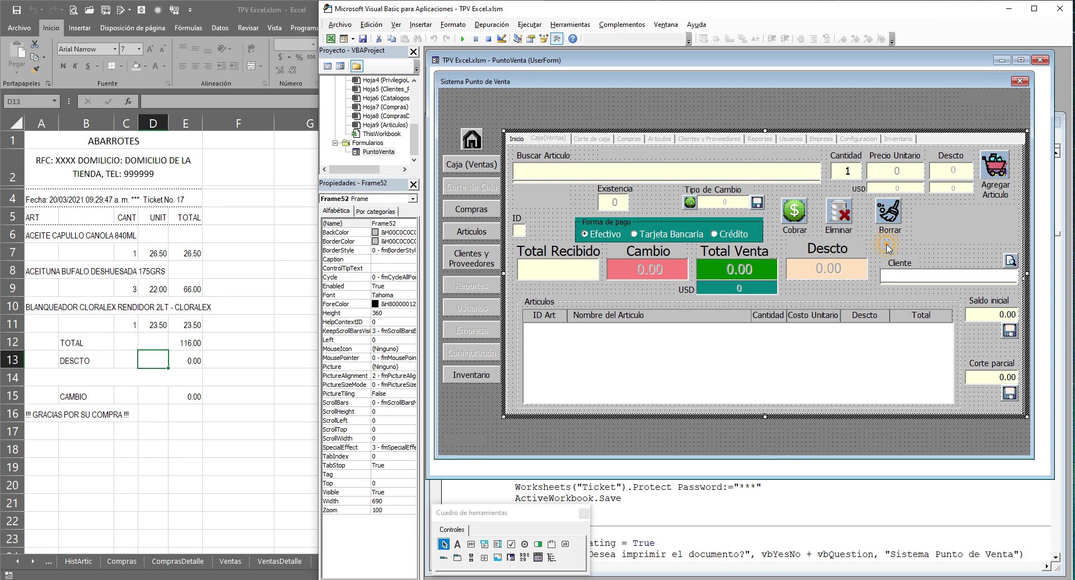
click(475, 379)
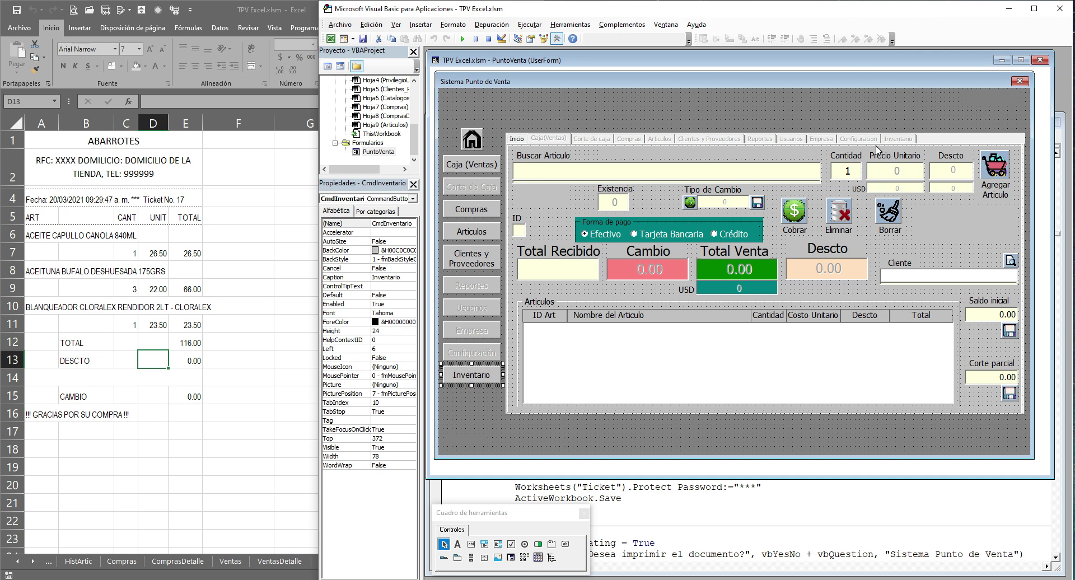
click(896, 140)
click(841, 115)
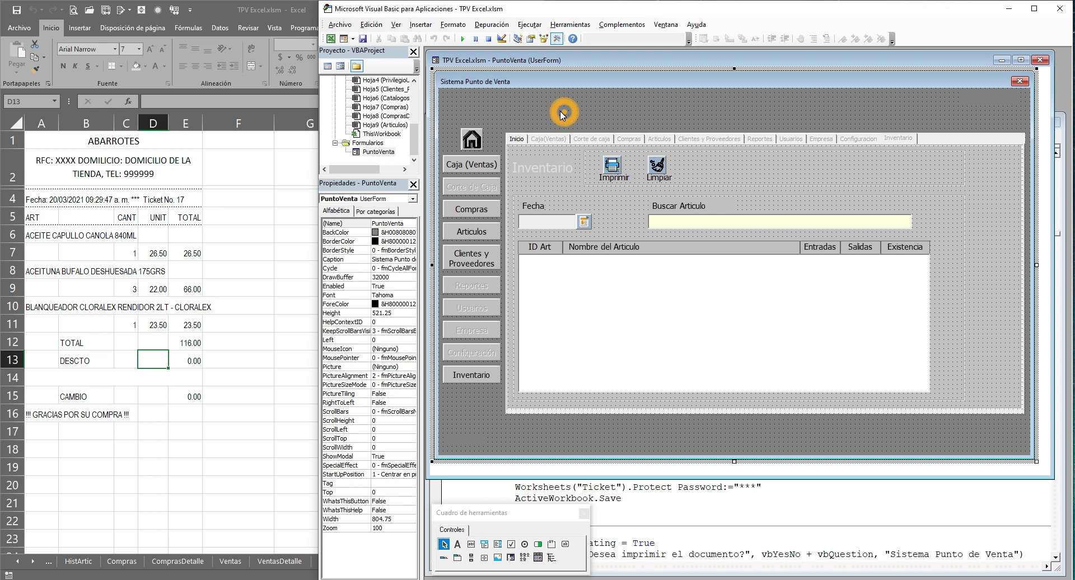
click(462, 39)
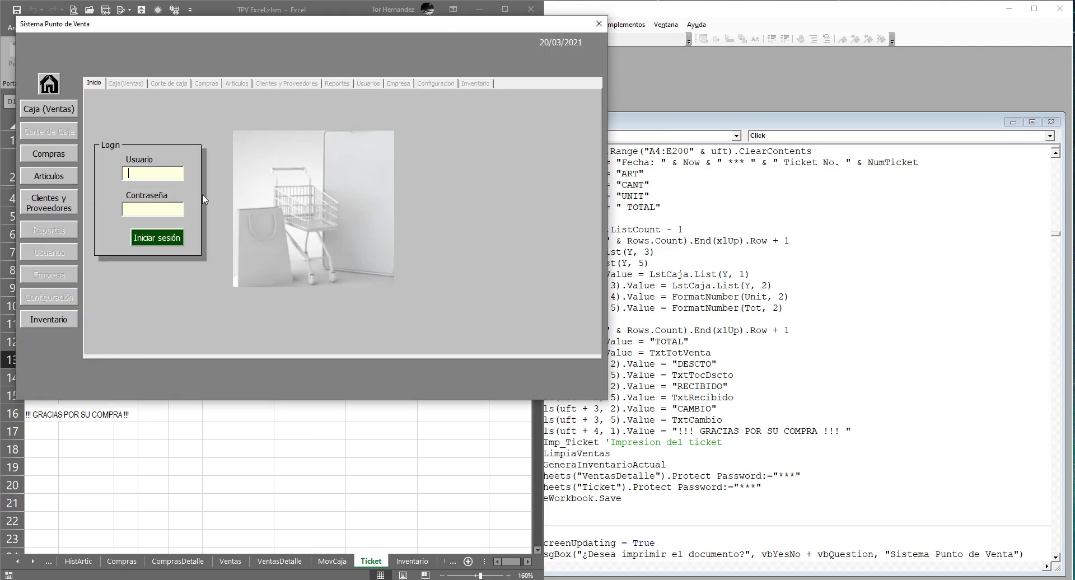
Inspect the CREMA CAMPBELLS and ACEITE CAPULLO CANOLA 840ML inventory rows, then close the form.
click(61, 323)
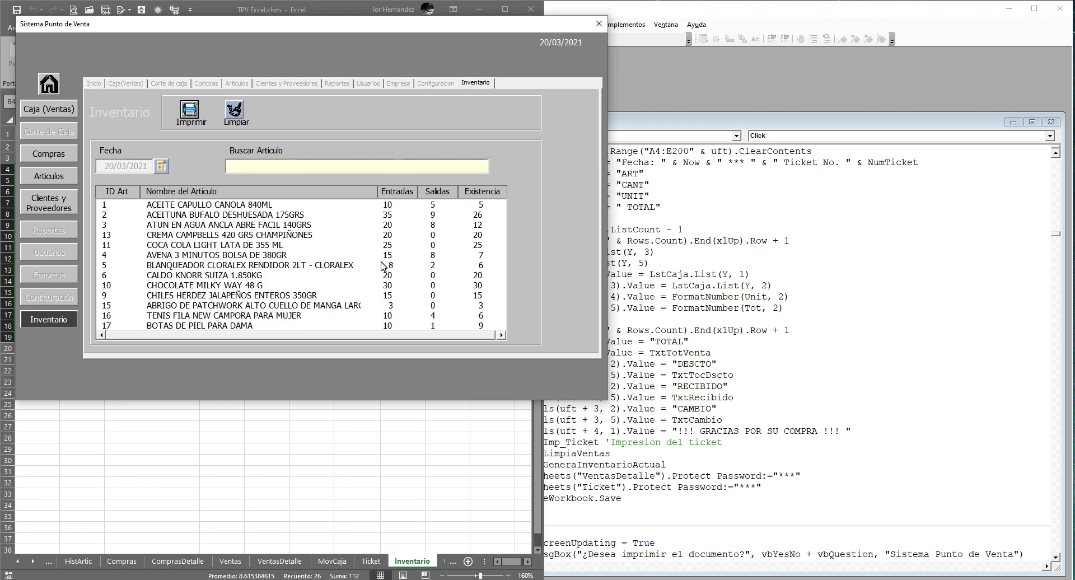
click(390, 236)
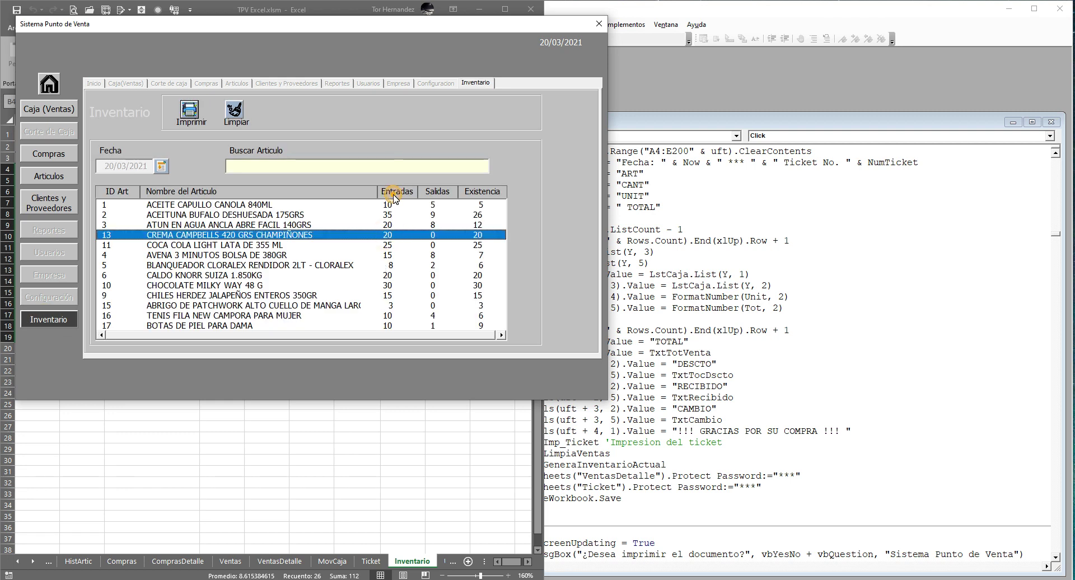
click(388, 206)
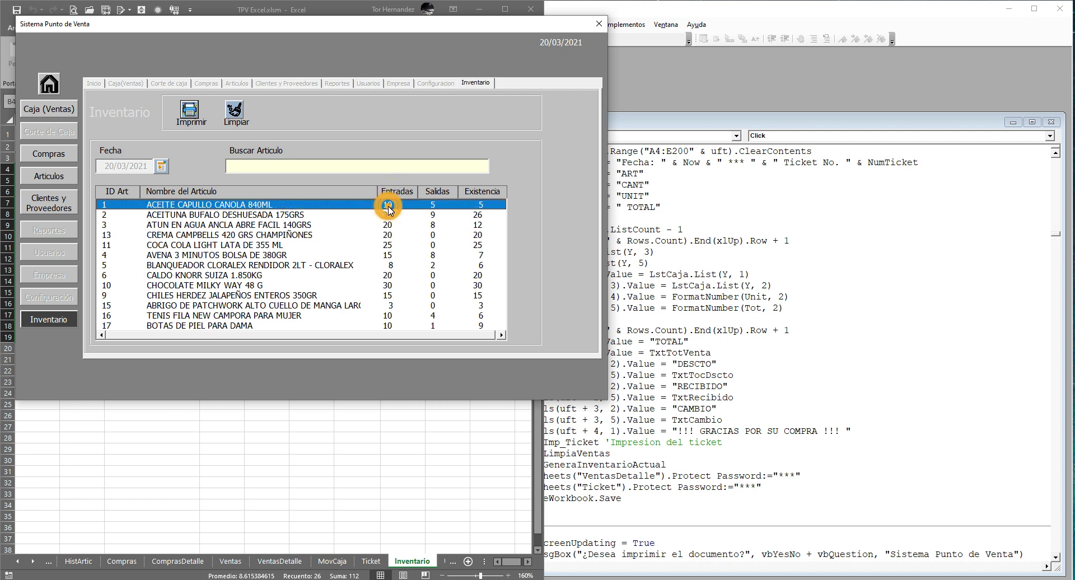
click(437, 205)
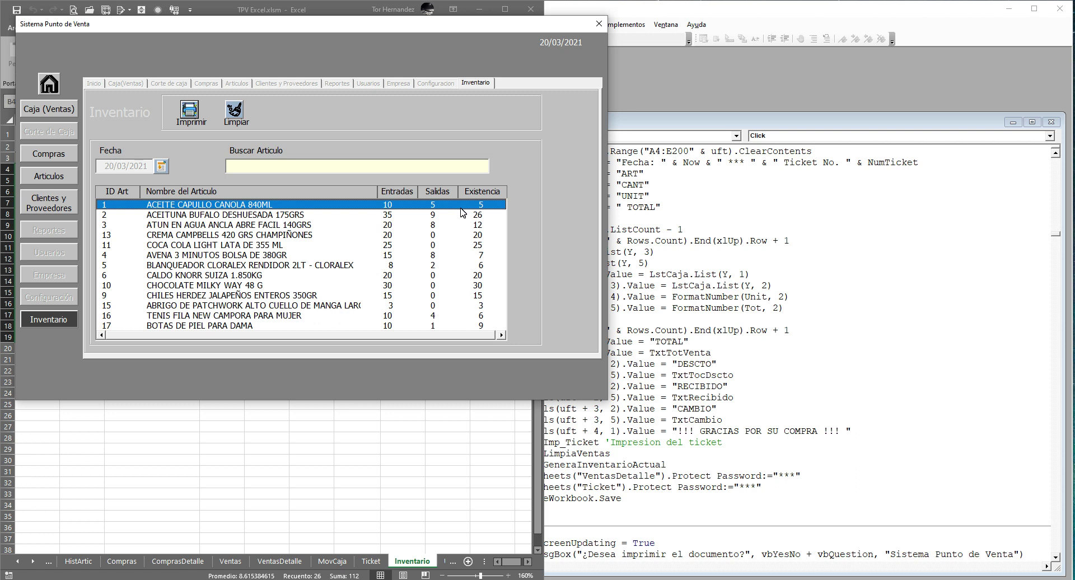
click(598, 24)
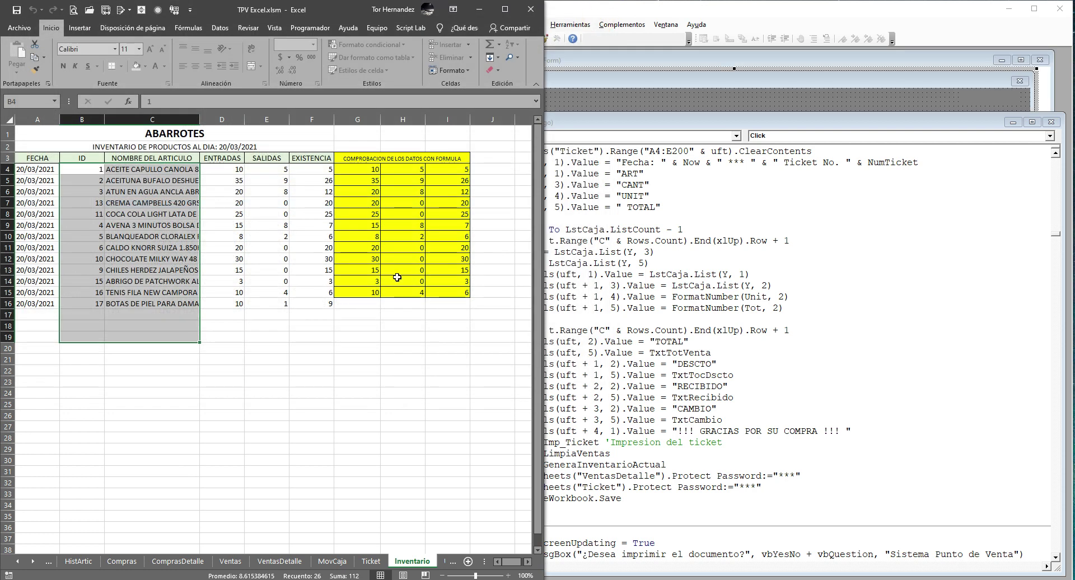
Inspect G13, F5, and the check range G4:I14 against the entries, sales and stock figures.
click(357, 271)
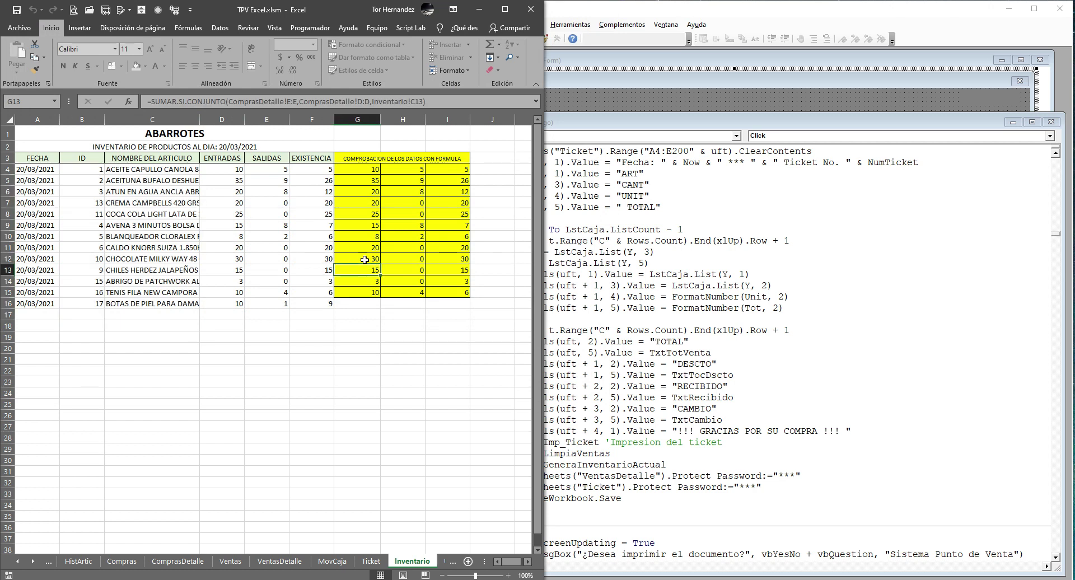
click(313, 178)
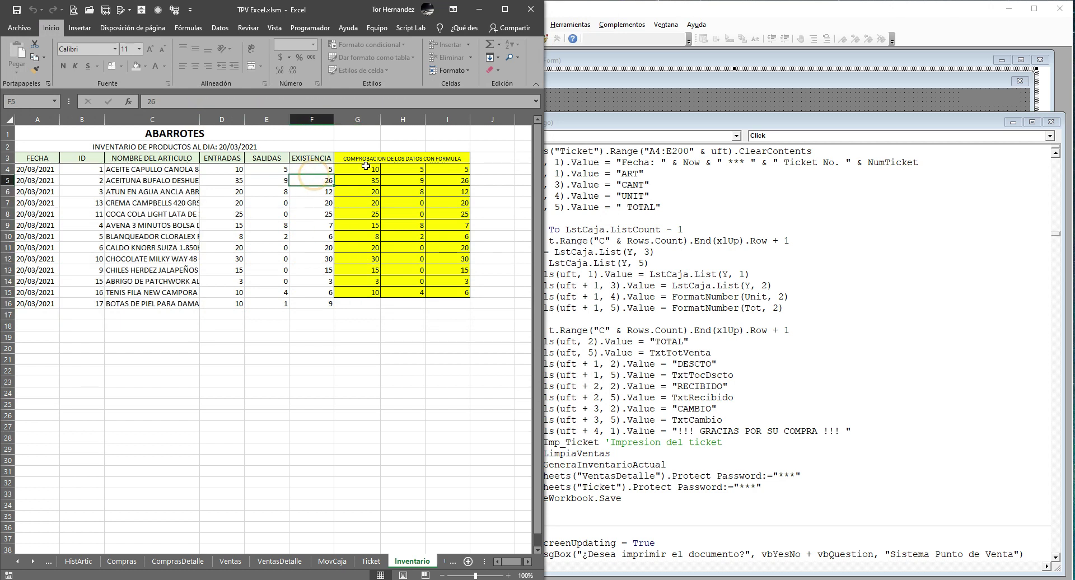
drag(366, 166, 431, 281)
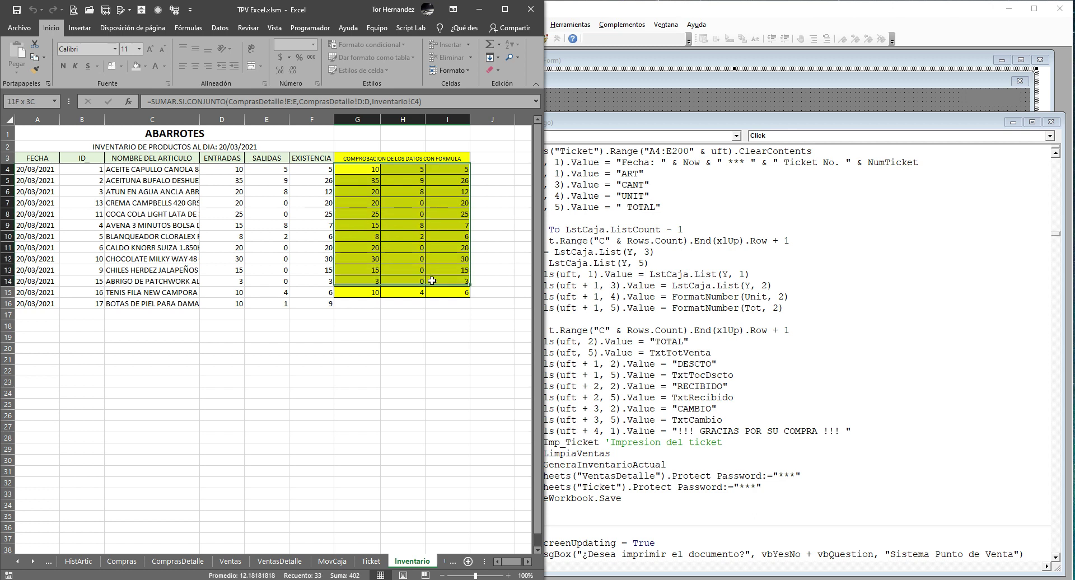
mouse_move(231, 168)
mouse_down()
mouse_move(330, 181)
mouse_move(318, 309)
mouse_up()
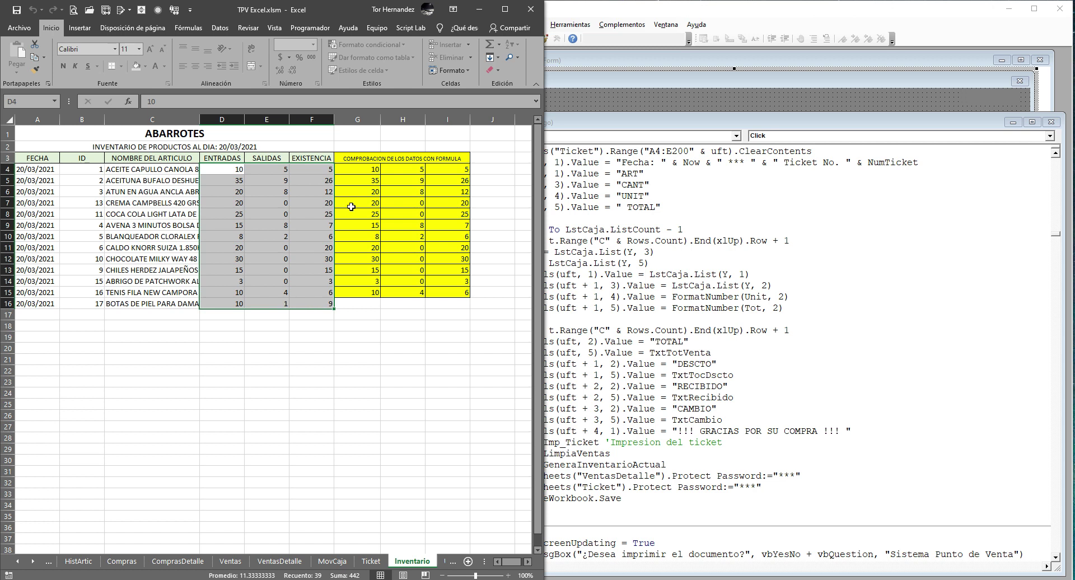
Compare D4, D5, E4, E5, F4 and F7 with the G4 and H4 sum formulas.
click(355, 168)
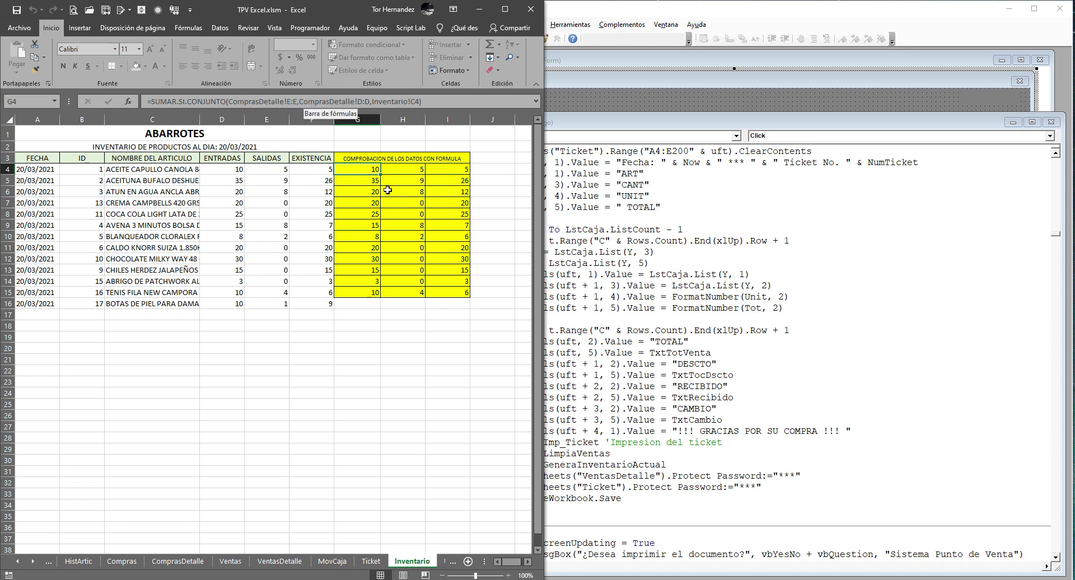
click(239, 170)
click(245, 183)
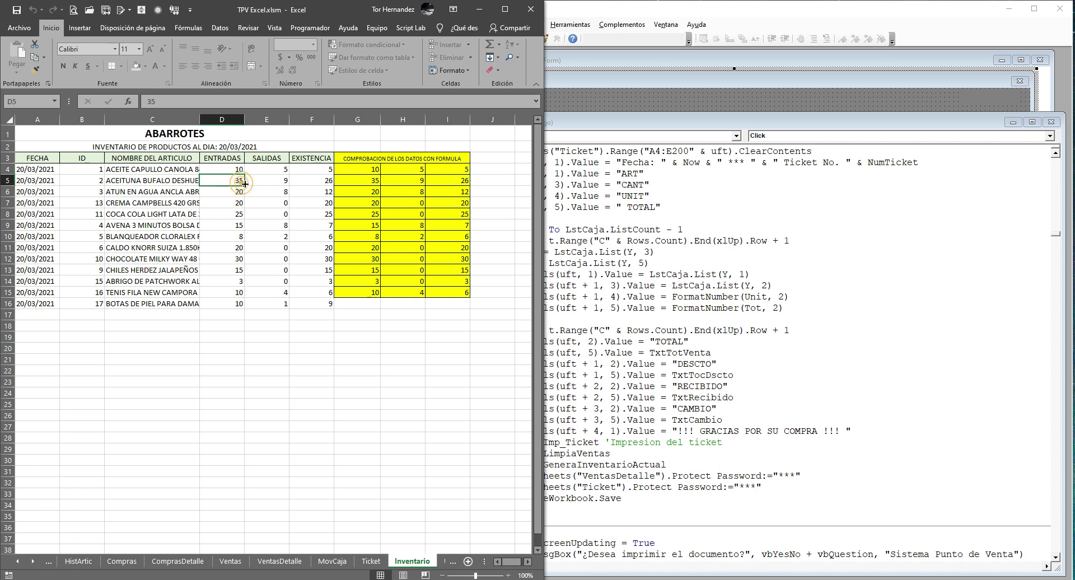
click(283, 183)
click(282, 170)
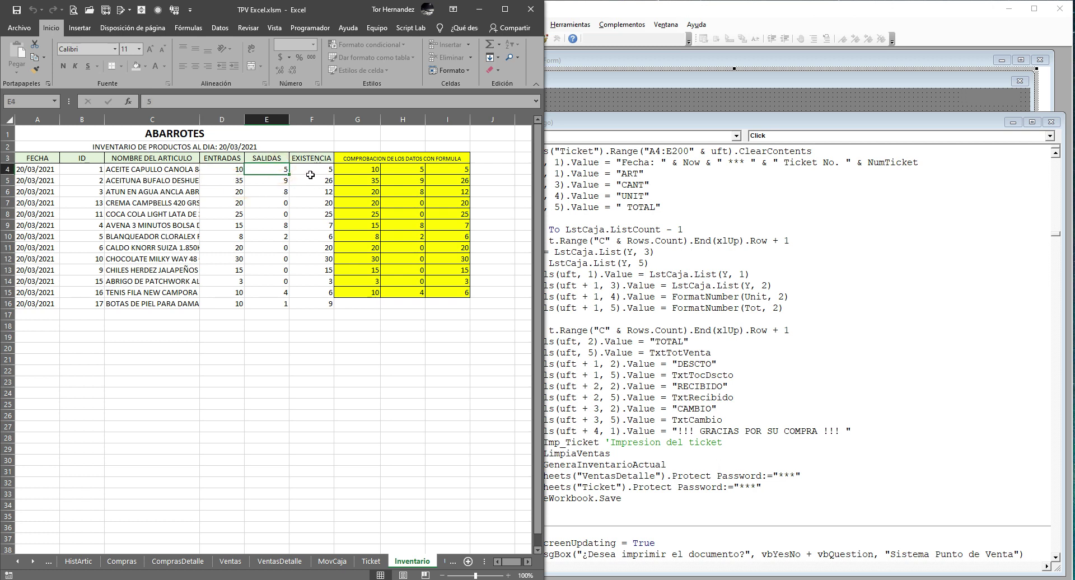
click(311, 170)
click(316, 203)
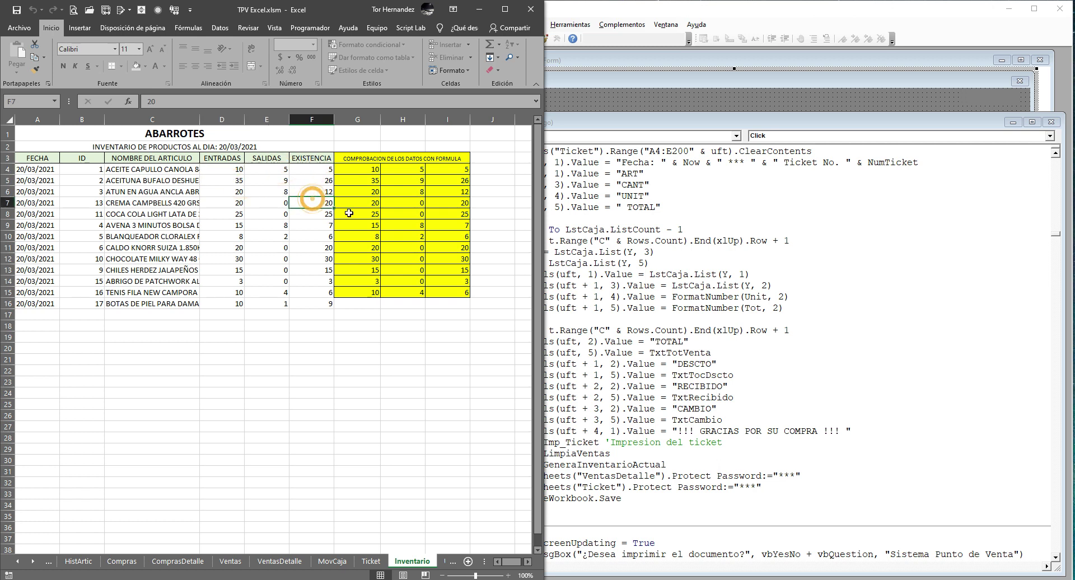
click(369, 170)
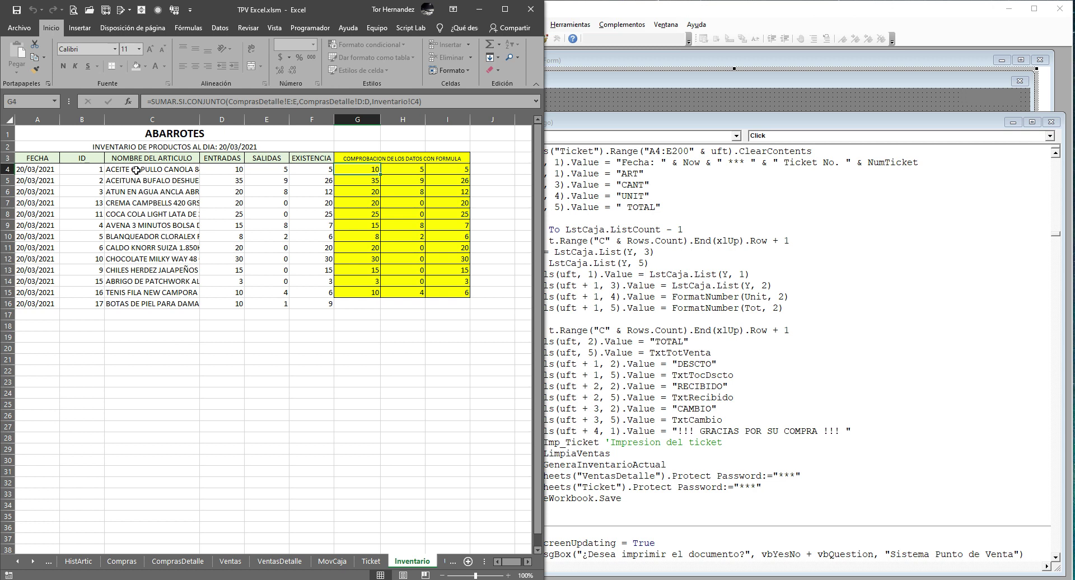
click(400, 169)
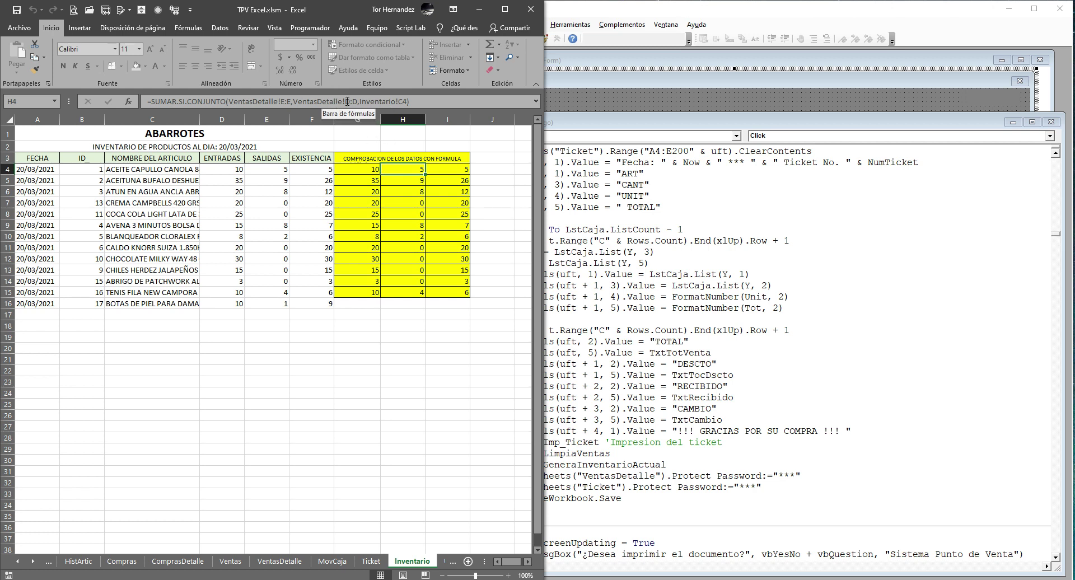
Dismiss the protected-sheet warning and review the I4, G4 and H4 formulas against F4.
click(318, 102)
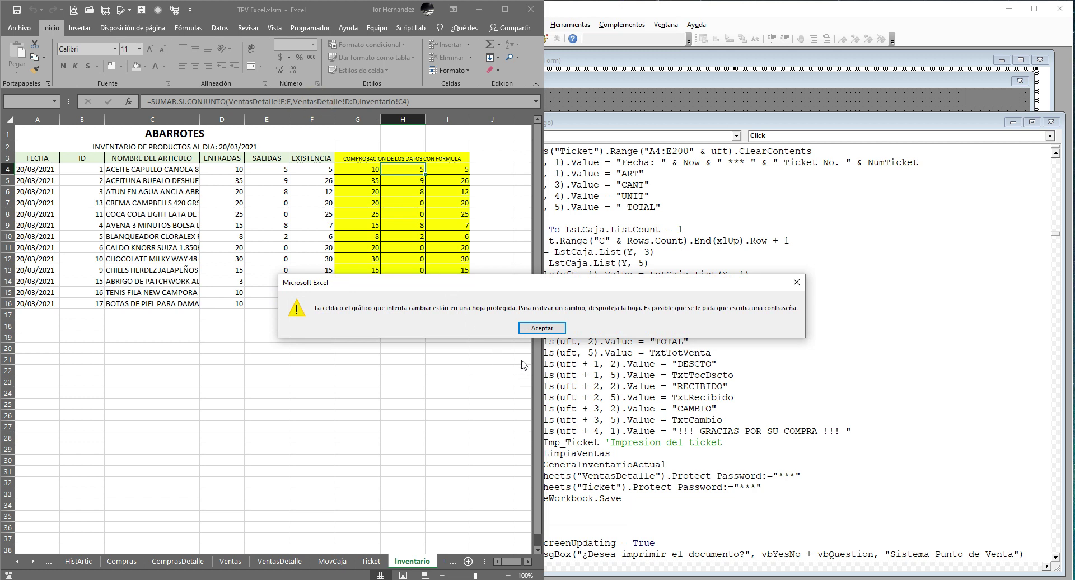
key(Return)
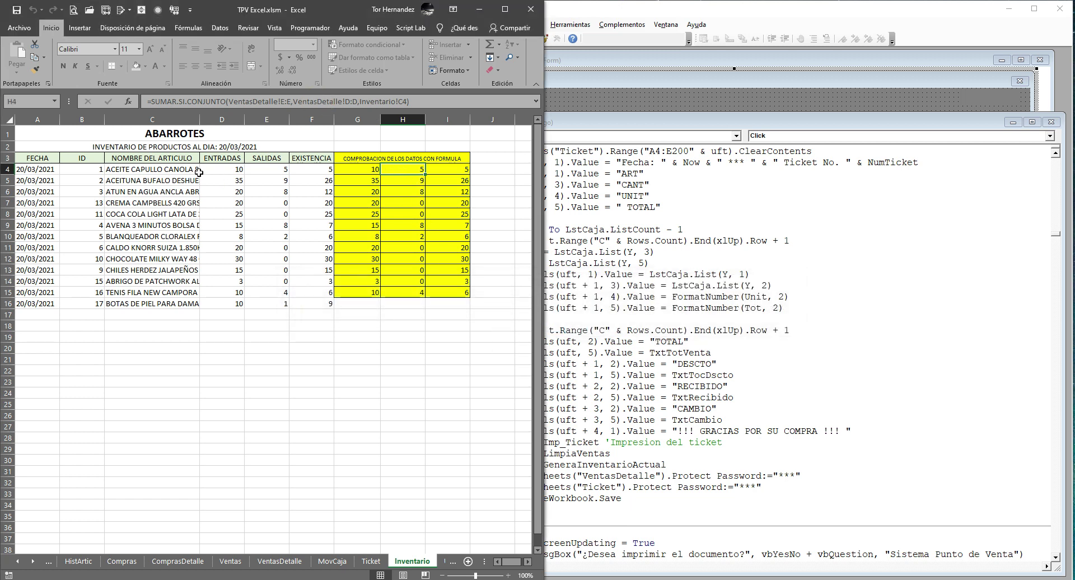
click(458, 169)
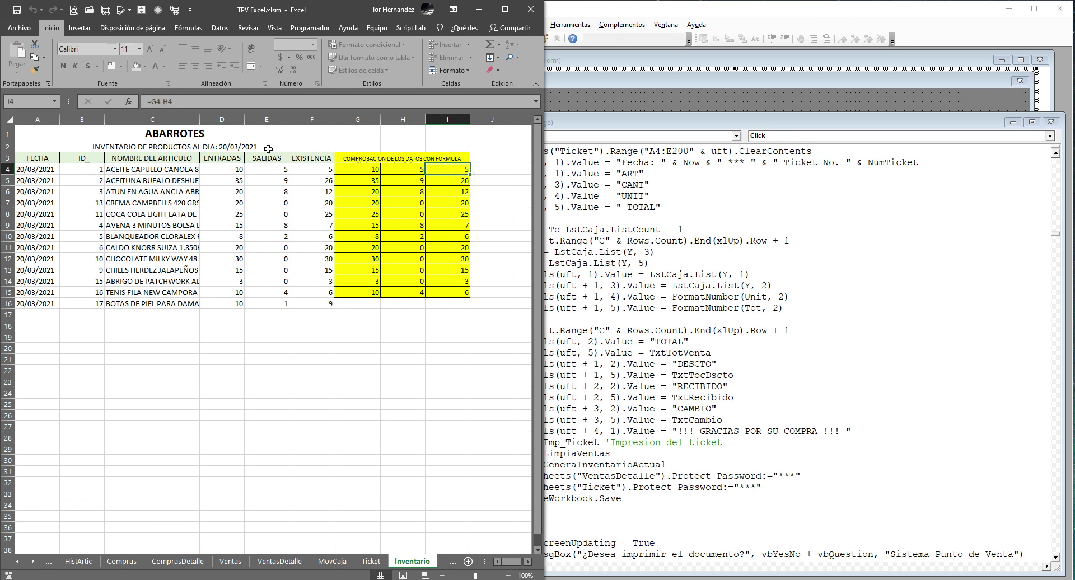
click(369, 170)
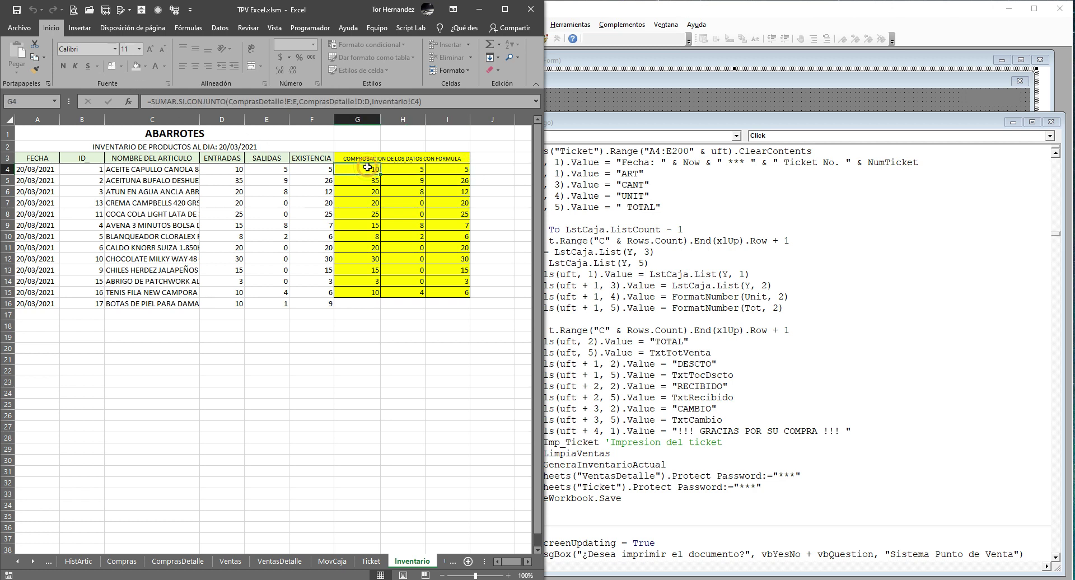
click(417, 173)
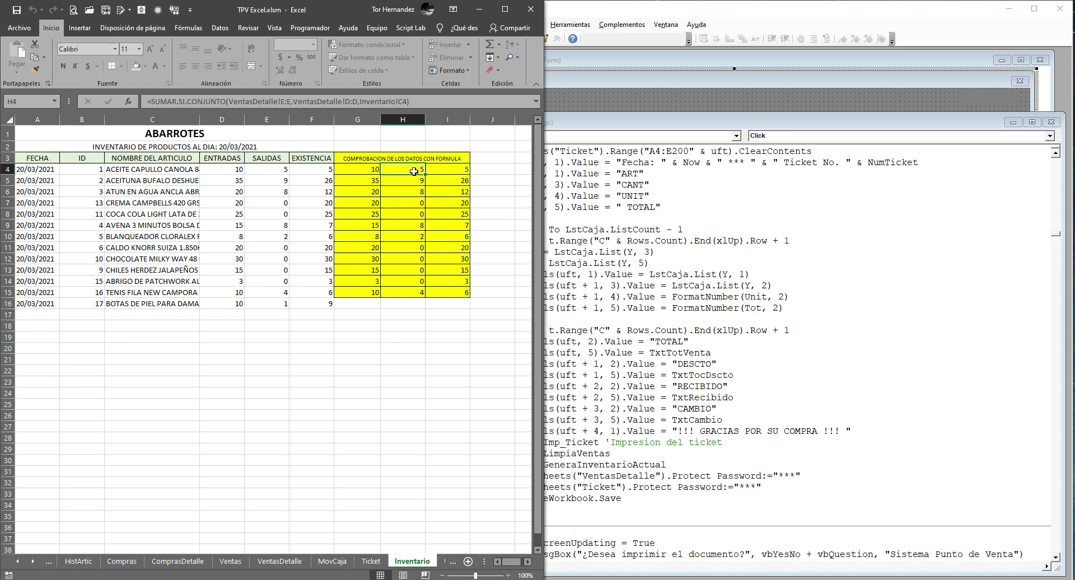
click(311, 169)
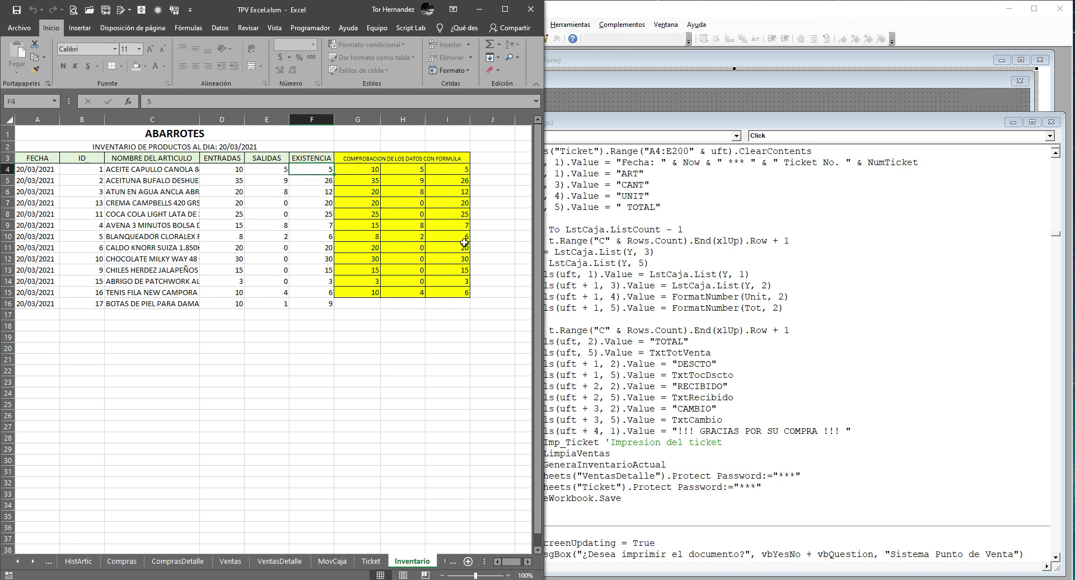
Step down the stock column to F15, then return to the PuntoVenta form designer.
key(Down)
key(Down)
key(Down)
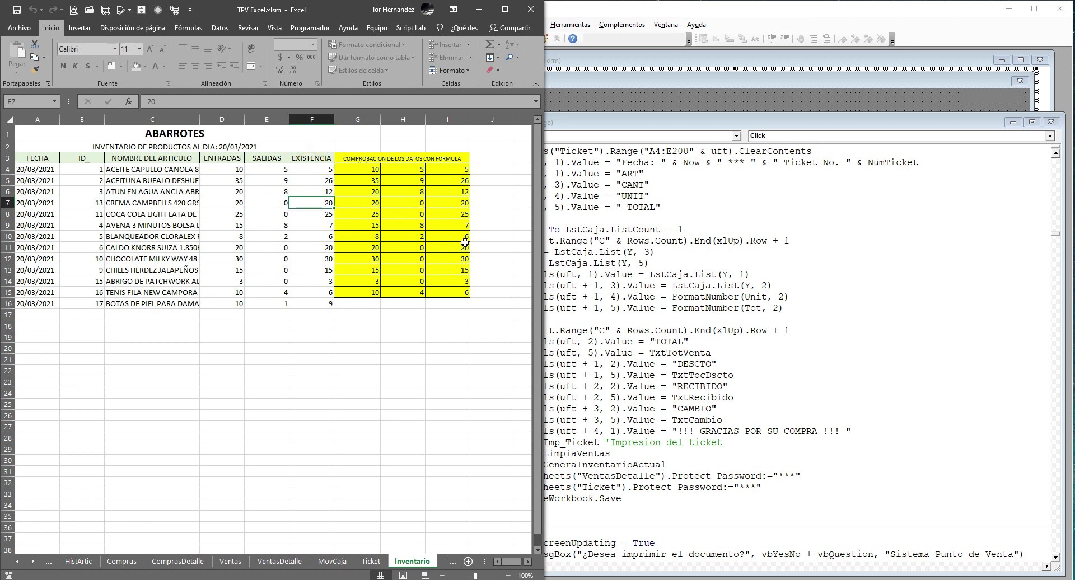
key(Down)
key(Down)
key(Down)
key(Down)
key(Right)
key(Right)
key(Right)
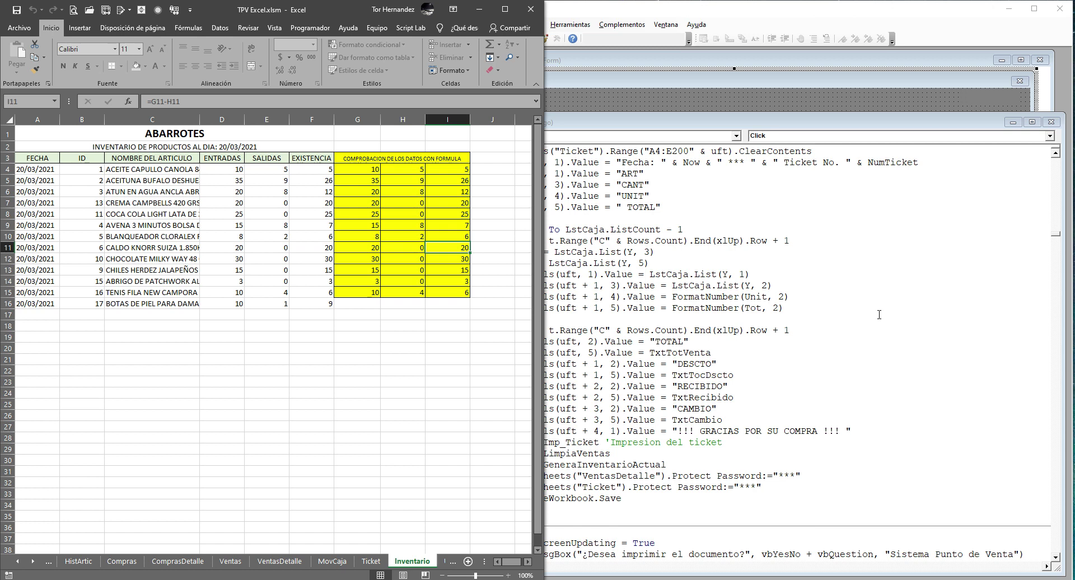
key(Left)
key(Left)
key(Left)
key(Down)
key(Down)
key(Down)
key(Down)
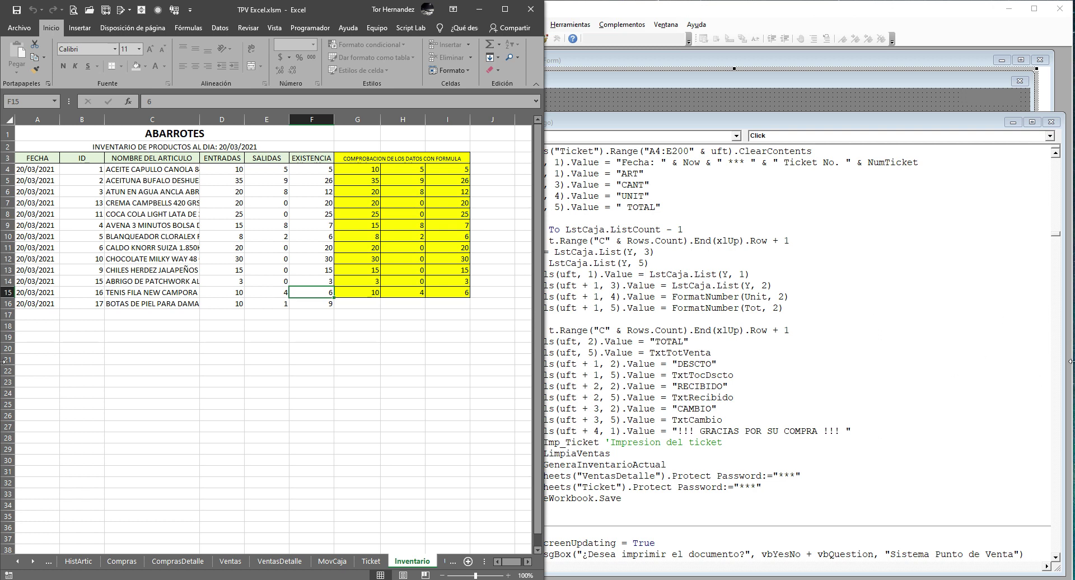
click(671, 98)
click(473, 101)
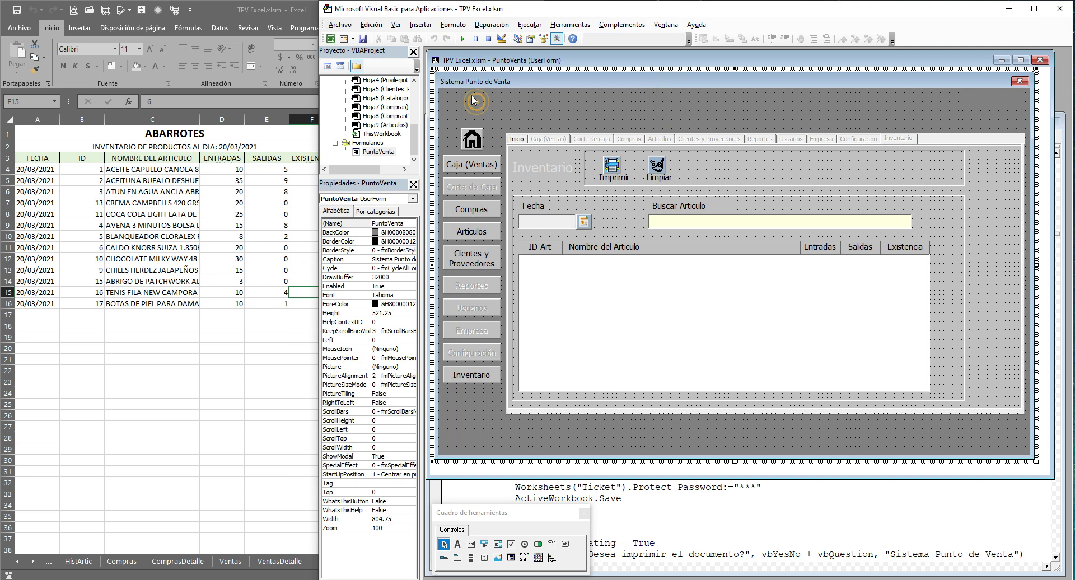
Run the form and pick AVENA 3 MINUTOS BOLSA DE 380GR on the sales page.
click(462, 39)
click(54, 116)
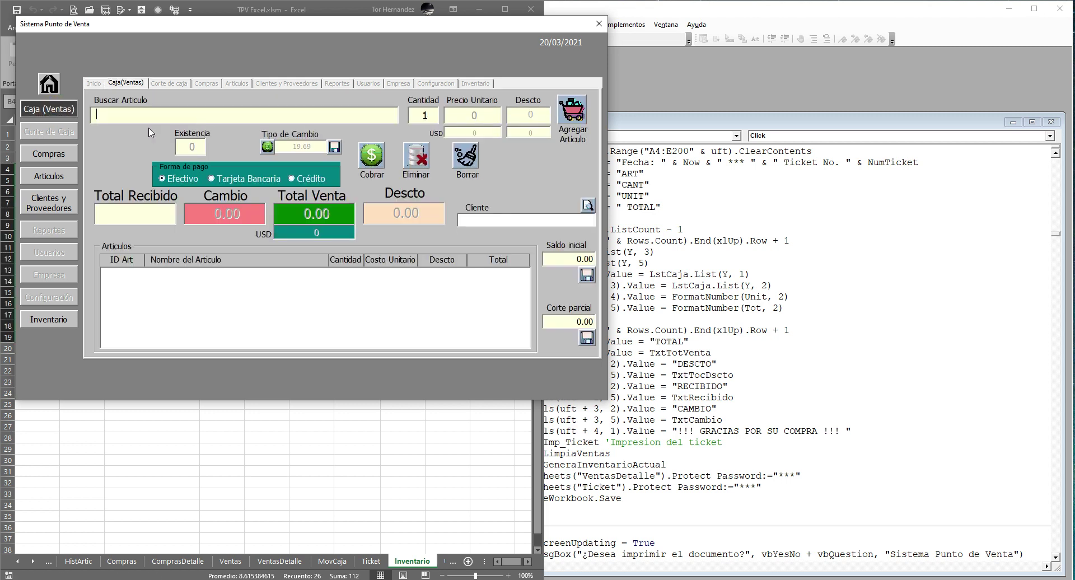
click(139, 116)
text(A)
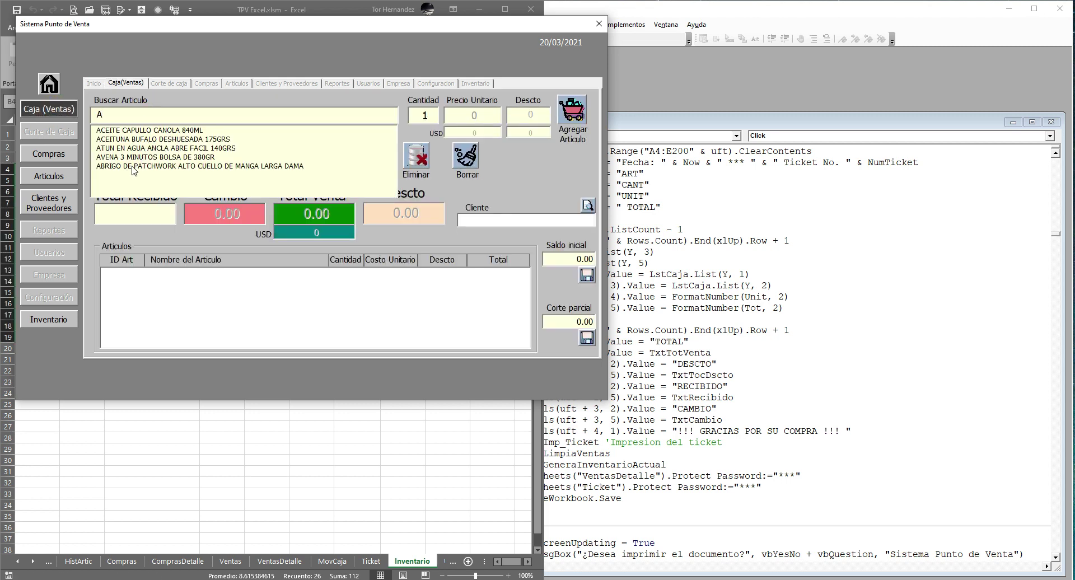
click(133, 158)
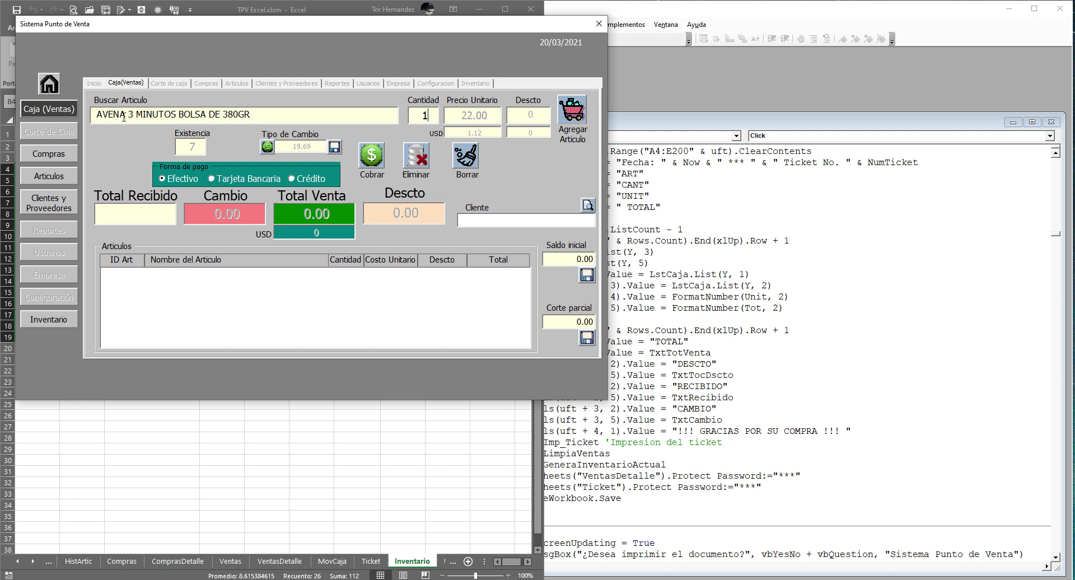
Add 3 AVENA bags to the sale and select its line in the list.
drag(433, 115, 406, 122)
text(3)
click(563, 109)
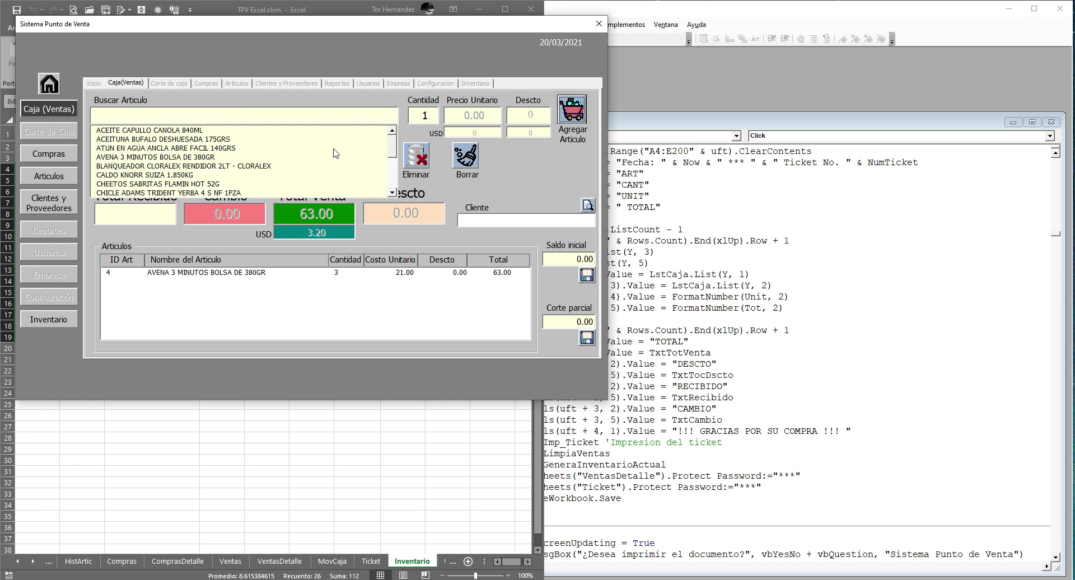
click(520, 168)
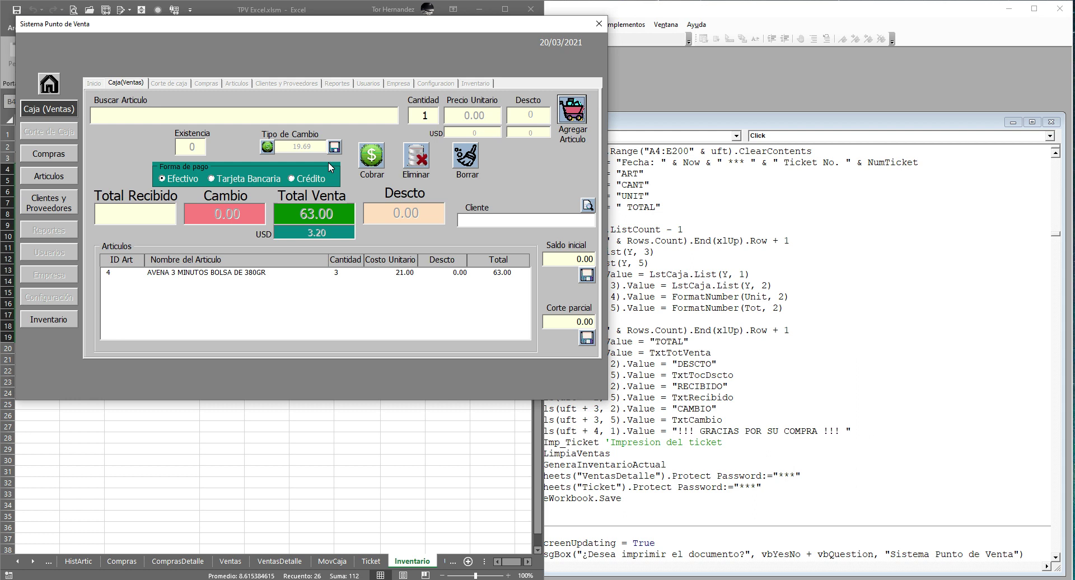
click(518, 160)
click(334, 274)
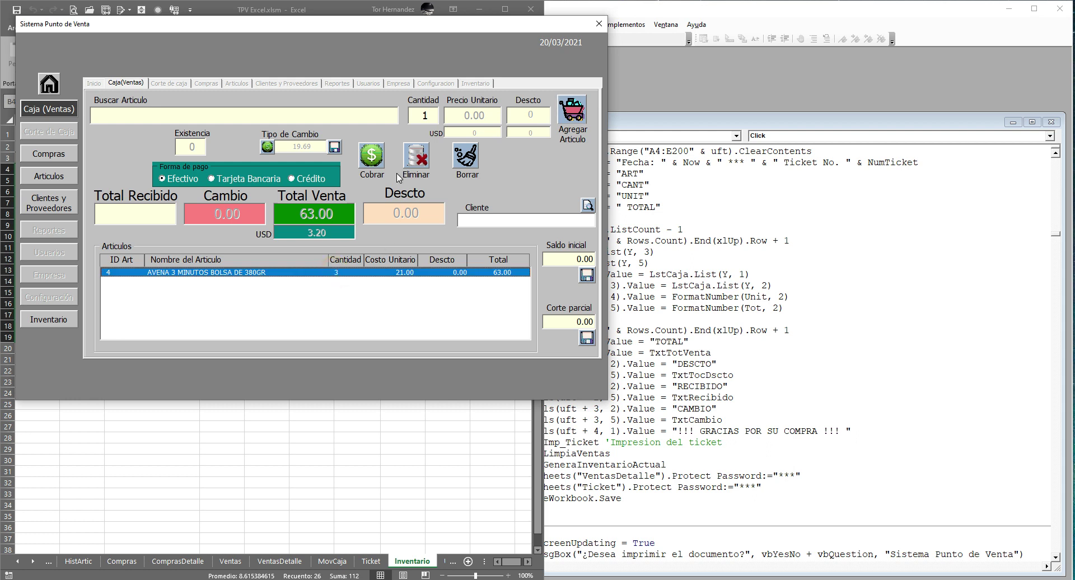
Charge the sale with 63 received after the amount-too-low warning, declining the ticket print.
click(372, 155)
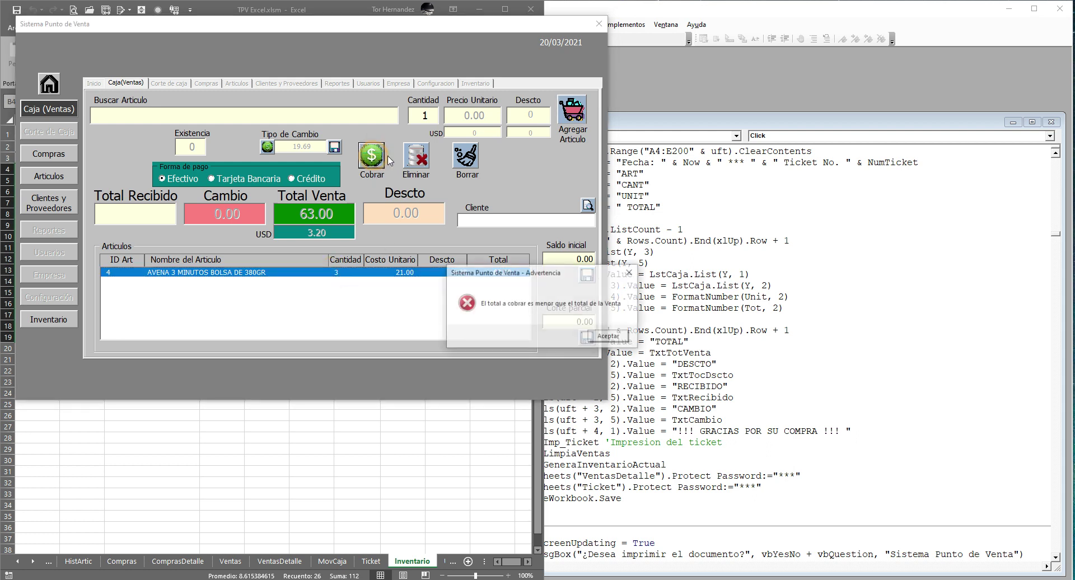
click(609, 336)
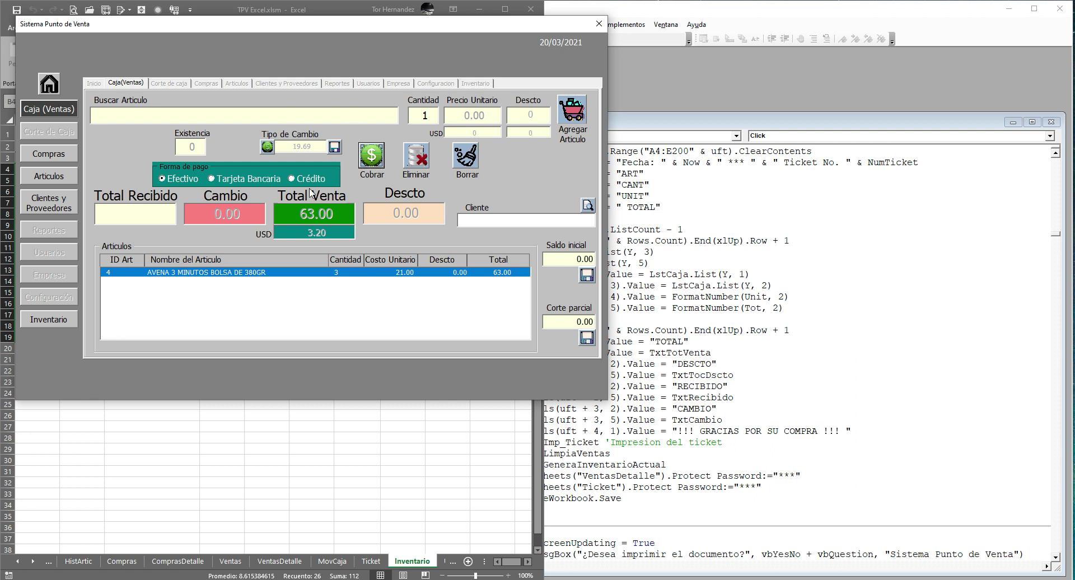
click(139, 212)
text(63)
click(371, 159)
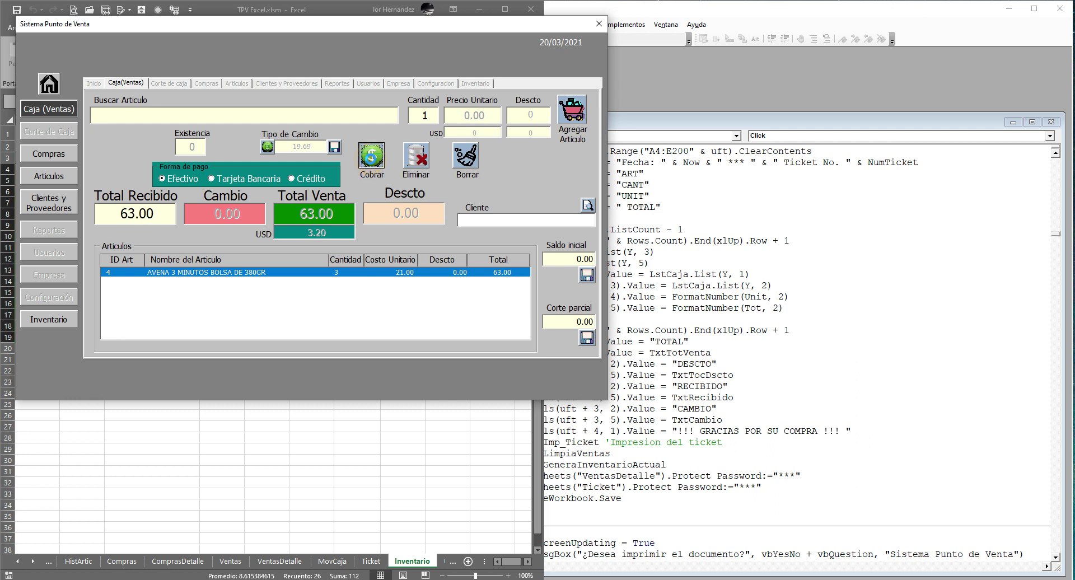
click(582, 337)
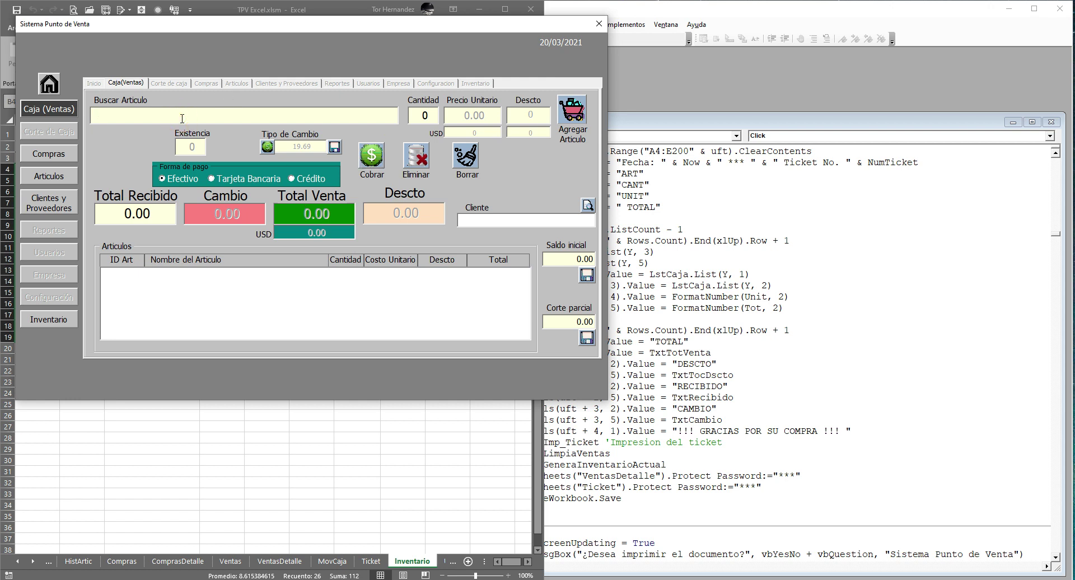
Look up AVENA 3 MINUTOS BOLSA DE 380GR, then show its stock on the Inventario page.
text(A)
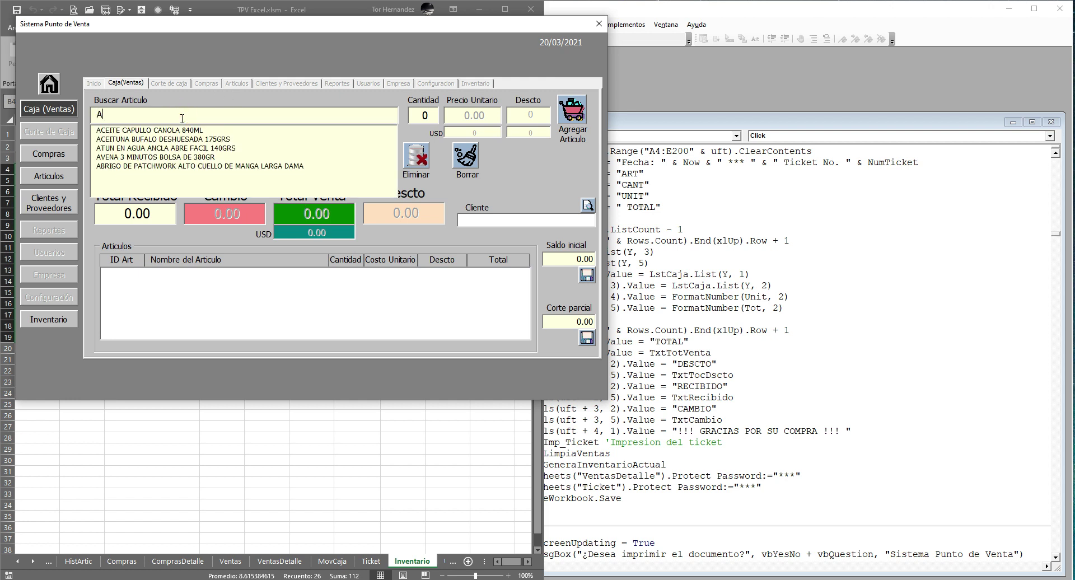
click(121, 158)
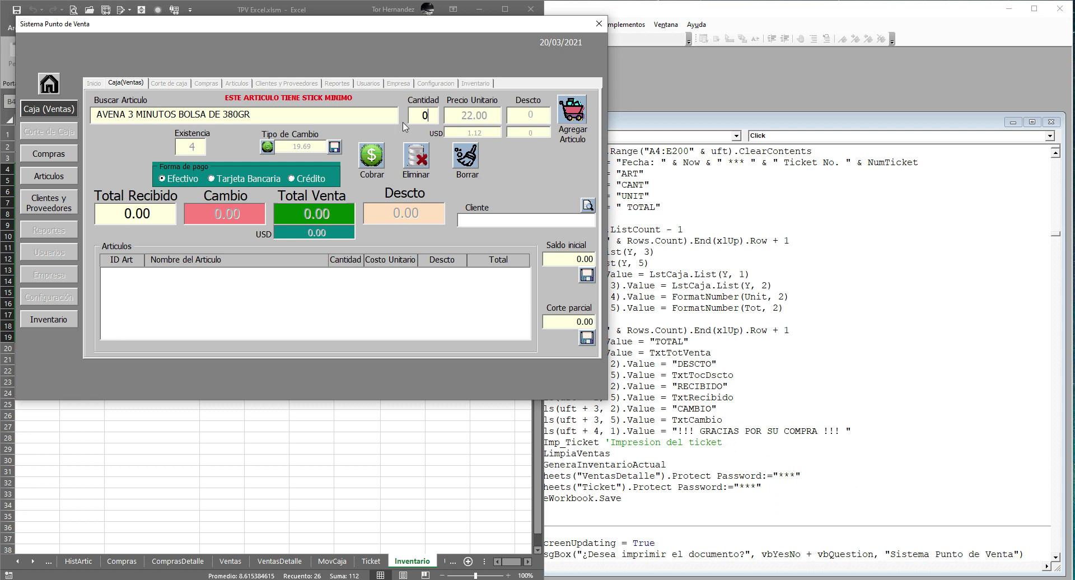
click(49, 320)
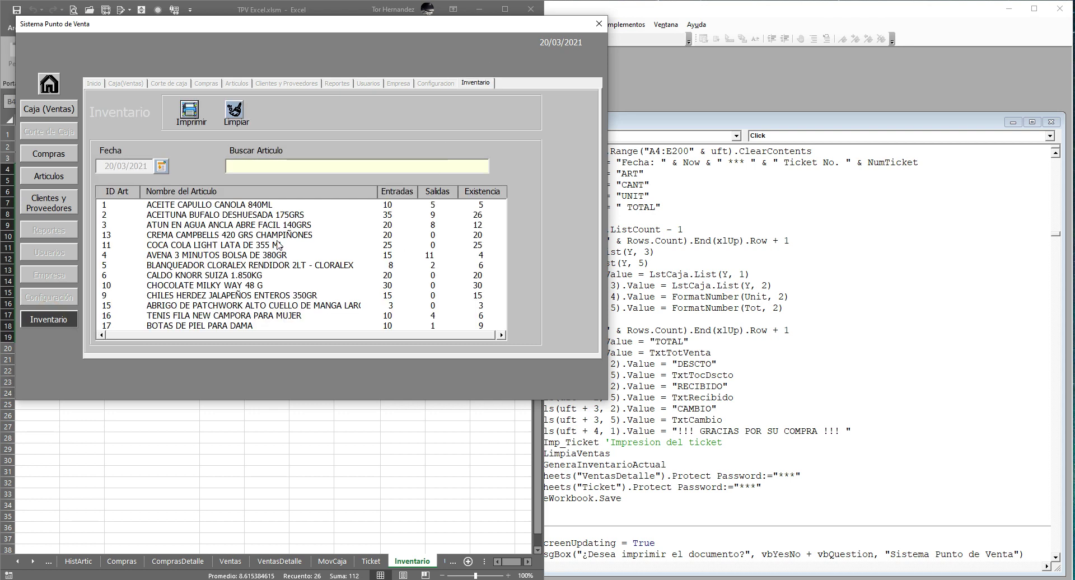
Check the AVENA row's stock, go back to Caja (Ventas), and close the form.
click(176, 256)
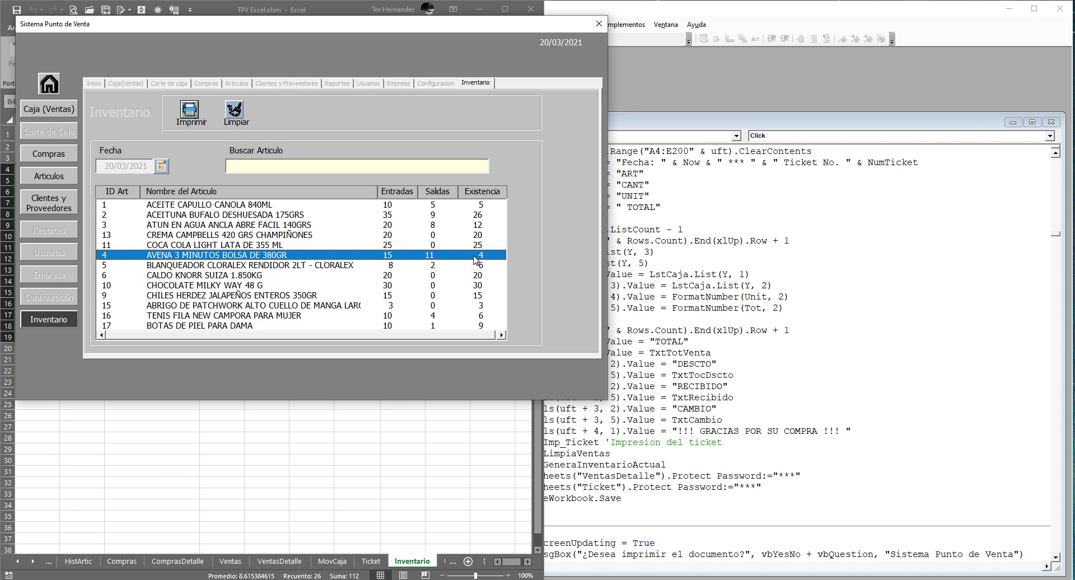
click(42, 114)
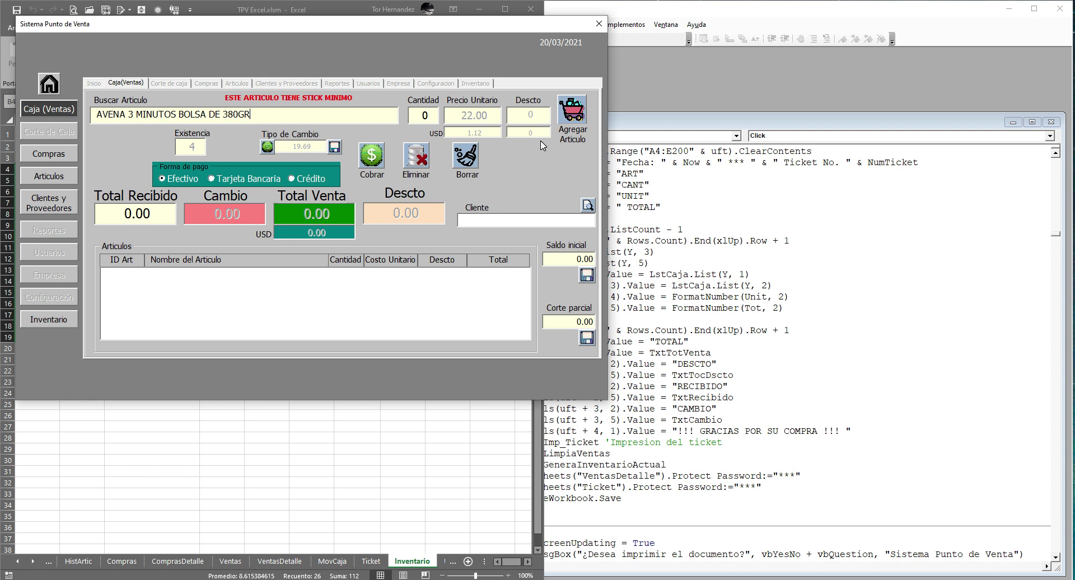
click(598, 24)
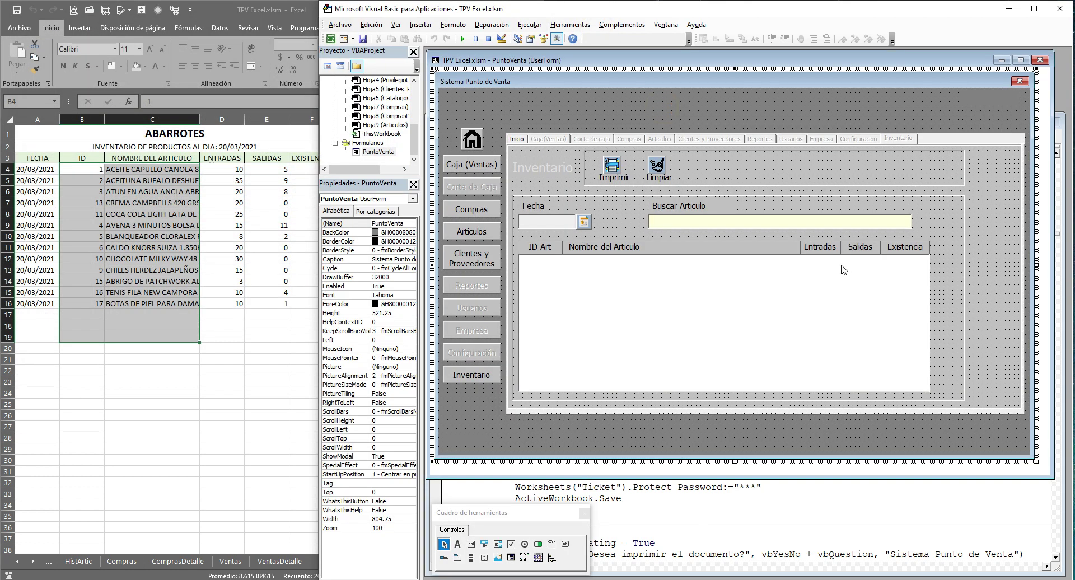
Open the Caja(Ventas) page and view the properties of Frame52 and TxtTipoCambio.
click(559, 140)
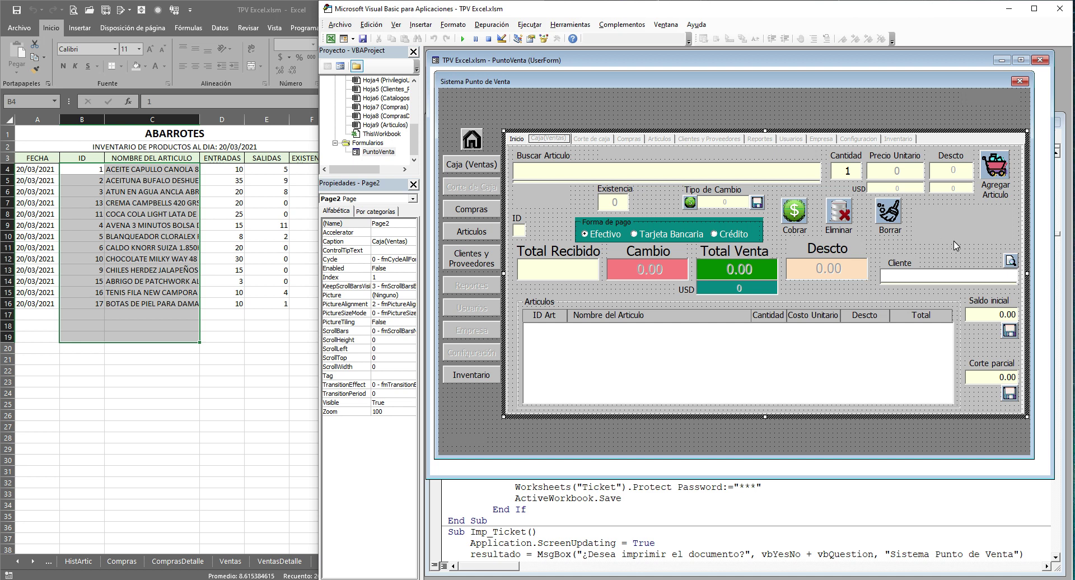
click(926, 249)
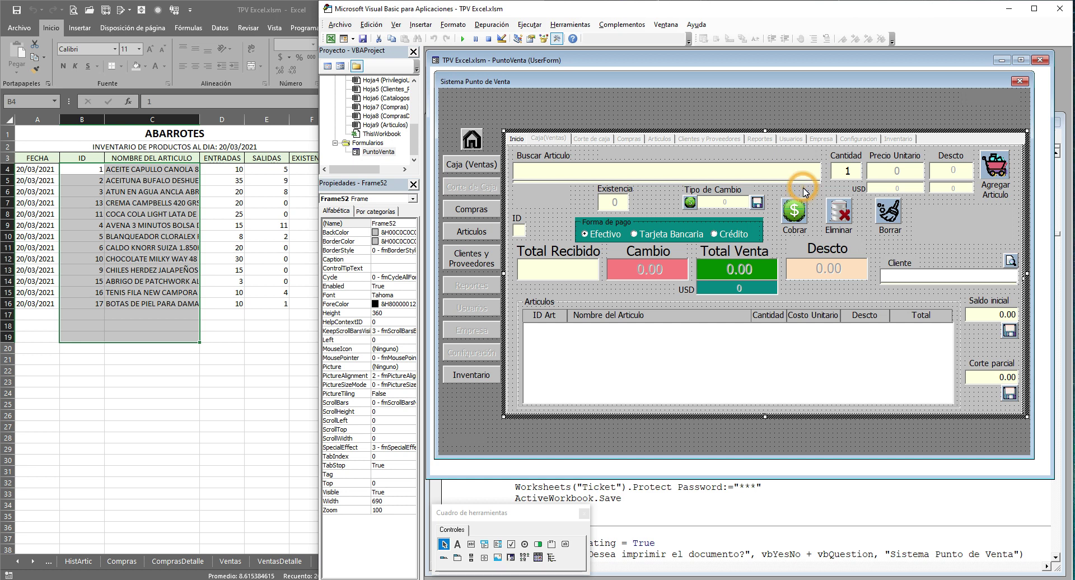
click(722, 204)
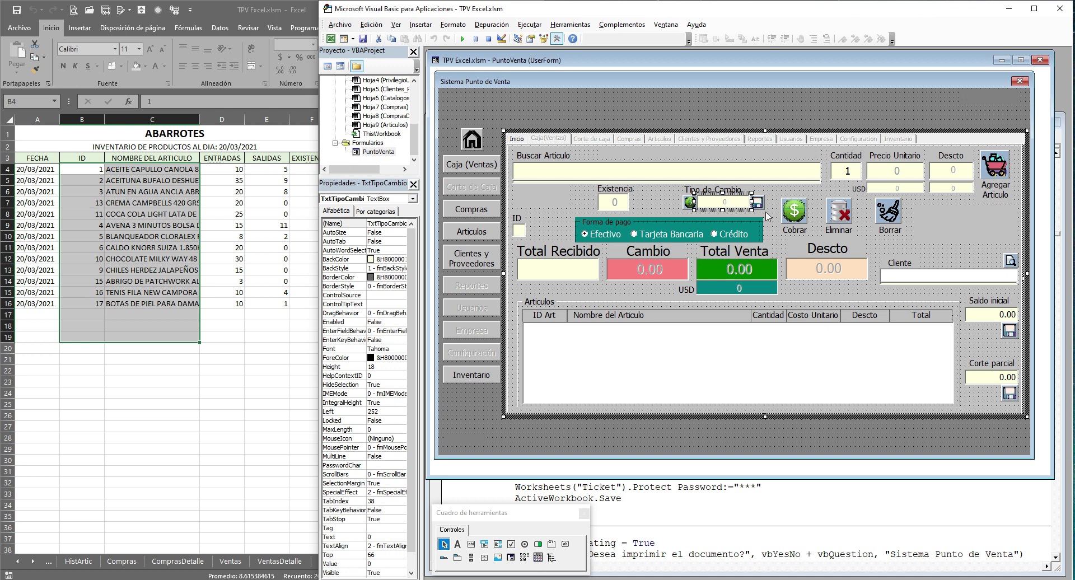
click(861, 221)
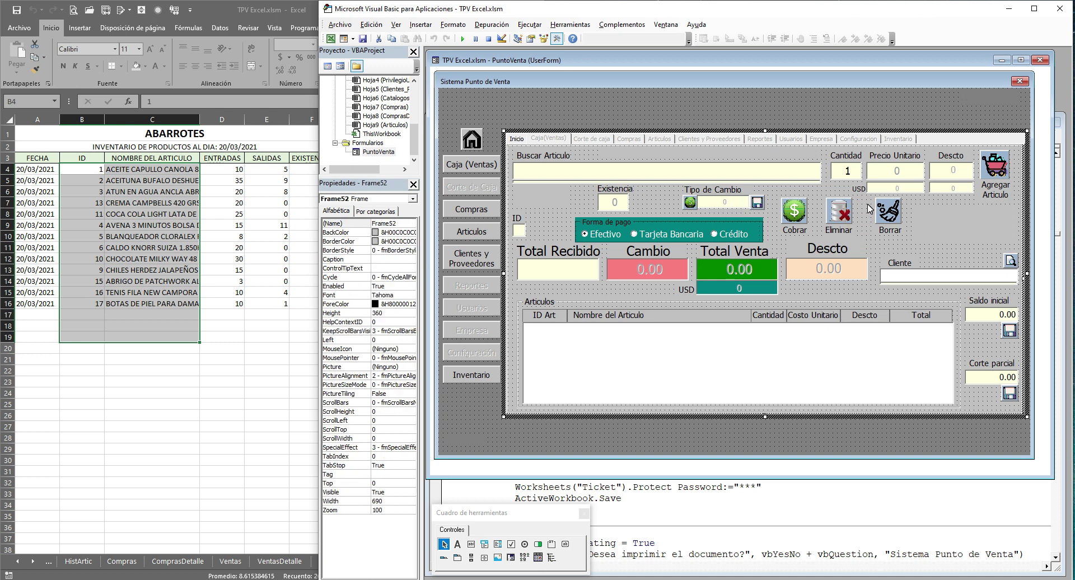
Browse the Corte de caja, Reportes, Empresa and Caja(Ventas) pages and select the whole form.
click(603, 140)
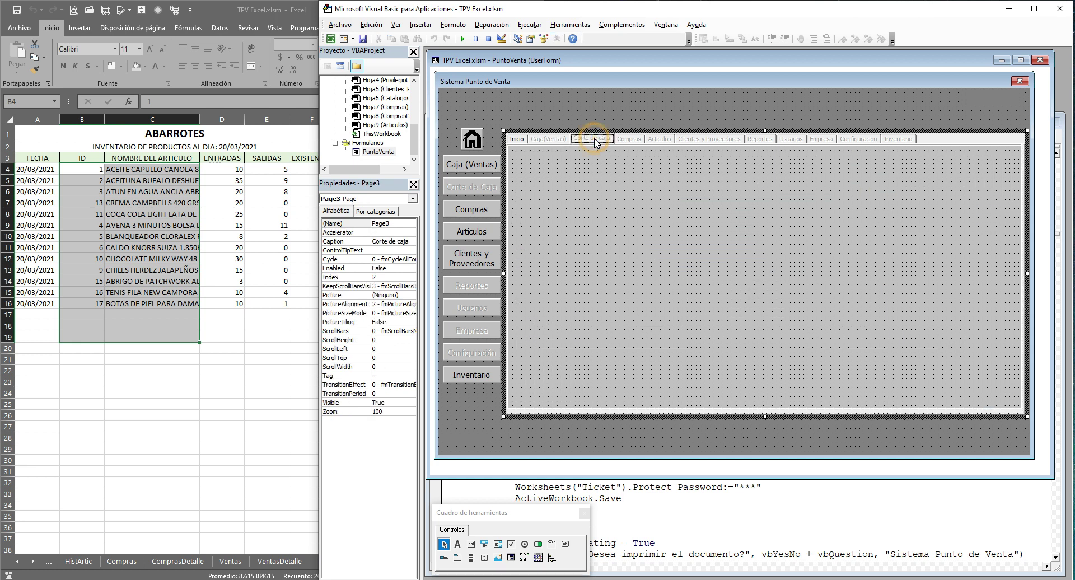
click(760, 139)
click(823, 139)
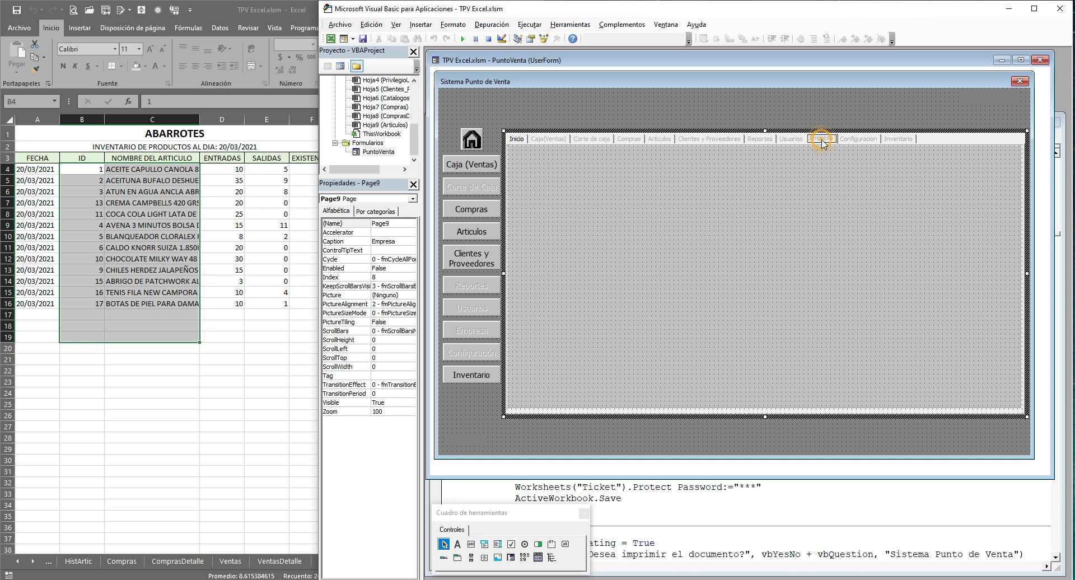
click(592, 139)
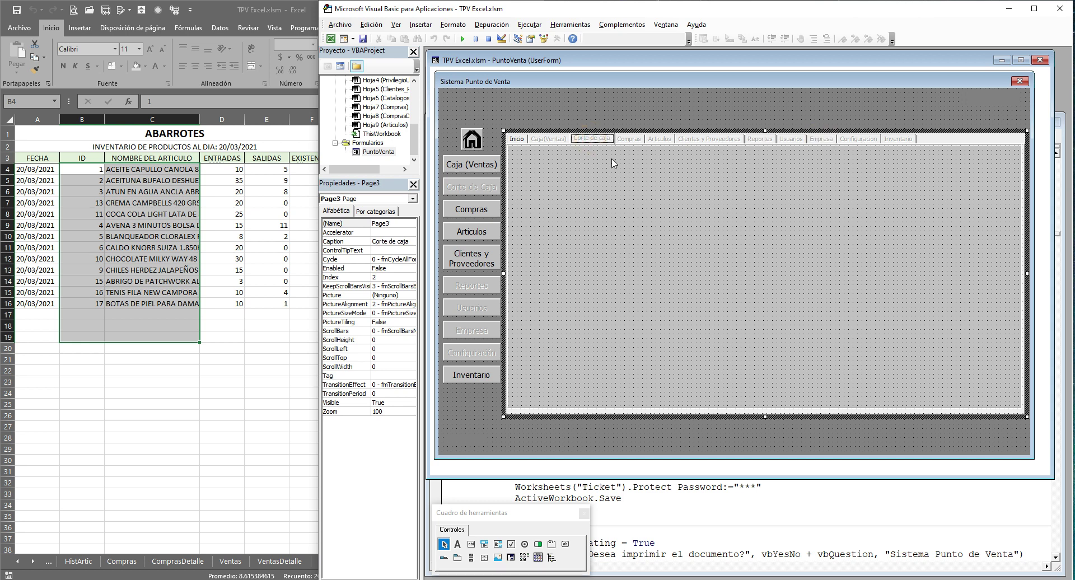
click(472, 405)
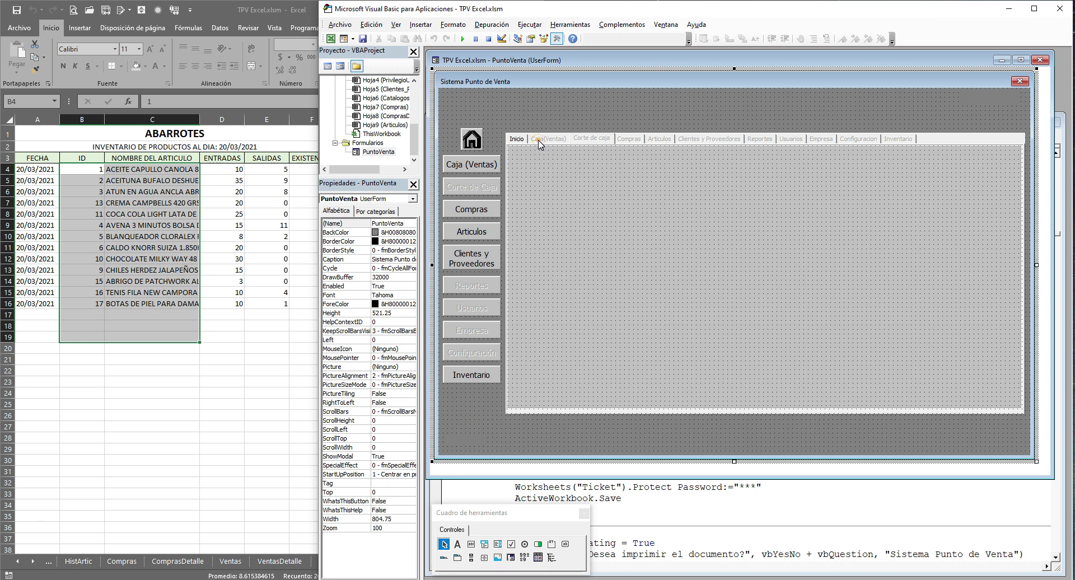
click(539, 141)
click(469, 404)
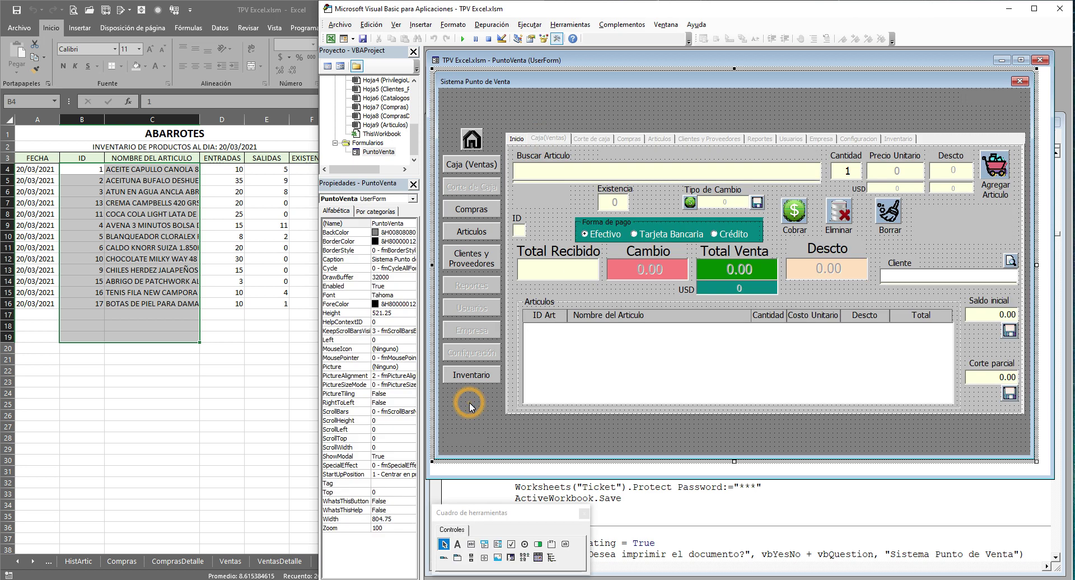
click(630, 443)
Bring up the screen recorder controls, then settle on the empty Corte de caja page.
click(726, 441)
click(939, 577)
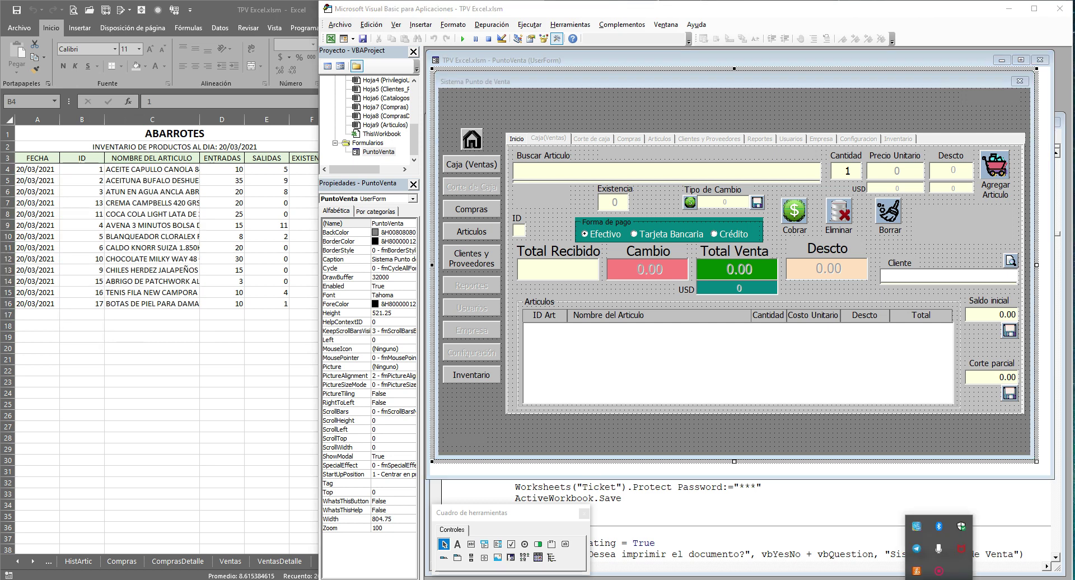
click(940, 575)
click(581, 143)
click(549, 139)
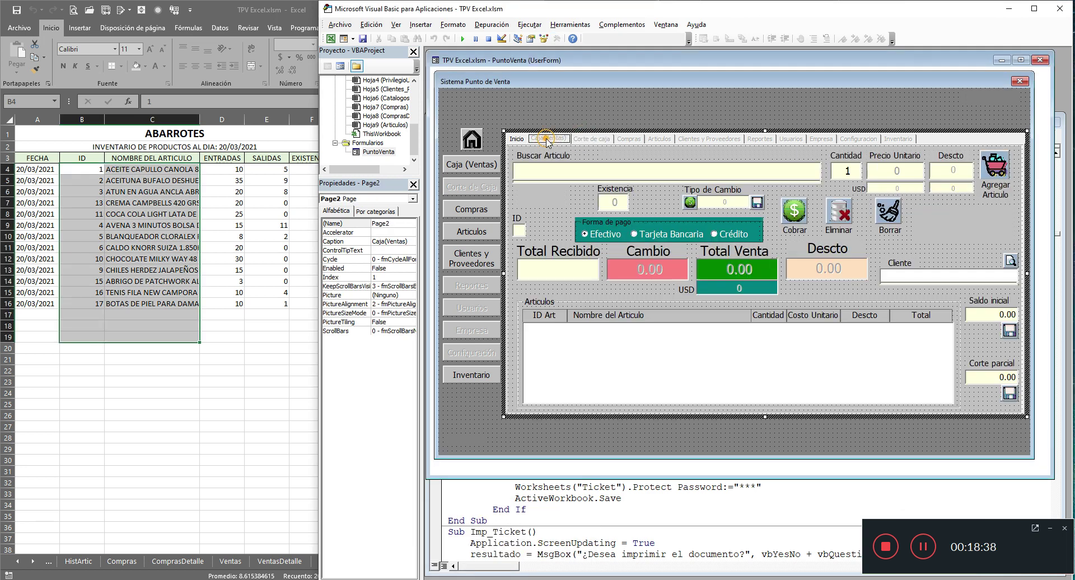
click(590, 203)
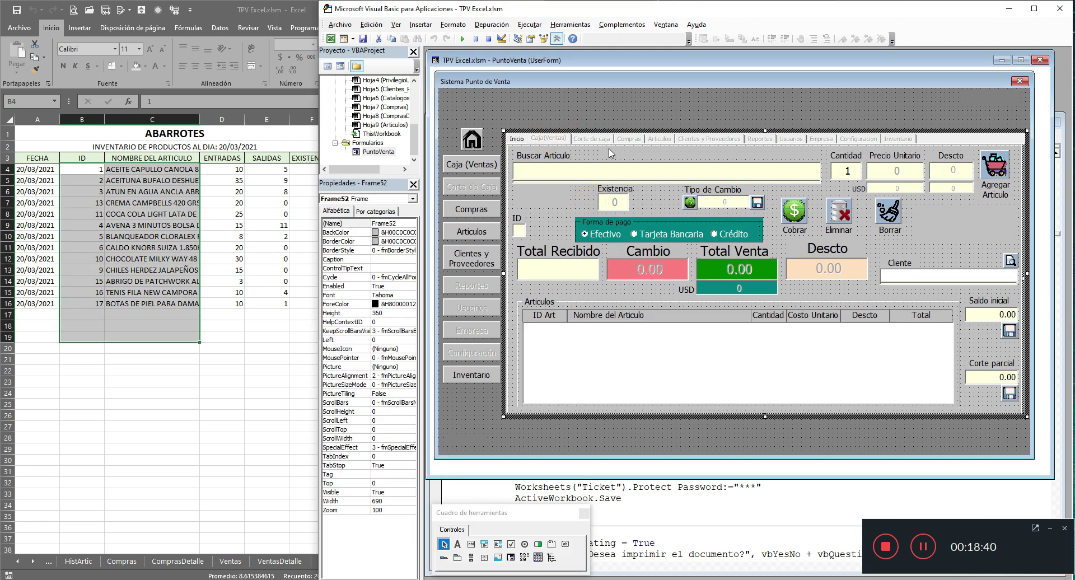
click(602, 140)
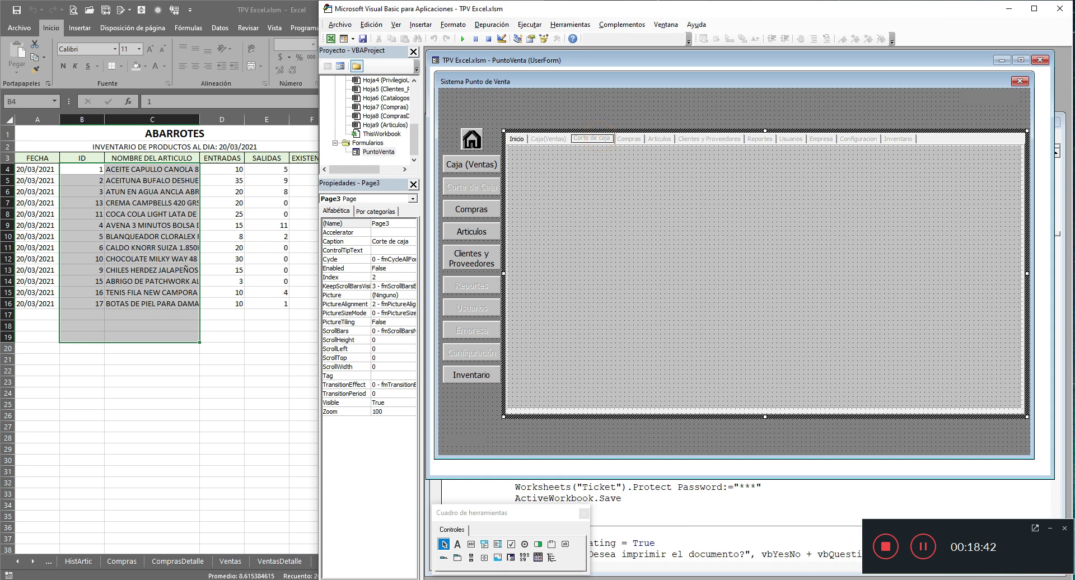